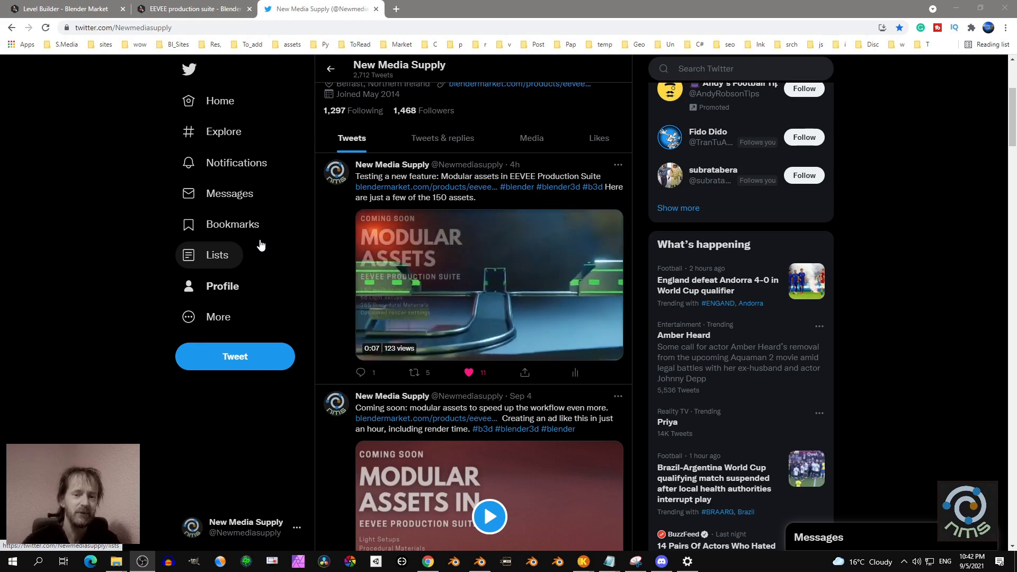
Step: Look through New Media Supply's tweets about the upcoming modular assets and close the Twitter page
scroll(261, 245, down, 1)
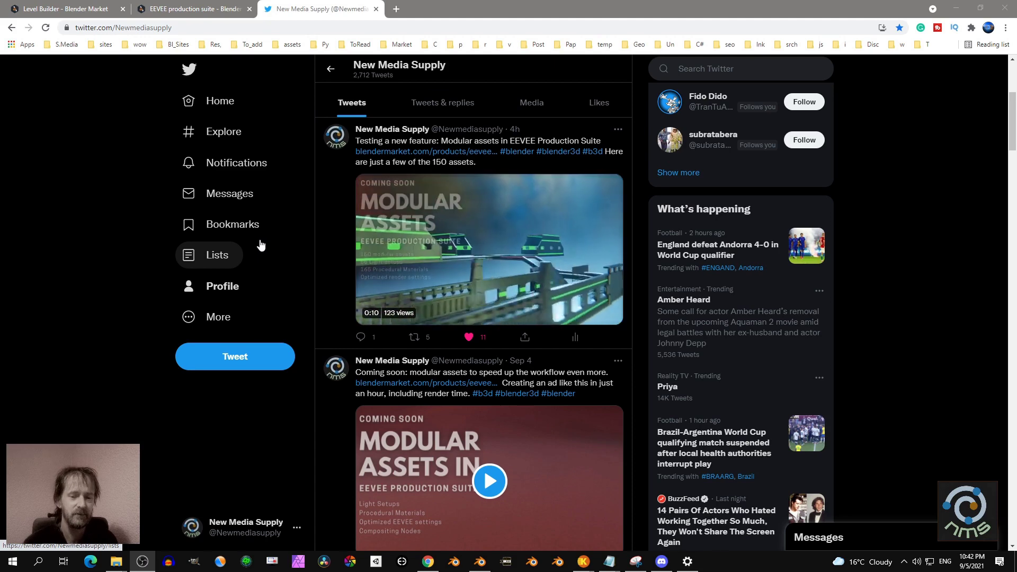
scroll(261, 245, down, 1)
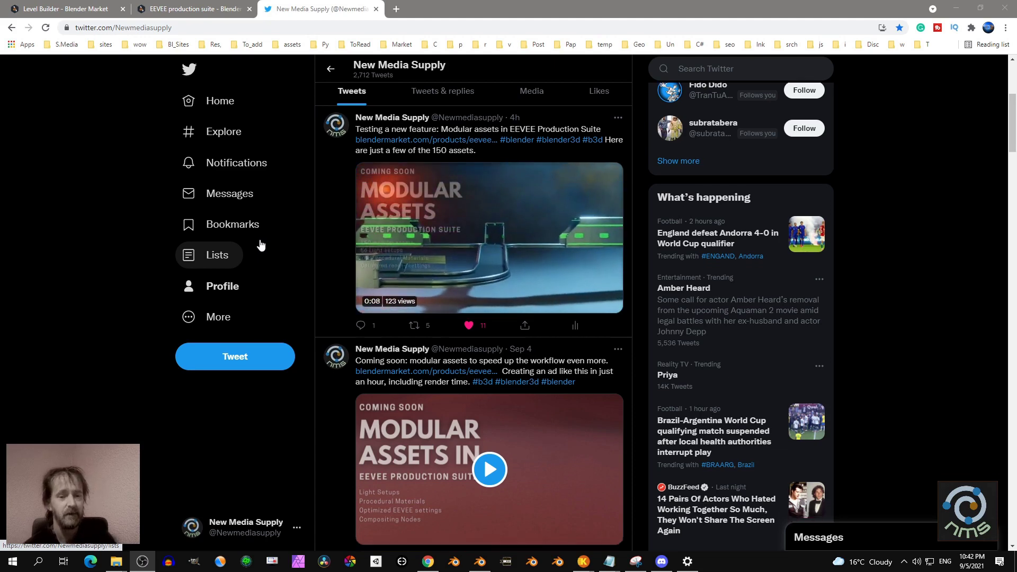
scroll(261, 245, down, 3)
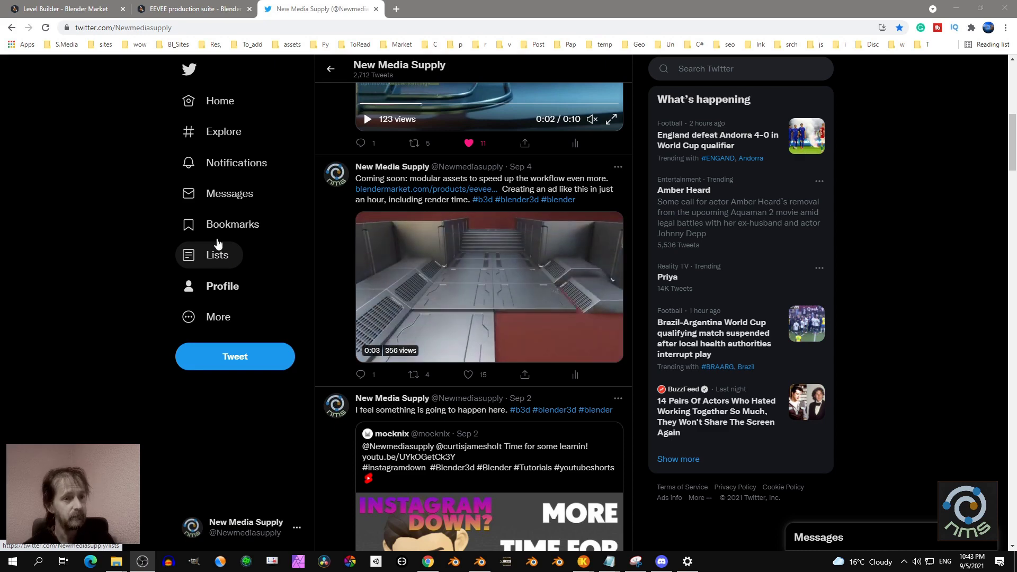
key(ctrl+shift+Tab)
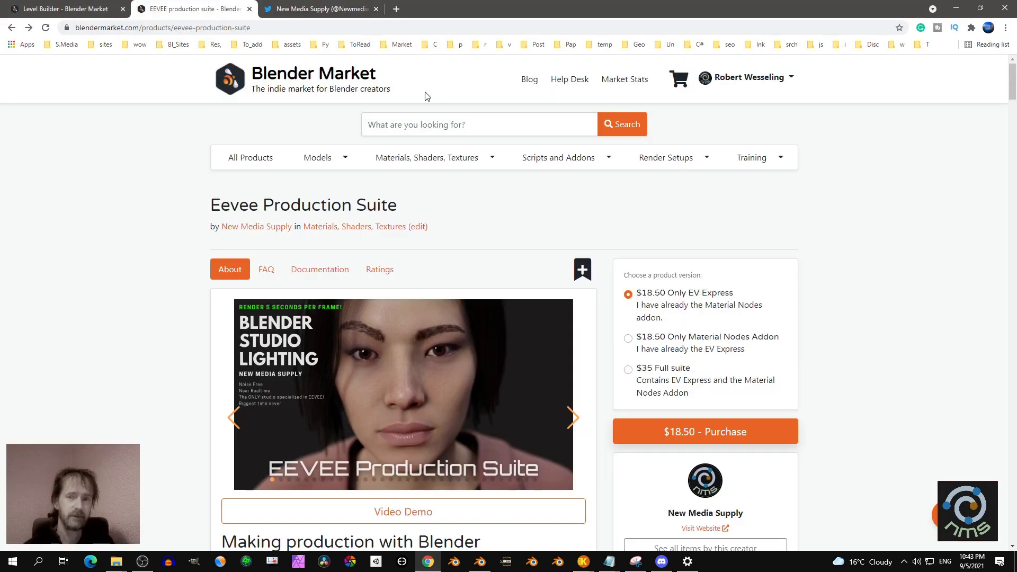
click(376, 8)
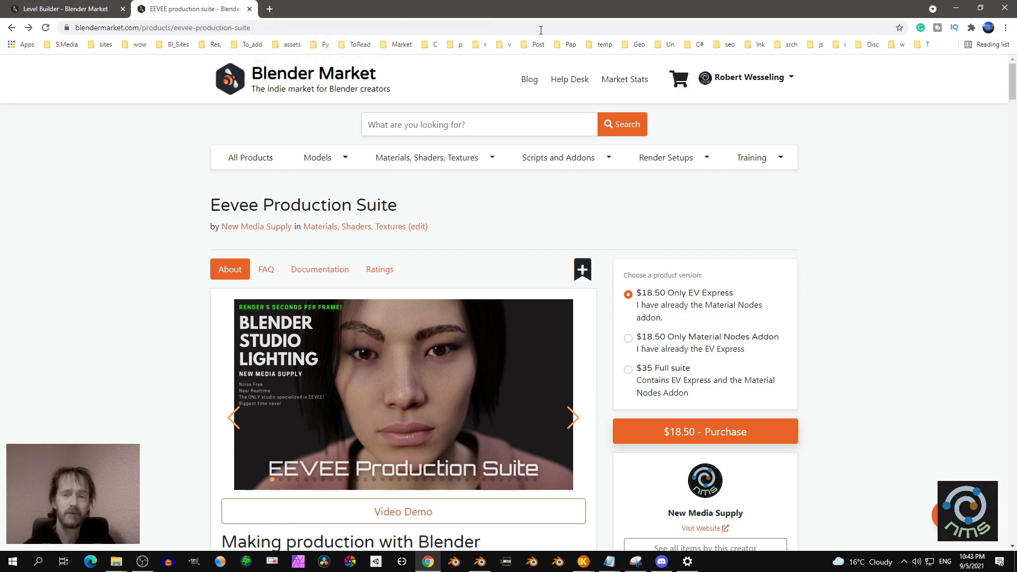
Step: Open the account's order history on Blender Market and view the downloads of the Design Magic order
click(752, 80)
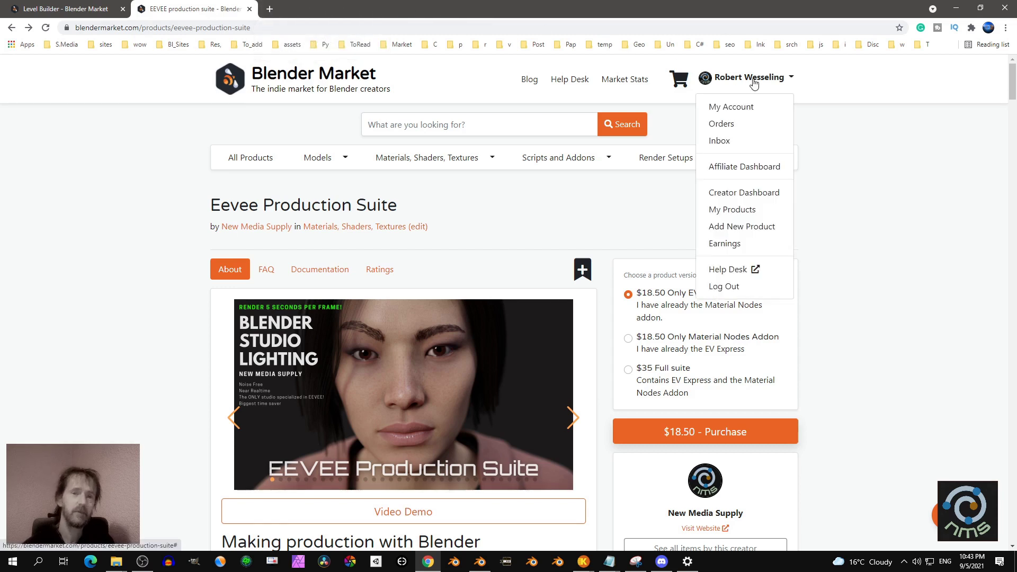
click(737, 127)
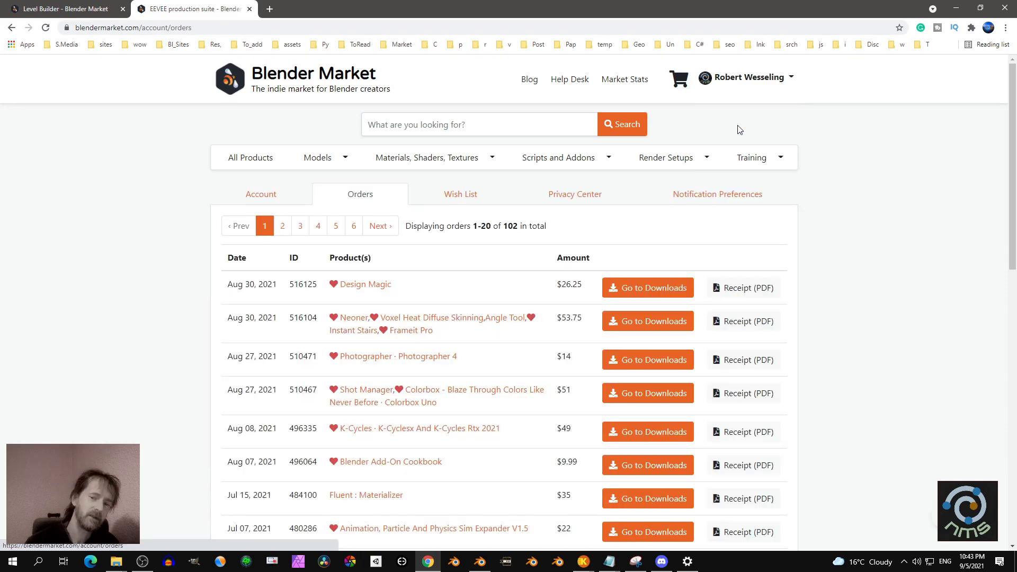
scroll(639, 200, down, 2)
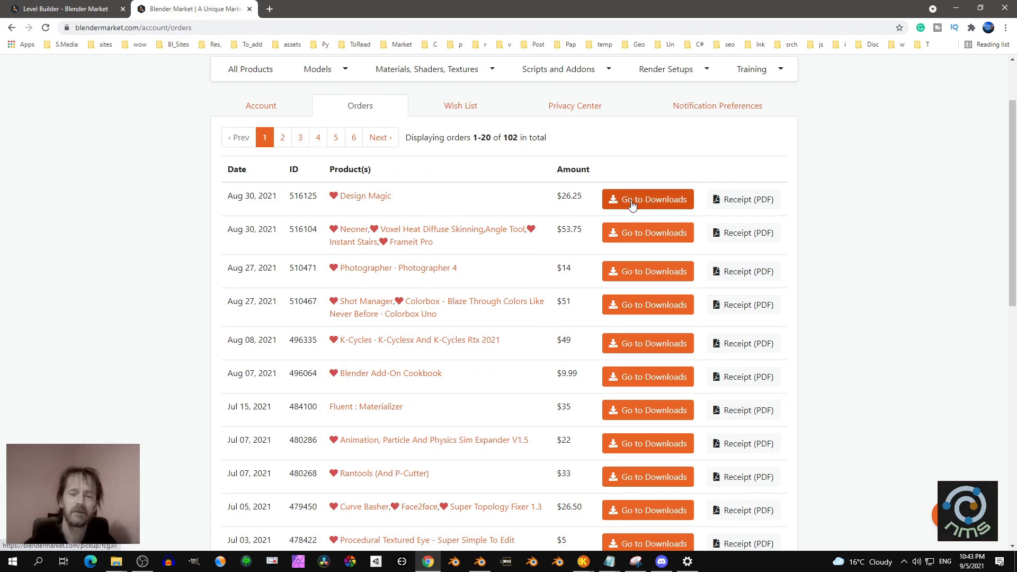
click(658, 204)
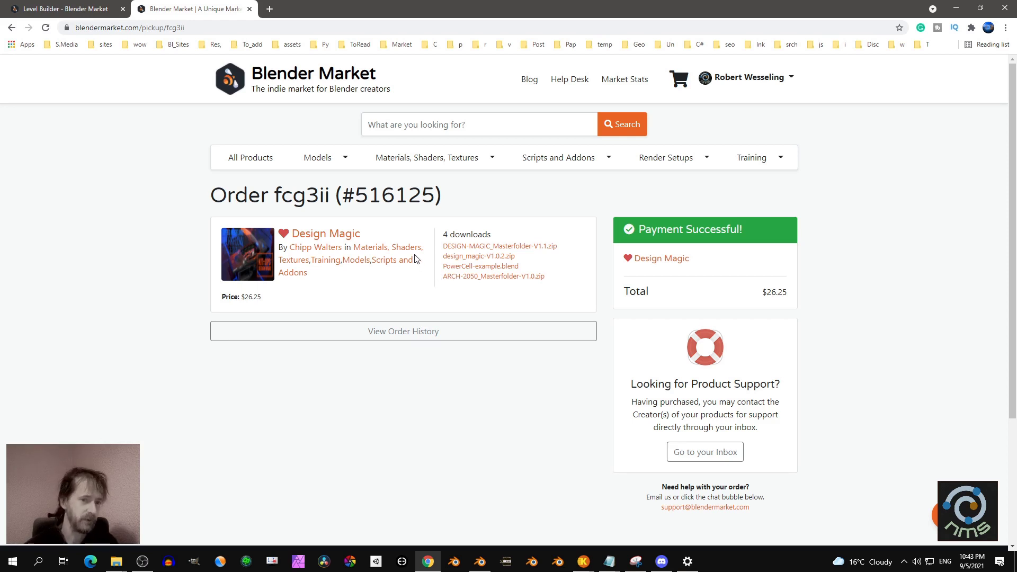
Step: Review the Level Builder product page and its customer ratings, and return to the Design Magic order page
click(88, 9)
click(228, 219)
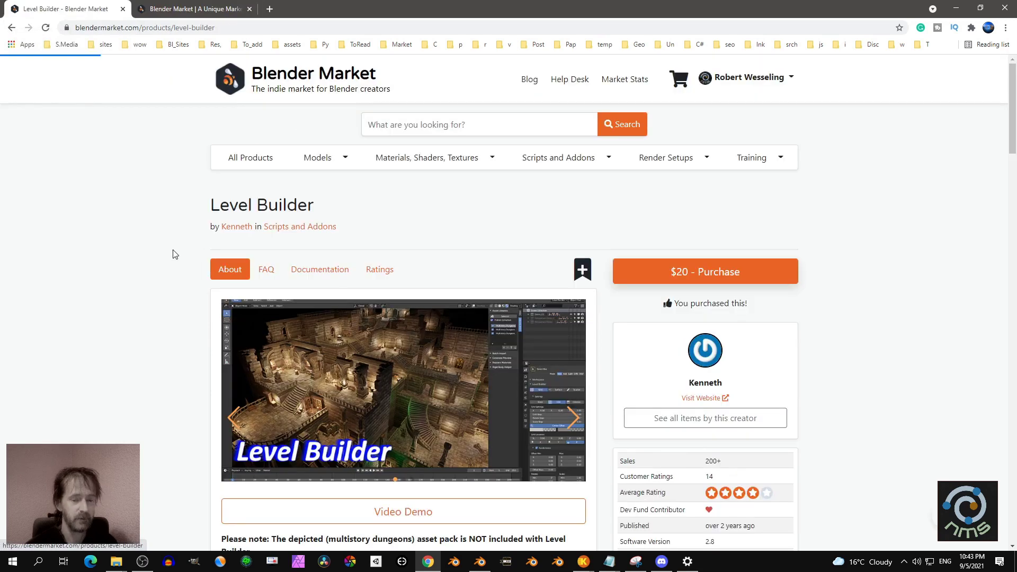
scroll(175, 255, down, 4)
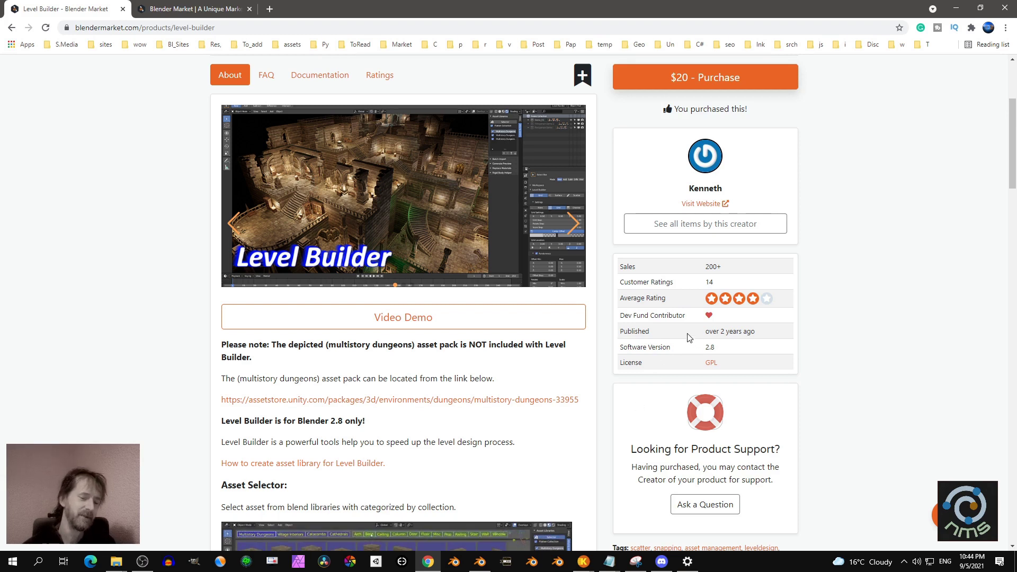
click(380, 75)
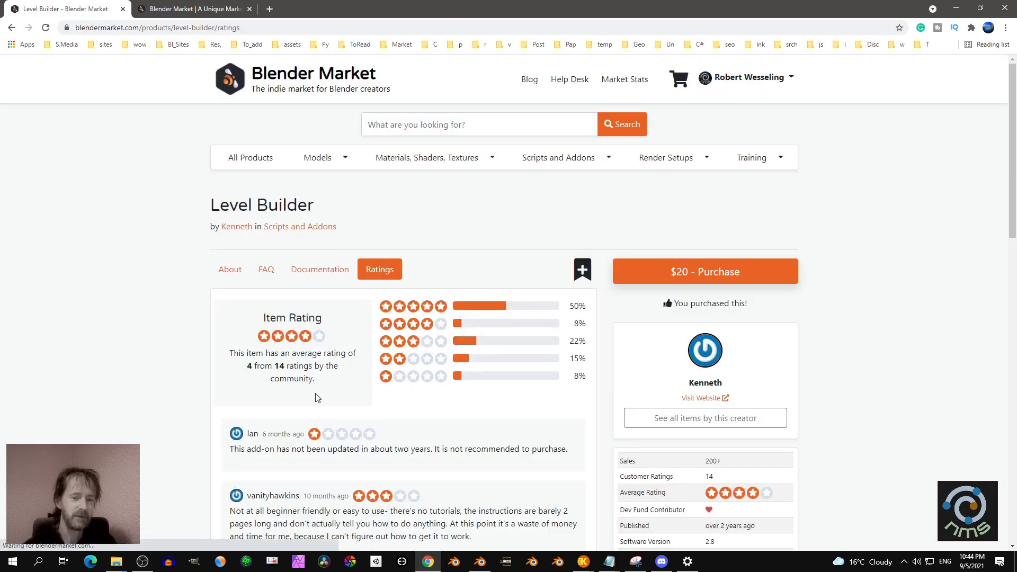
scroll(316, 398, down, 4)
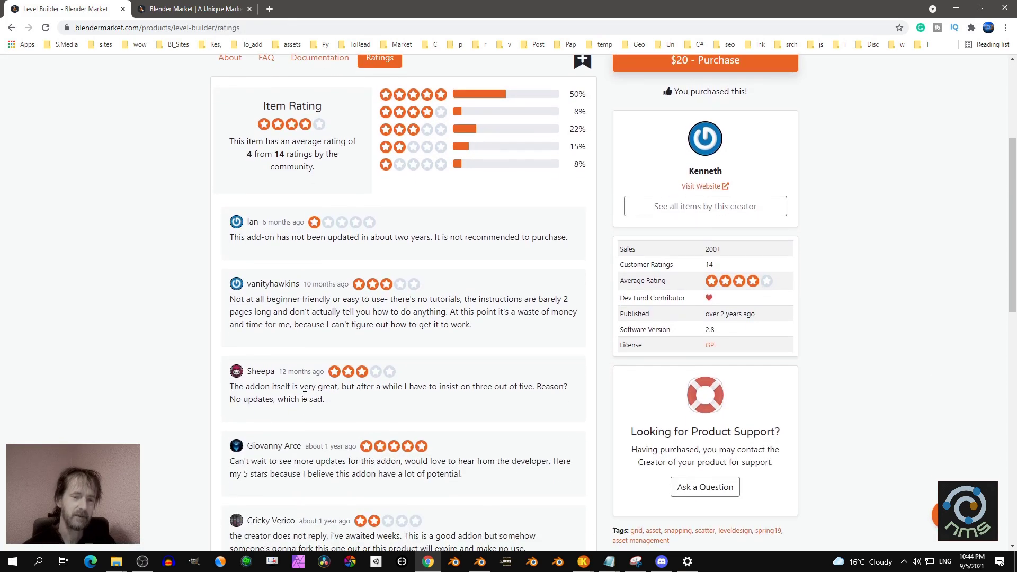
scroll(306, 298, down, 2)
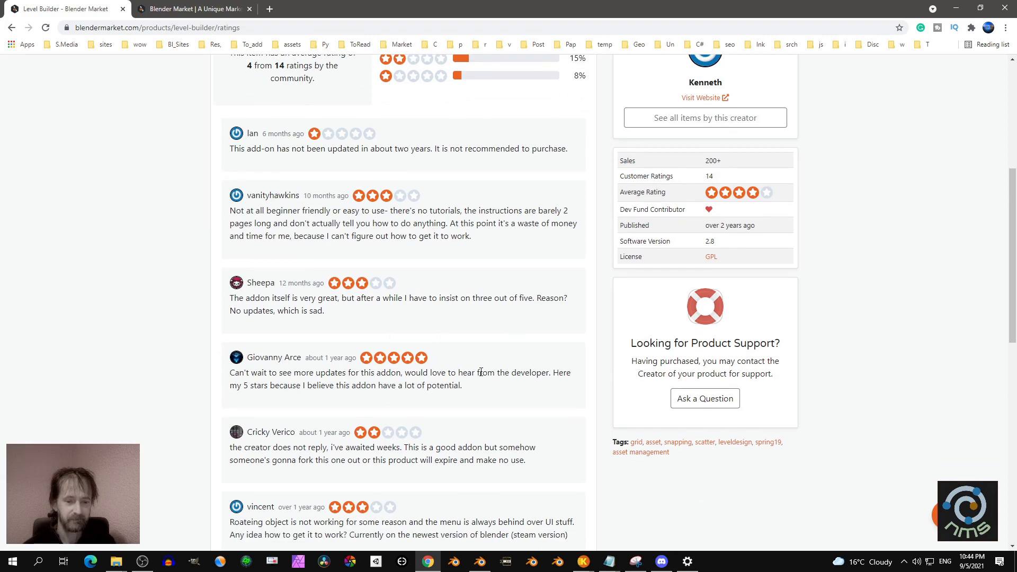
scroll(459, 315, up, 4)
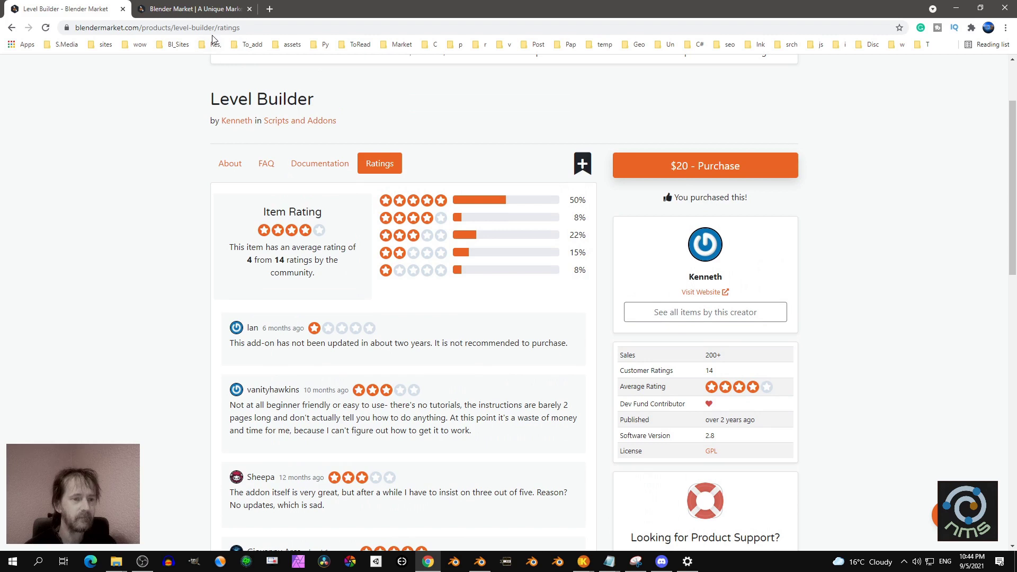
click(196, 5)
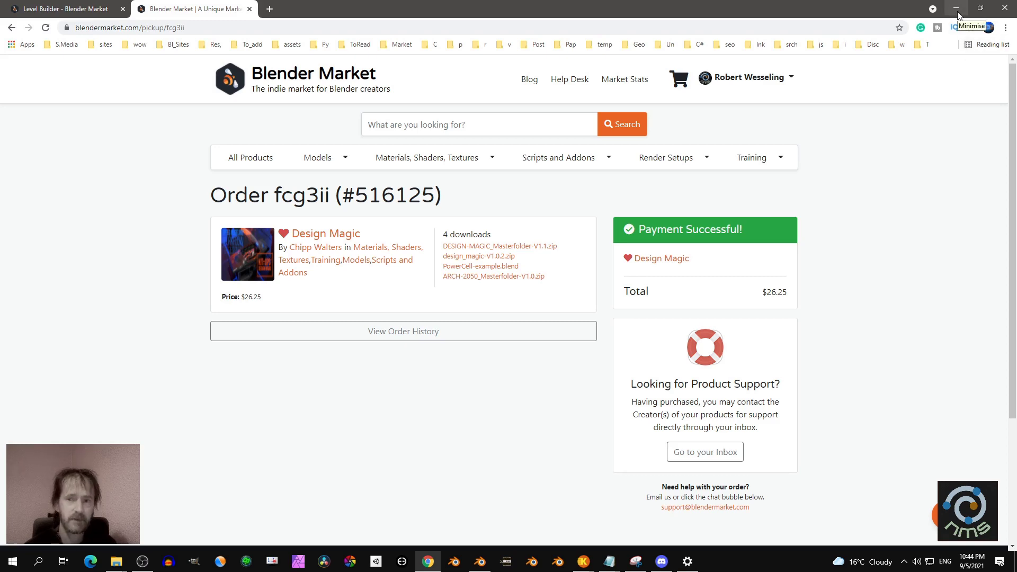
Step: Switch to Blender and delete all the modular corridor, floor, pole and cylinder objects, keeping only the camera
click(480, 560)
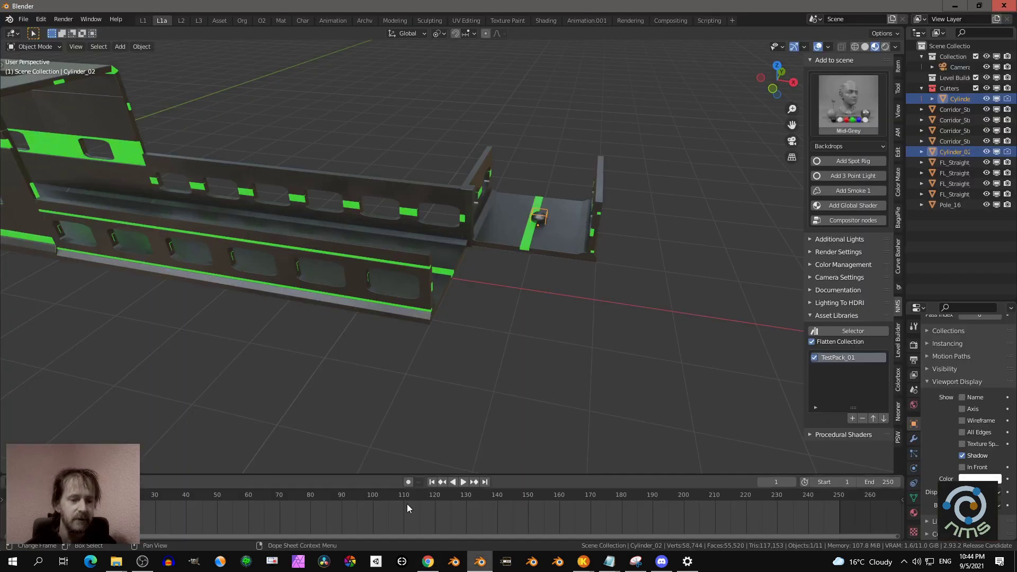
scroll(433, 329, down, 3)
middle_drag(428, 336, 509, 395)
scroll(395, 358, up, 2)
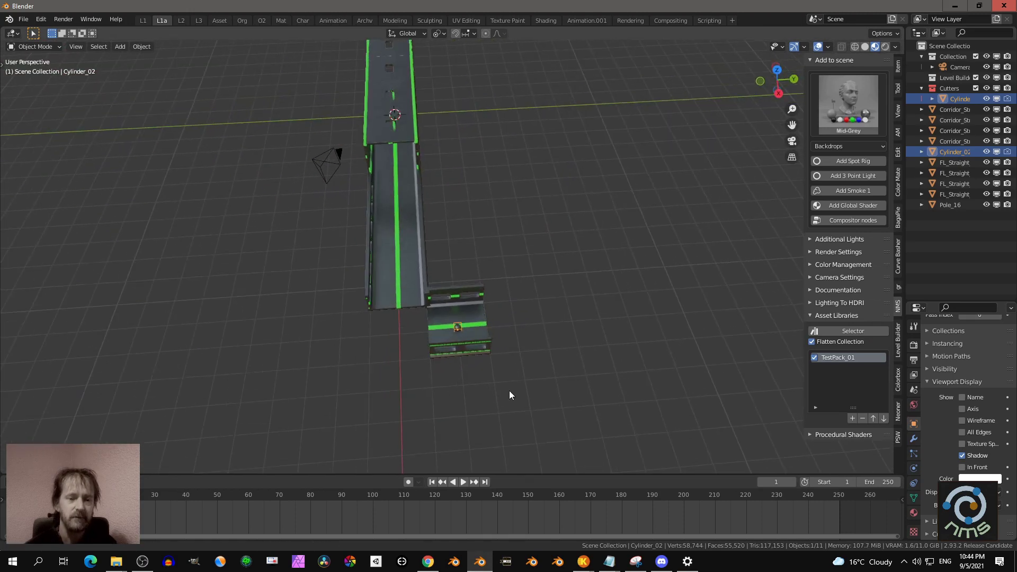
key(KP_7)
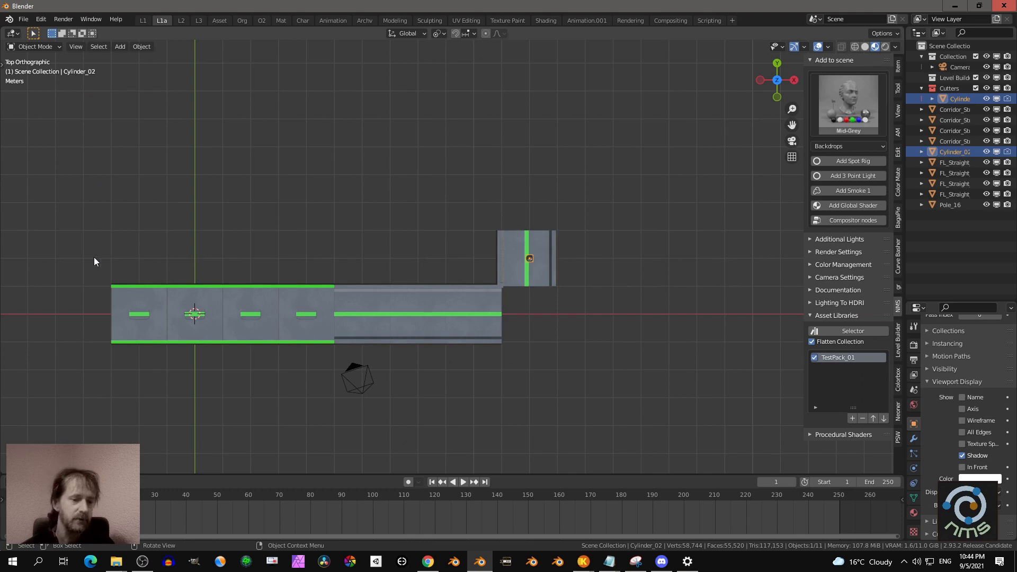
drag(89, 252, 606, 305)
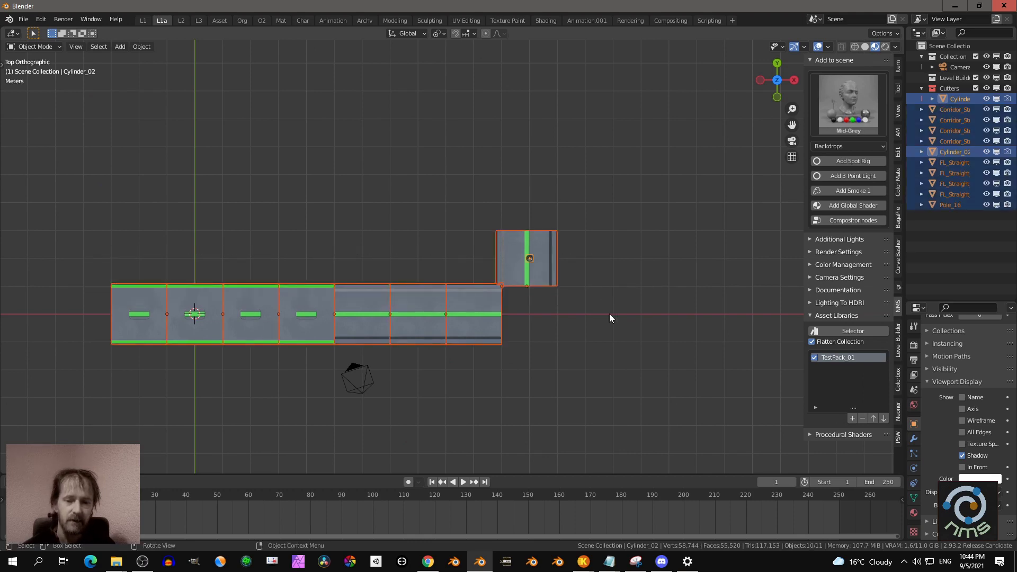
middle_drag(609, 313, 583, 294)
key(Delete)
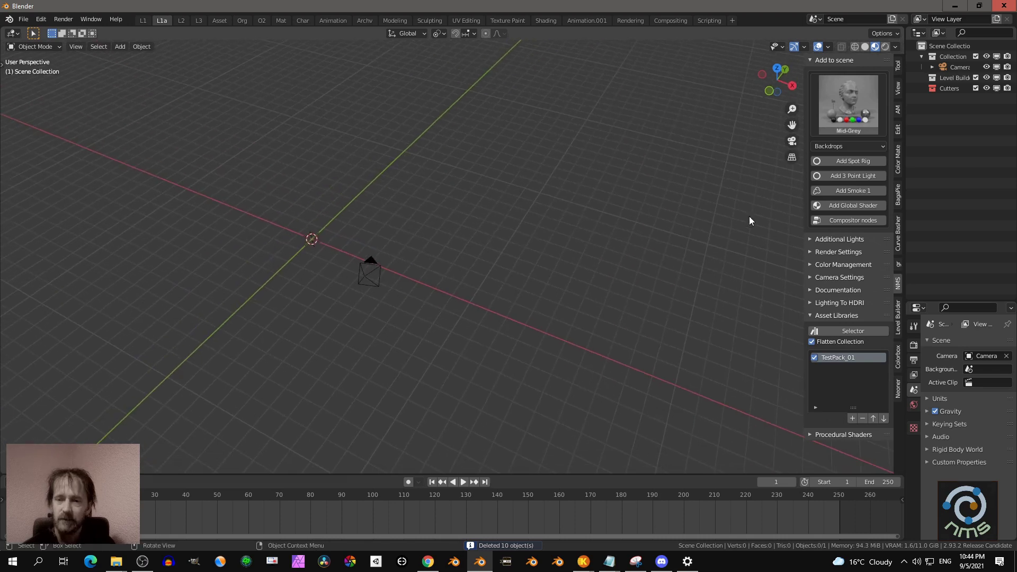
Step: Open the asset library selector for TestPack_01 and resize the 3D viewport to test how its category bar wraps
click(850, 331)
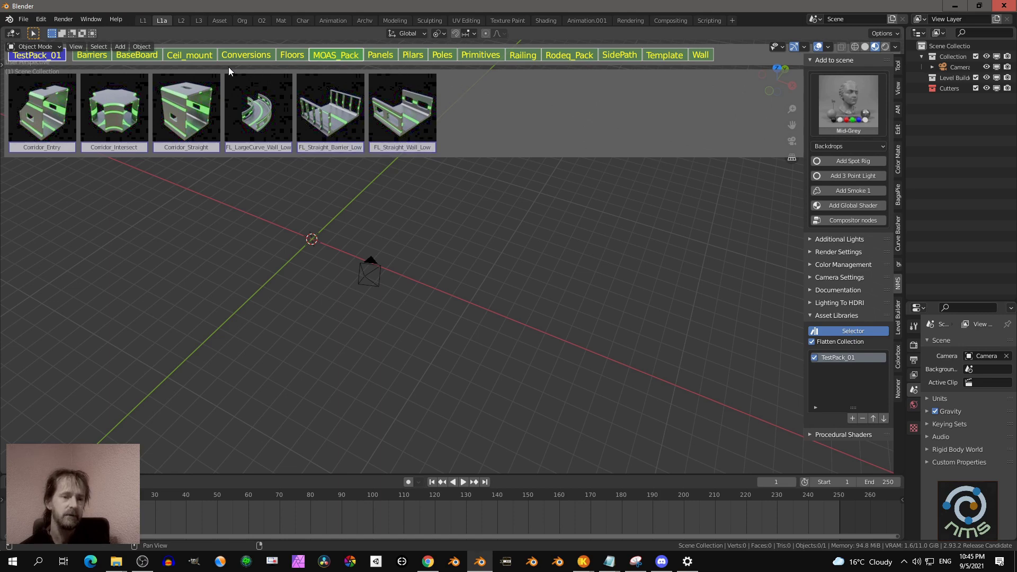
key(Escape)
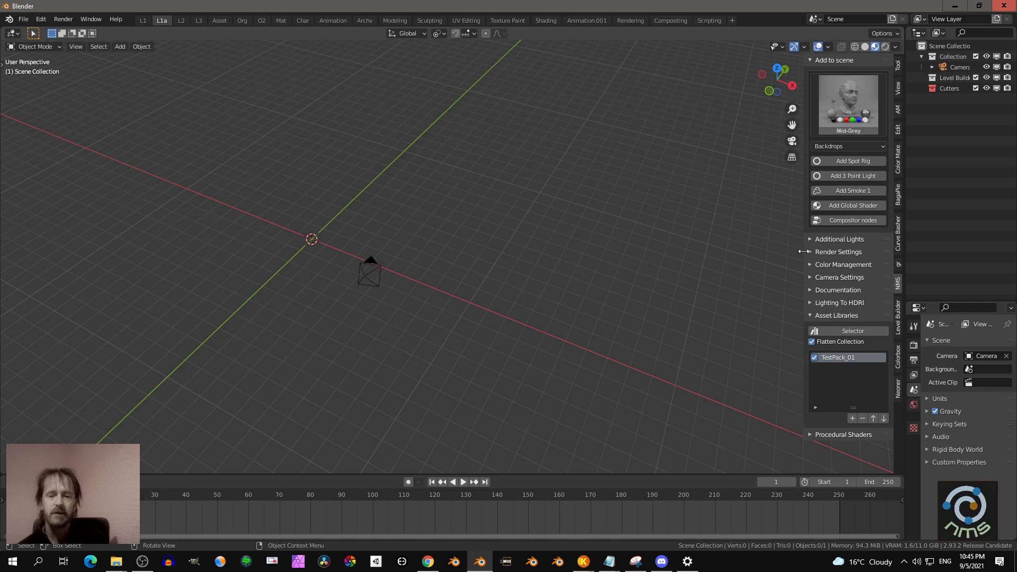
drag(803, 251, 789, 249)
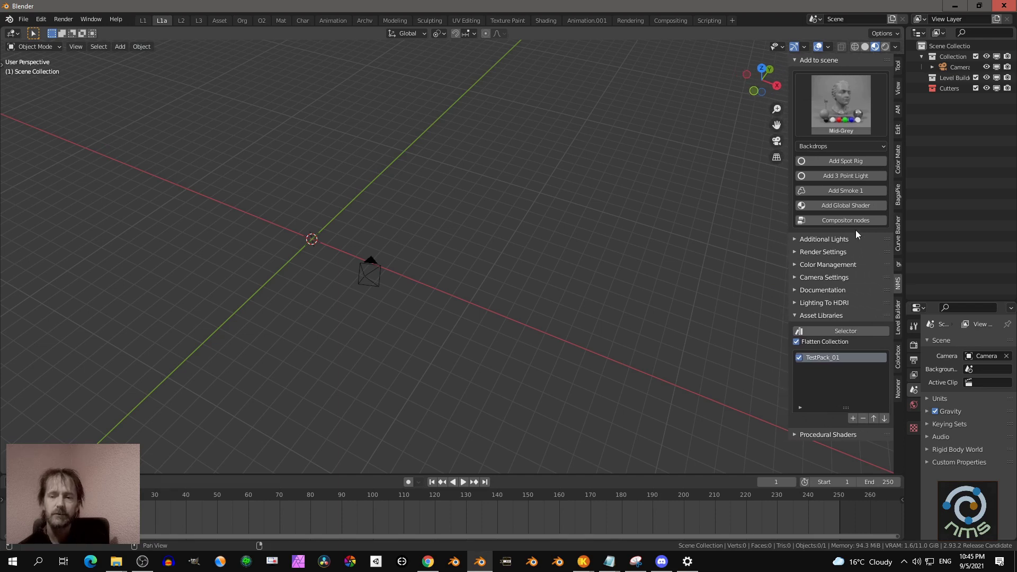
drag(905, 233, 556, 257)
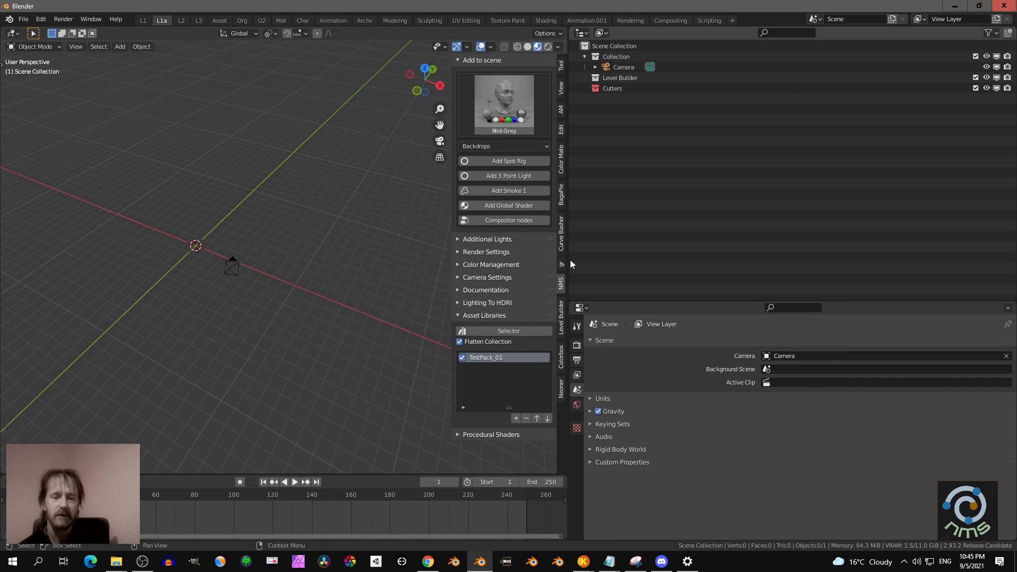
click(517, 331)
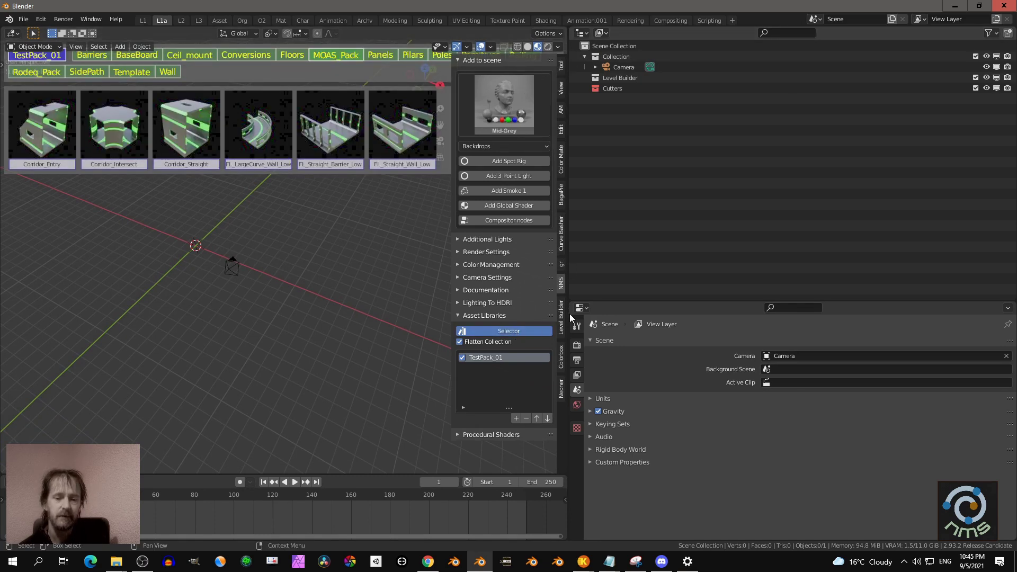
drag(567, 313, 844, 342)
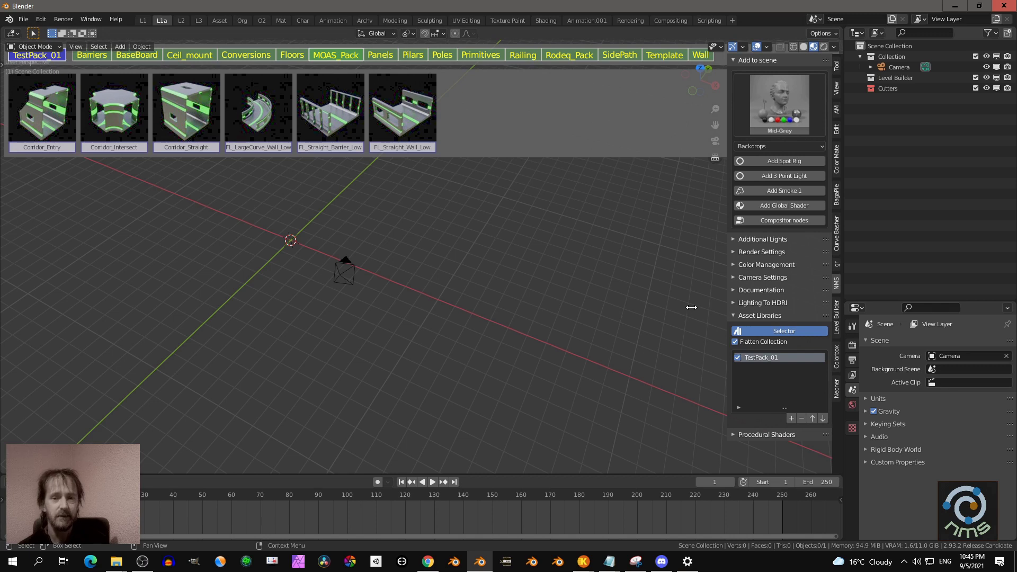
Step: Browse the selector's Barriers, BaseBoard, Ceil_mount, Conversions, MOAS_Pack, Panels, Pilars and Poles categories
click(109, 56)
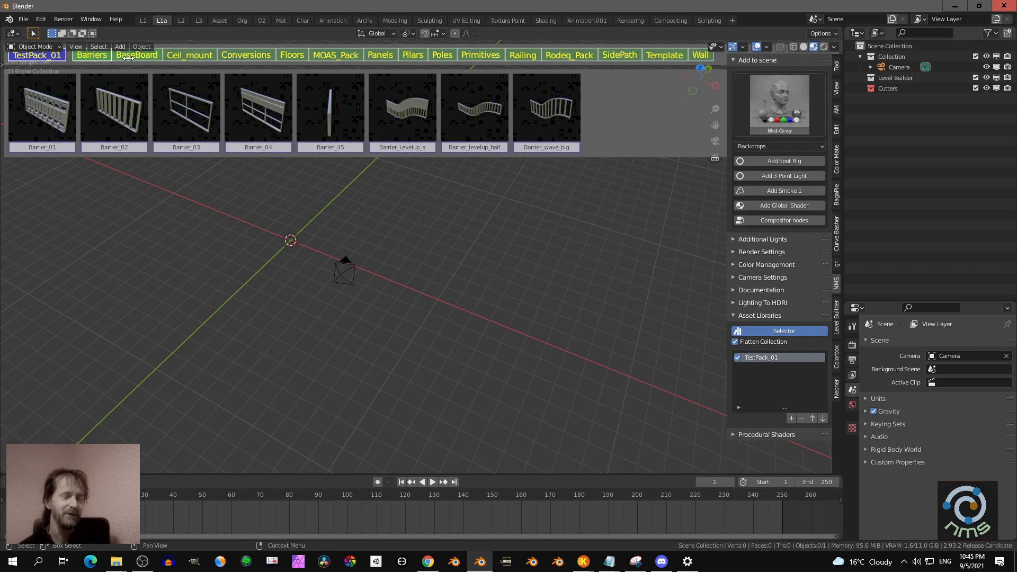
click(129, 57)
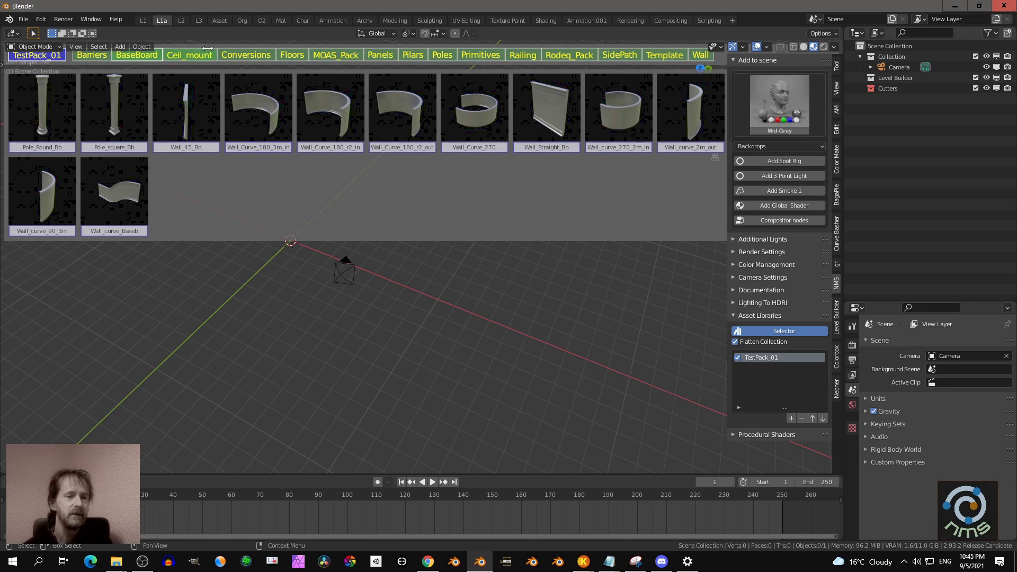
click(189, 56)
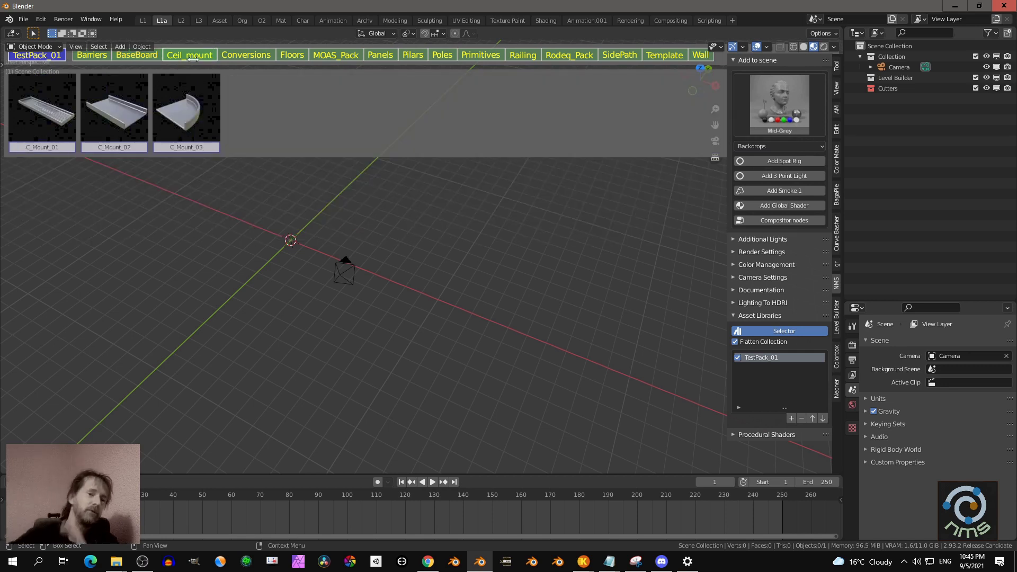
click(248, 56)
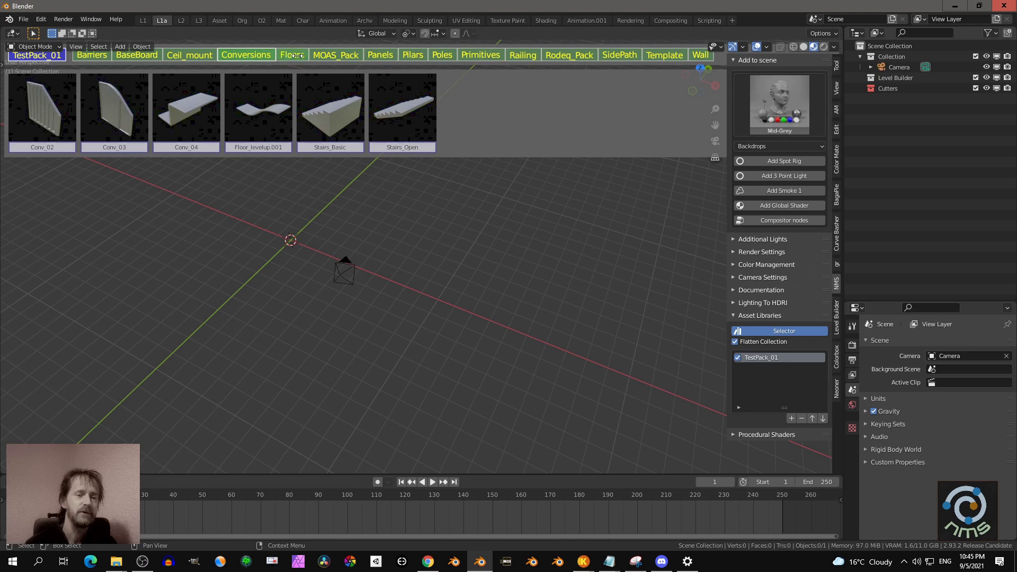
click(333, 56)
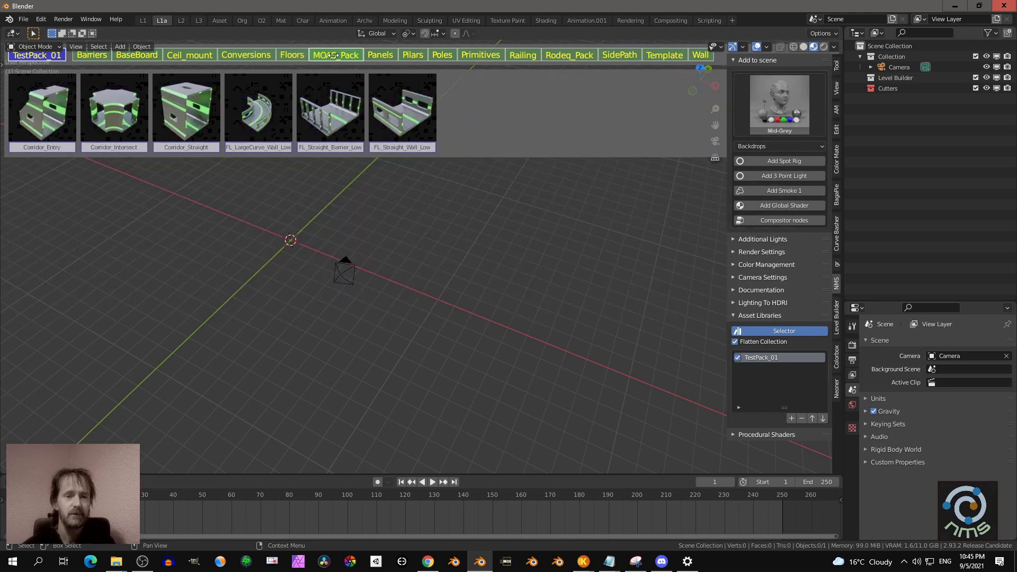
click(388, 58)
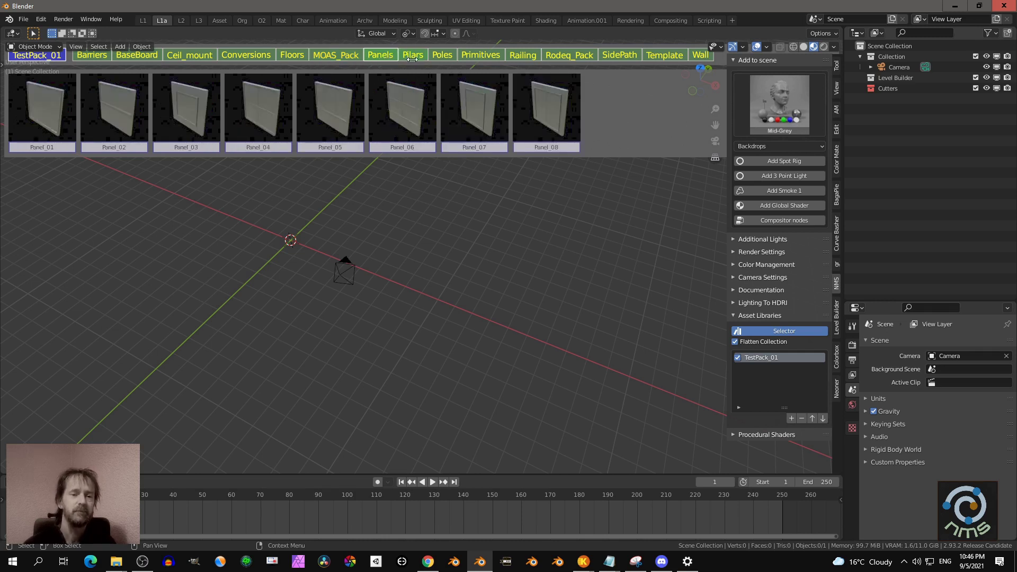
click(412, 58)
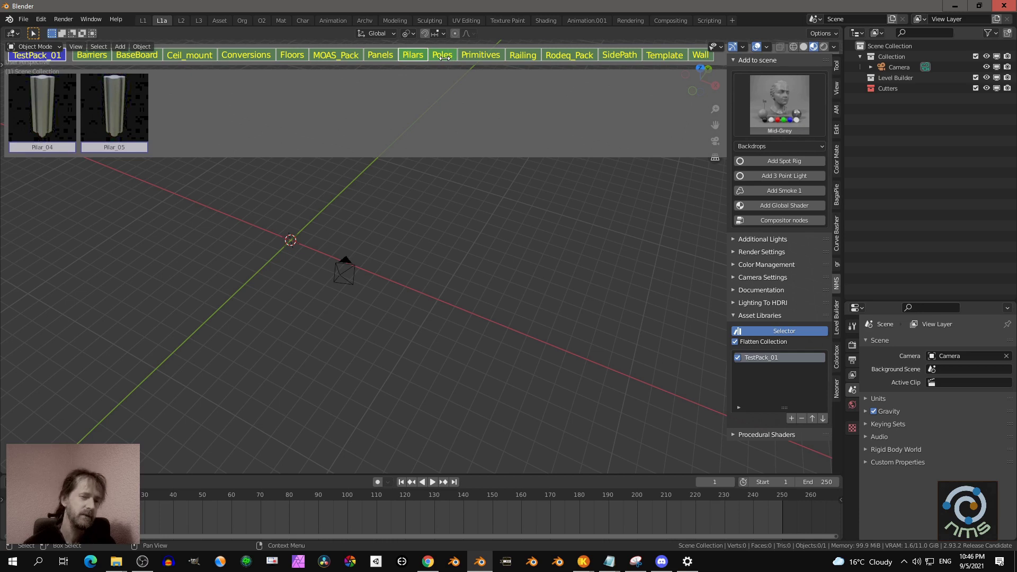
click(444, 59)
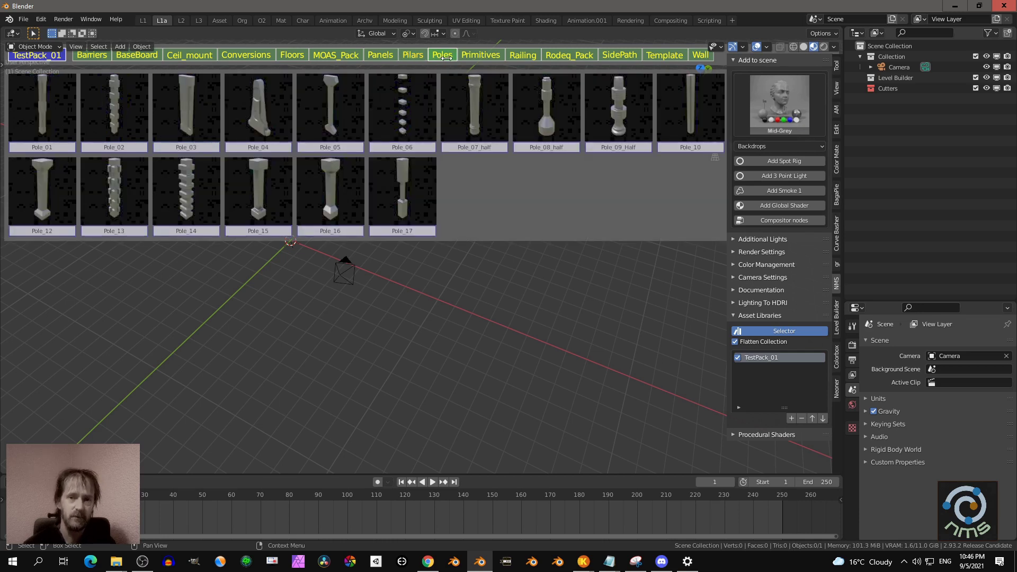
Step: Browse the selector's Primitives, Railing, Rodeq_Pack, SidePath, Template and Wall categories
click(483, 57)
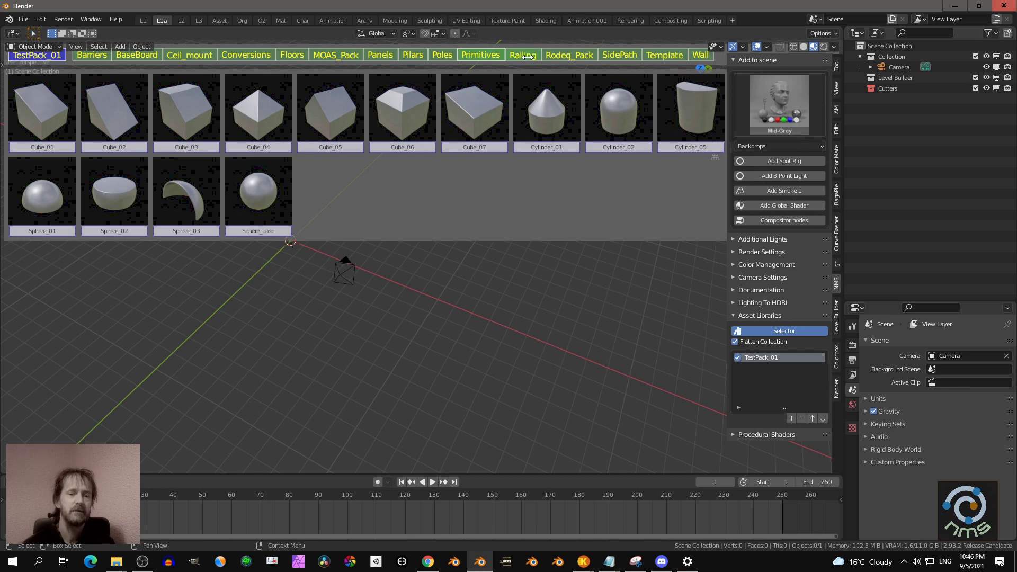
click(523, 56)
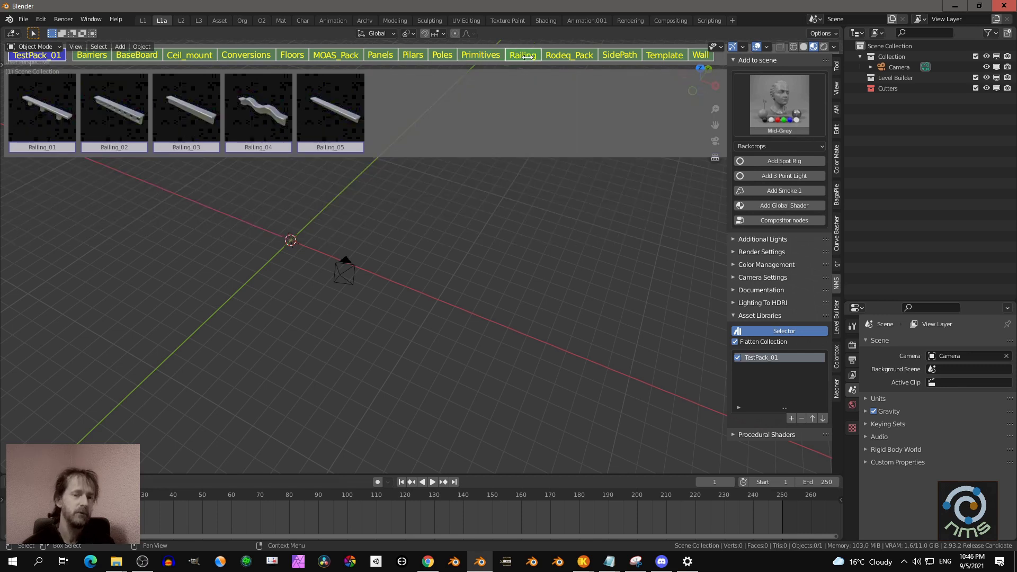
click(565, 56)
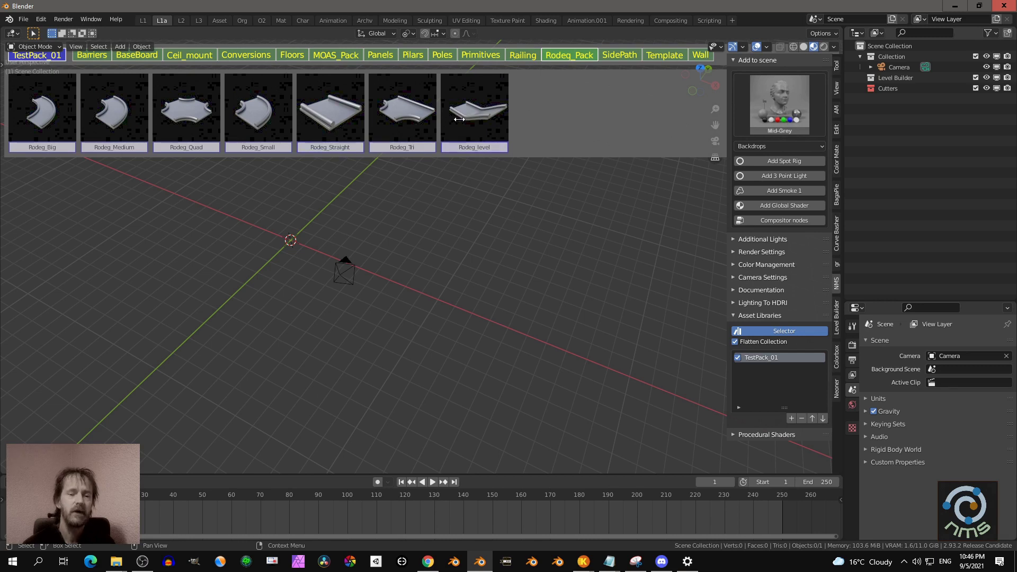
click(620, 54)
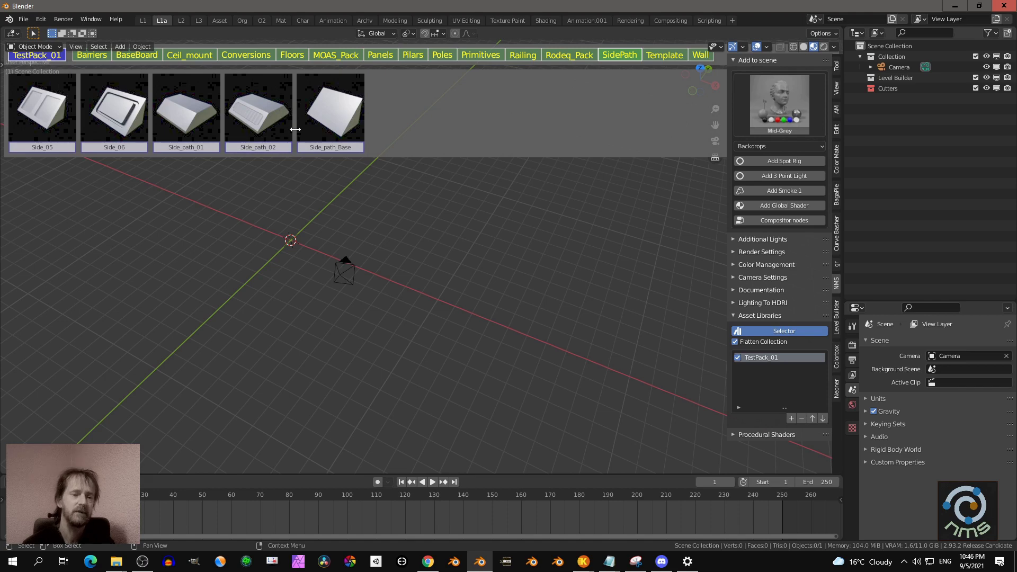
click(664, 55)
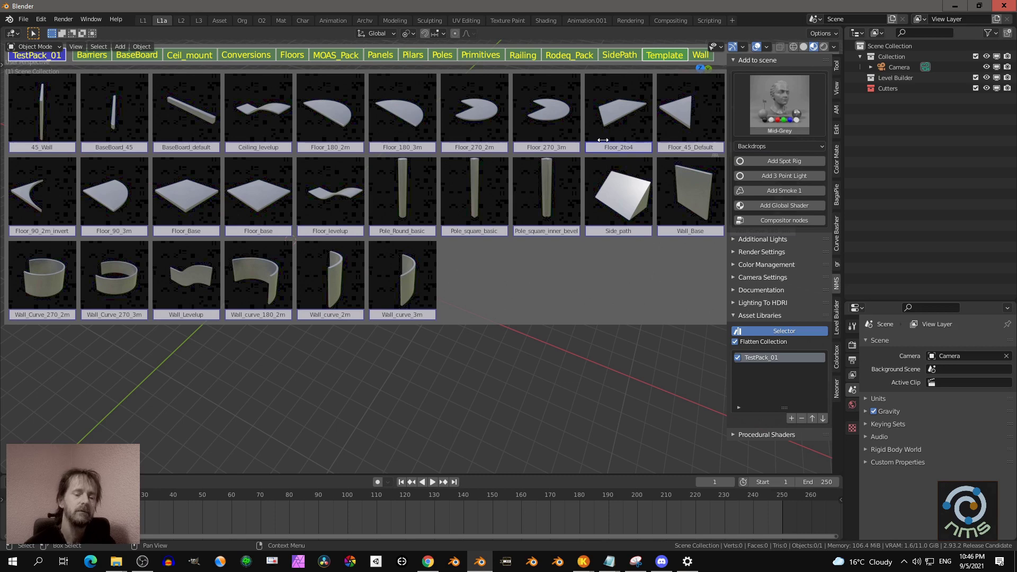
click(700, 55)
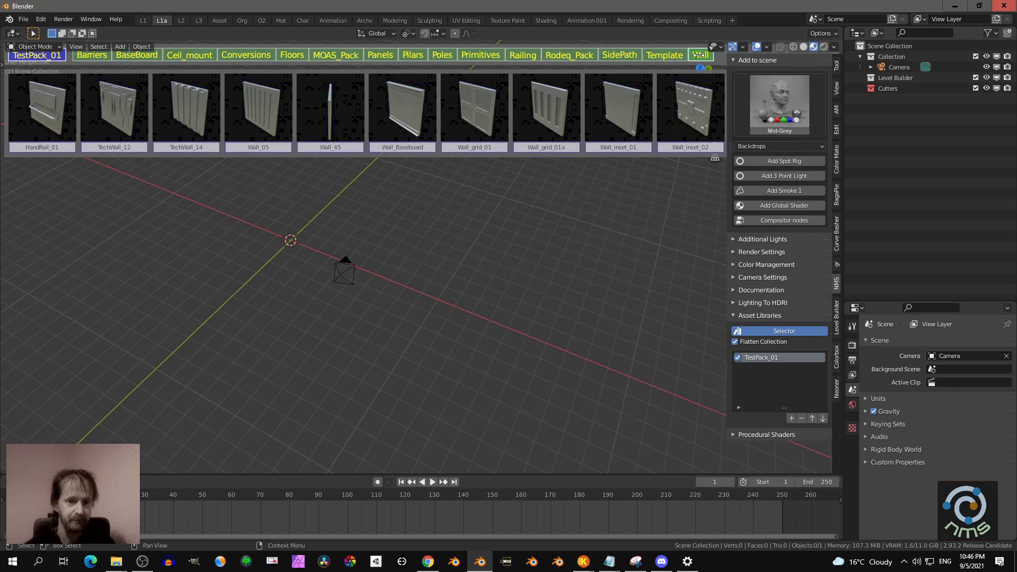
Step: Pick Corridor_Straight from the MOAS_Pack category and place two segments end to end along the X axis, starting at the world origin
click(343, 55)
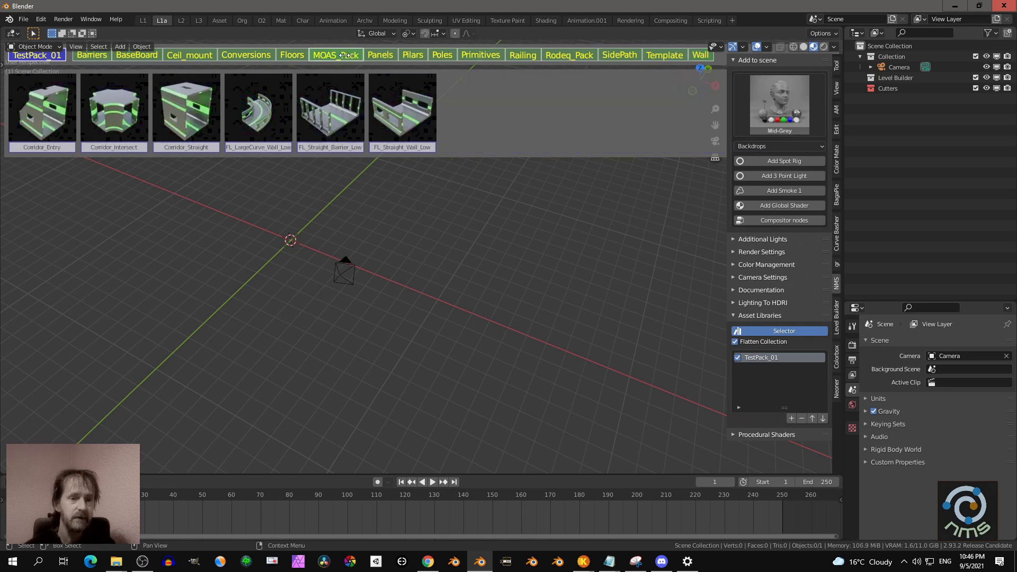
click(186, 112)
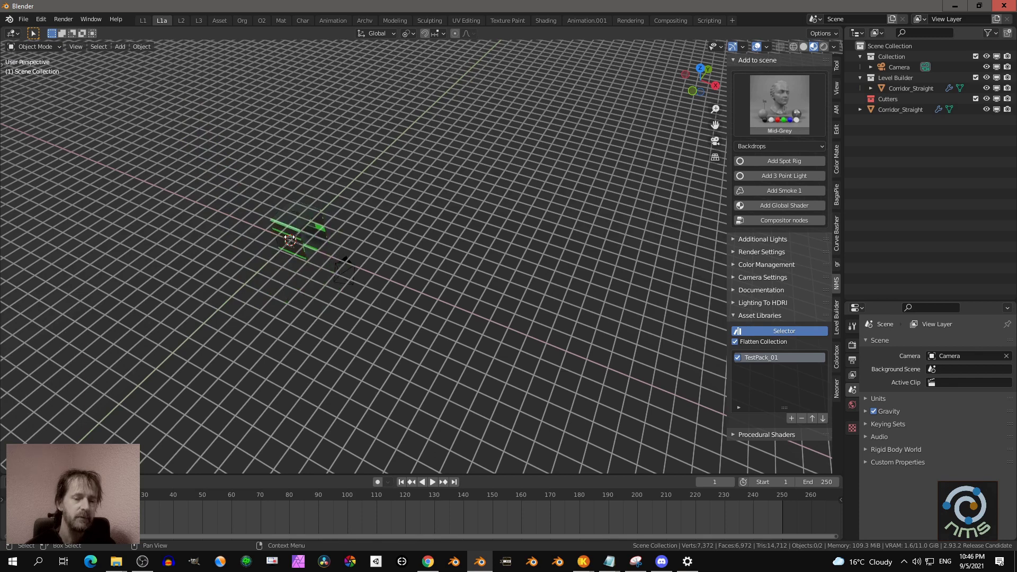
click(289, 239)
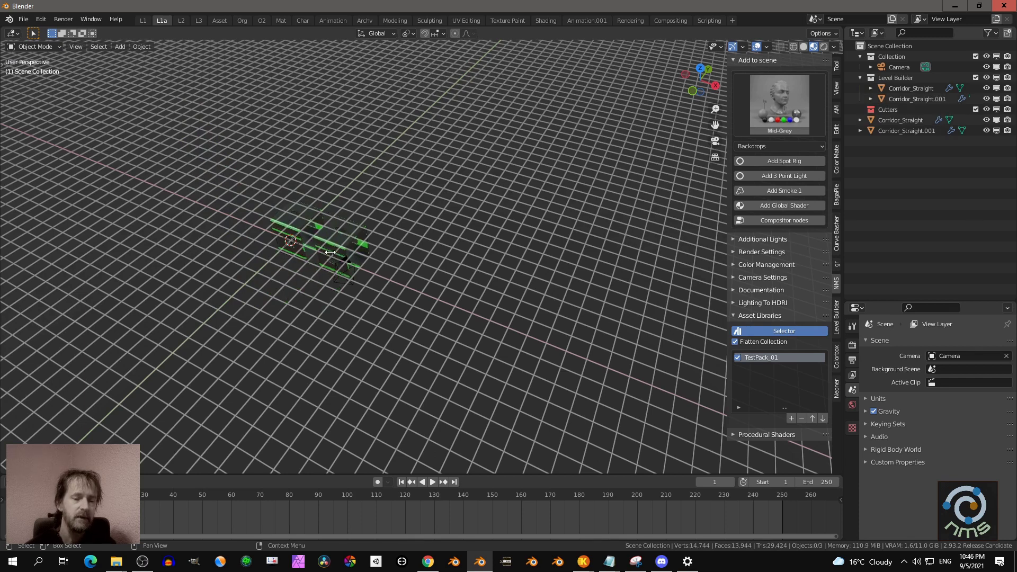
click(323, 247)
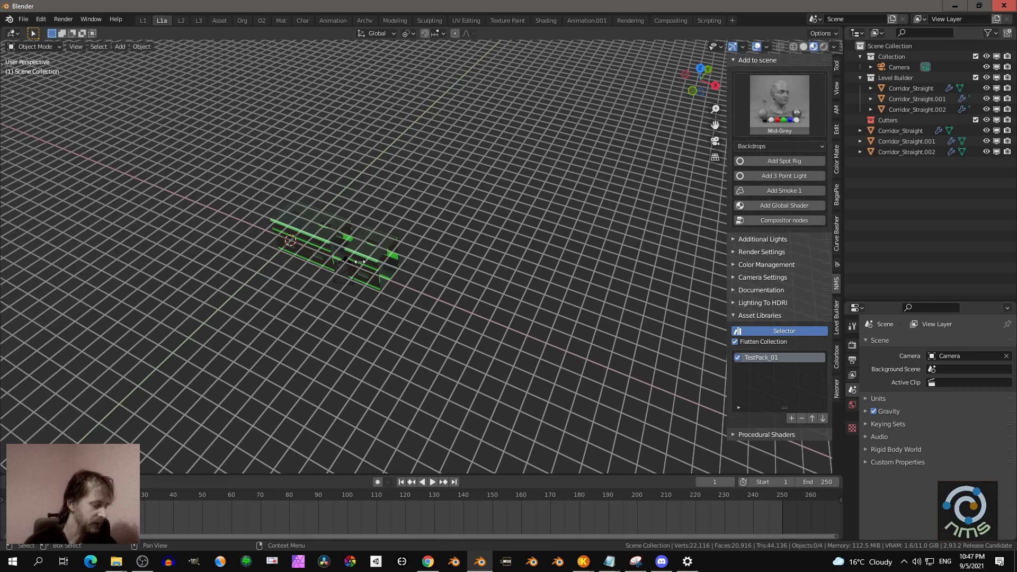
click(359, 262)
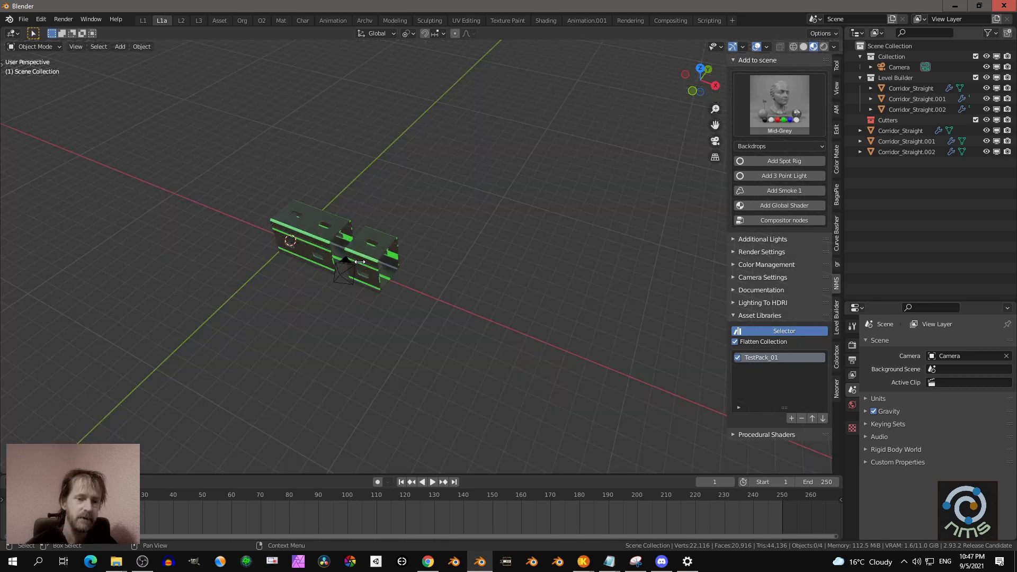
Step: Inspect the placed corridor up close and snap a third Corridor_Straight segment onto the end of the row
middle_drag(402, 281, 336, 275)
scroll(437, 252, up, 3)
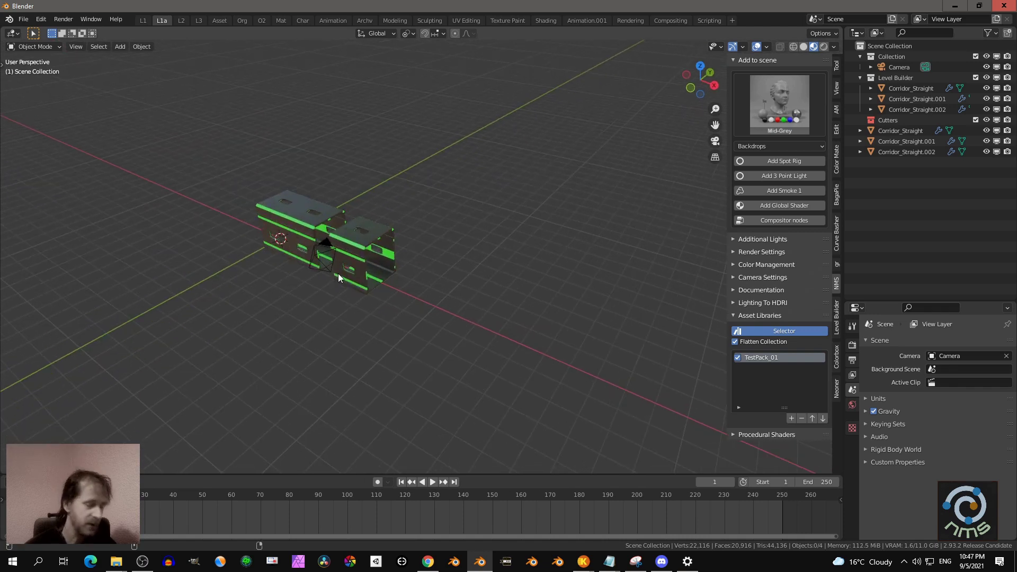
middle_drag(327, 269, 435, 275)
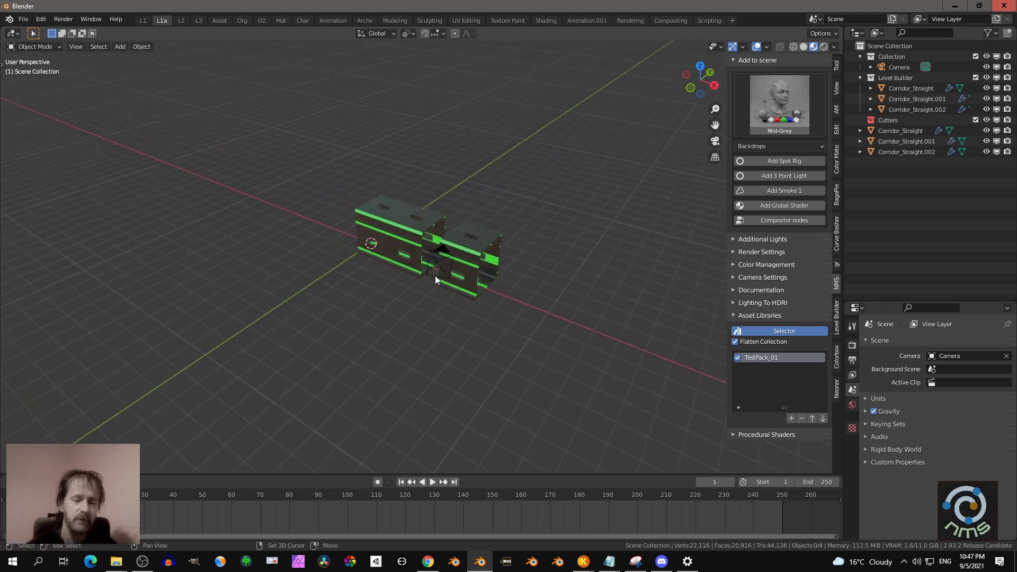
scroll(435, 275, up, 2)
scroll(434, 275, up, 3)
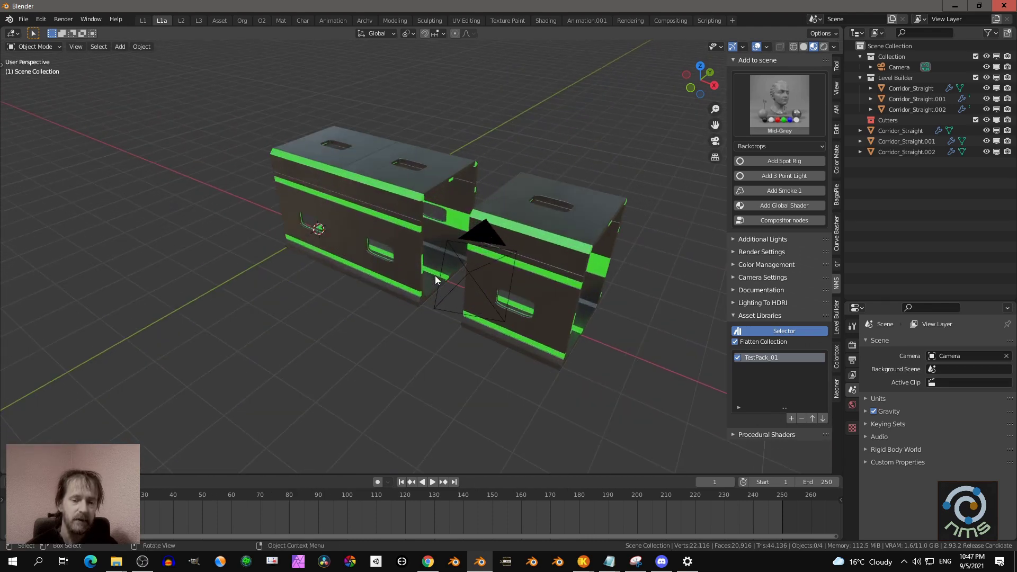
scroll(435, 279, down, 3)
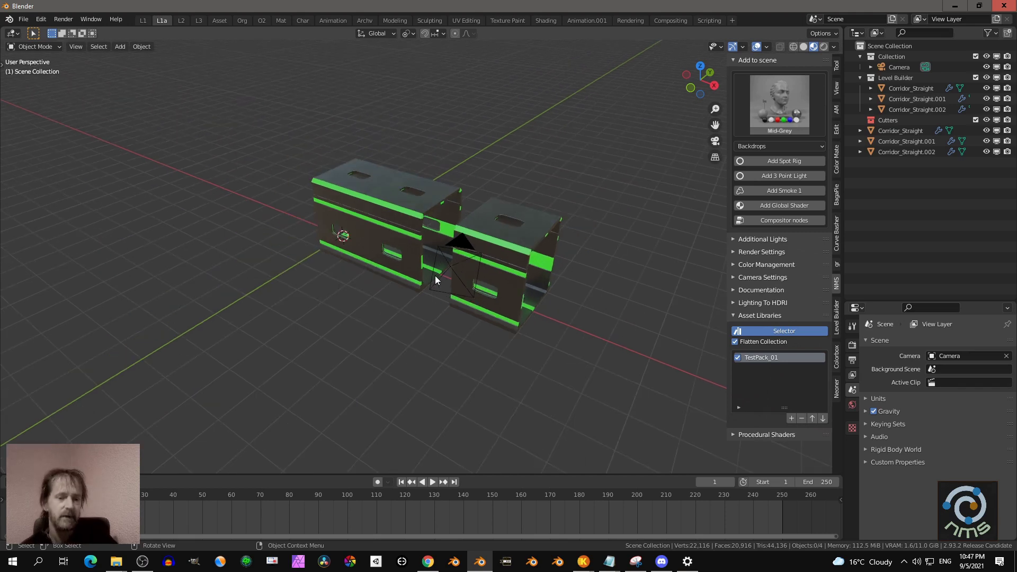
key(alt+z)
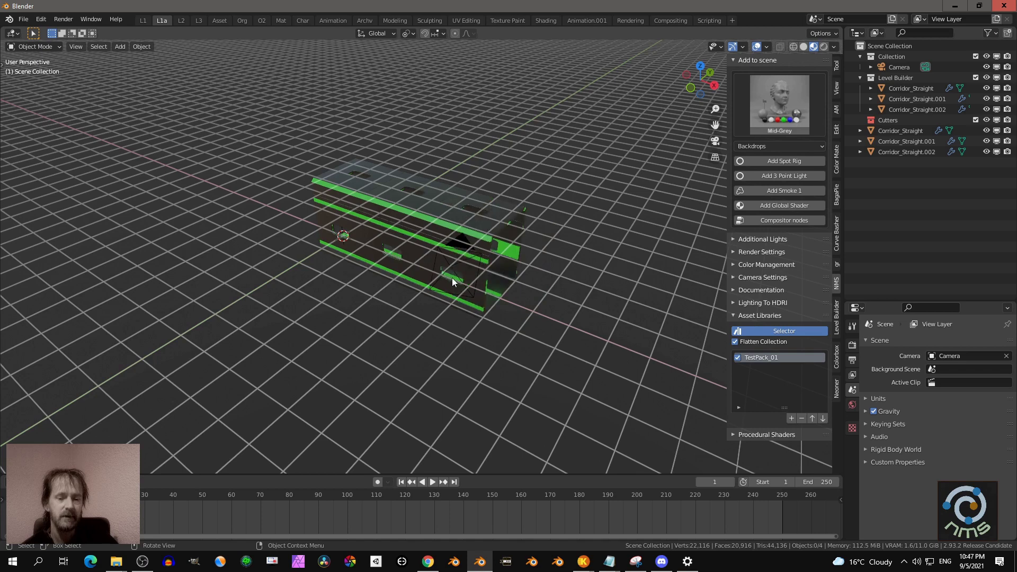
click(451, 280)
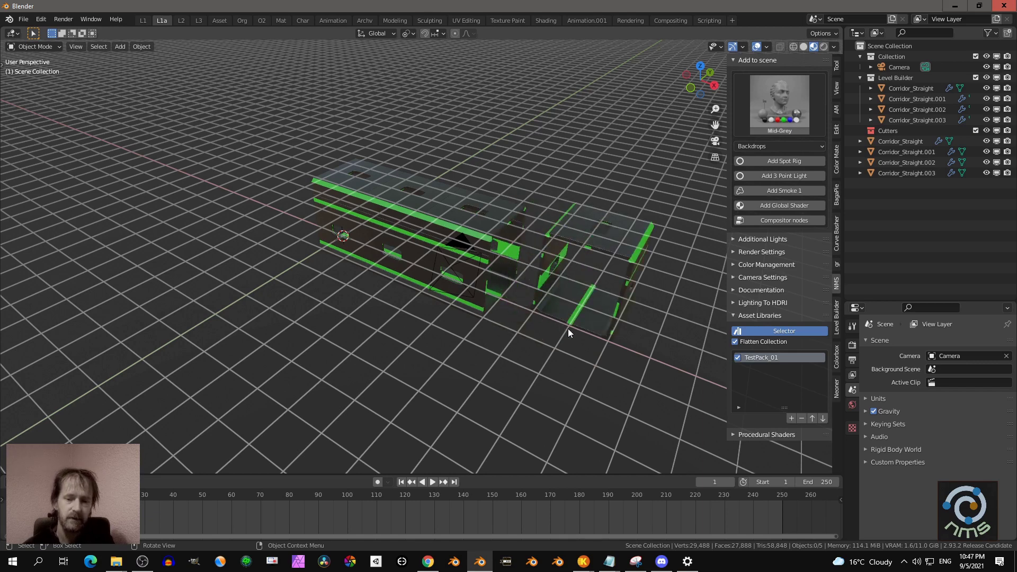
Step: Test rotating the next Corridor_Straight piece, then turn it back in line and add it as the row's fourth segment
scroll(582, 334, down, 3)
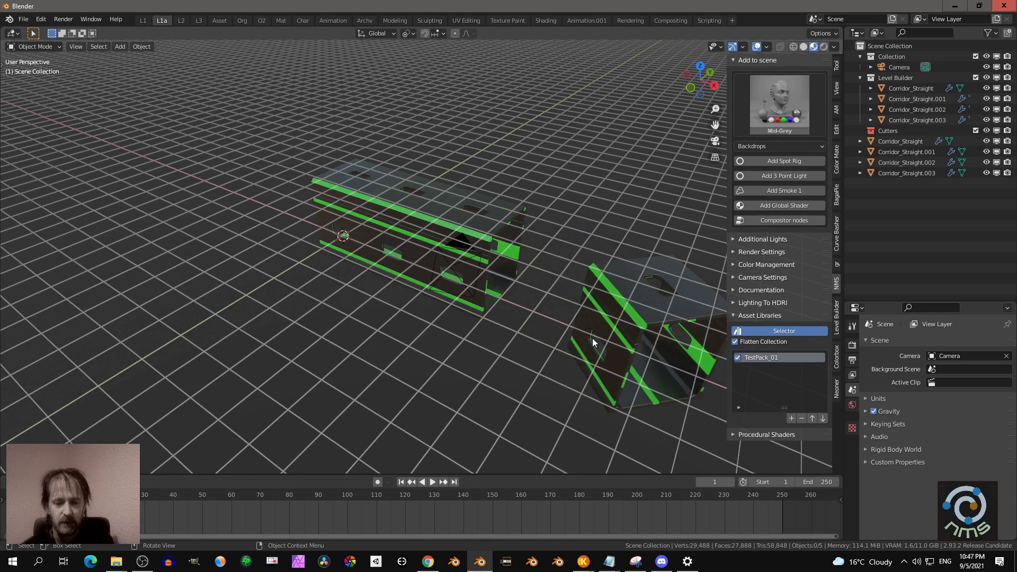
scroll(593, 338, down, 4)
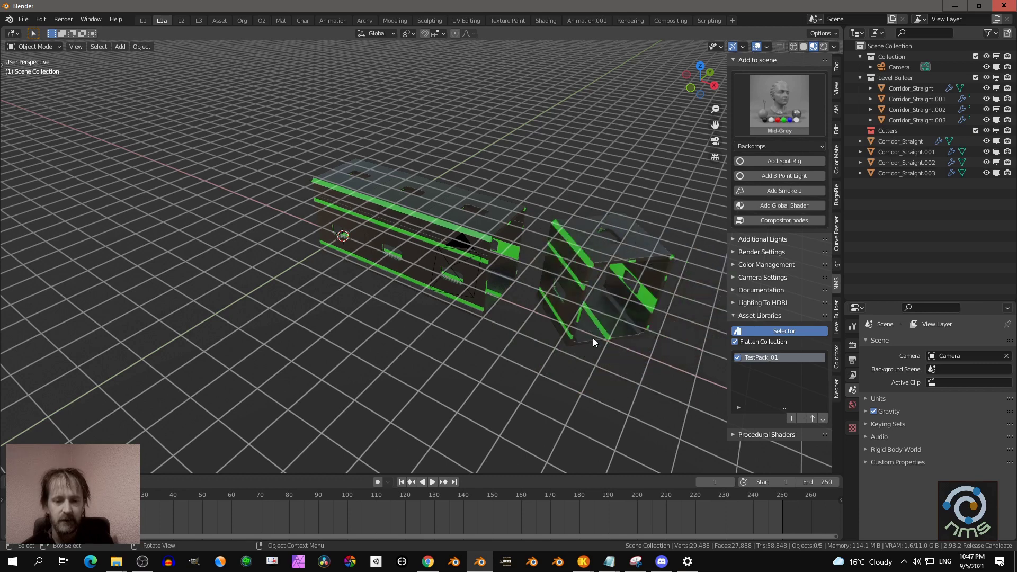
scroll(592, 338, down, 4)
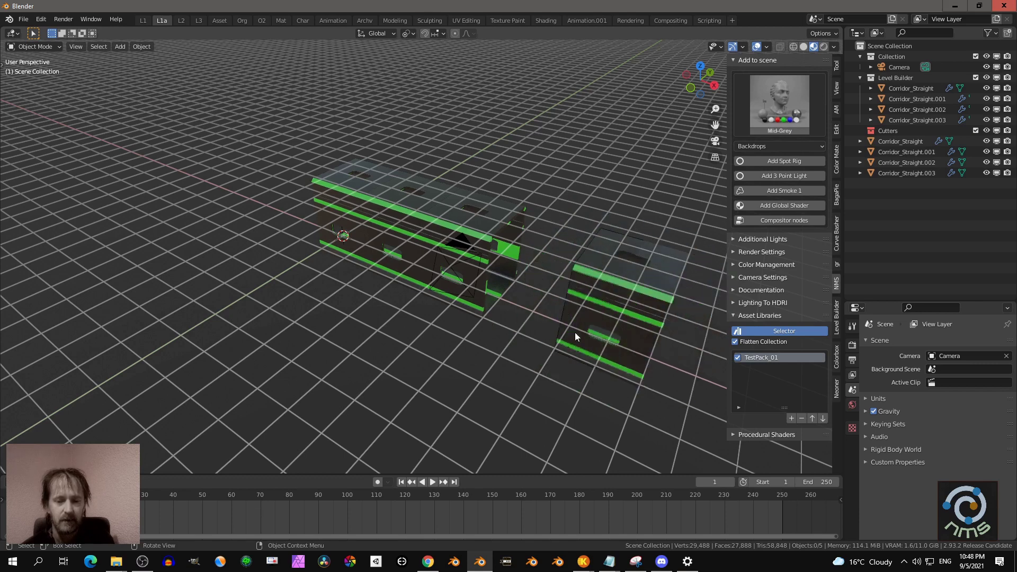
click(507, 306)
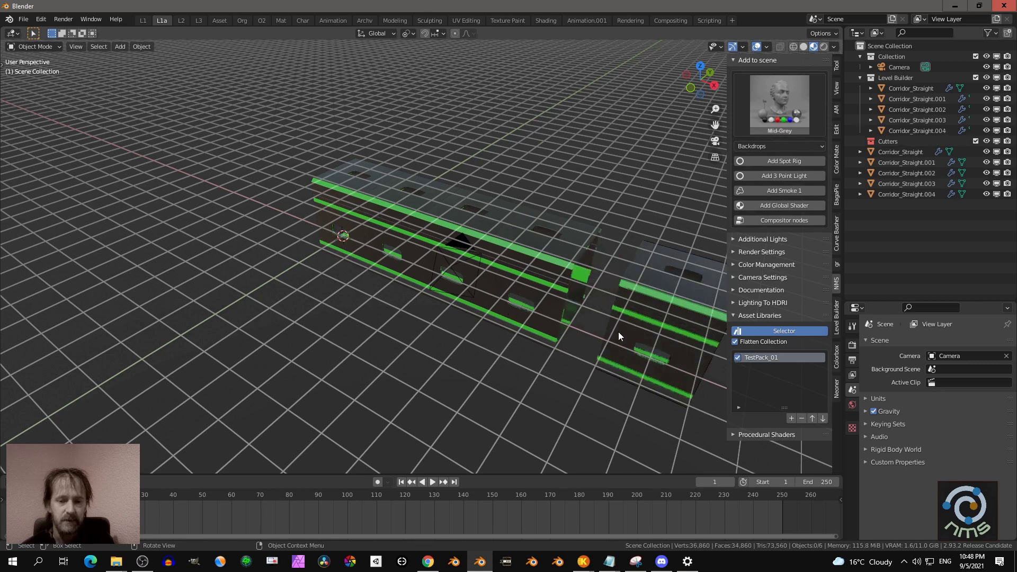
Step: Rotate the piece perpendicular to the row, place two adjoining Corridor_Straight segments off its end corner, and end the placement
scroll(609, 336, down, 1)
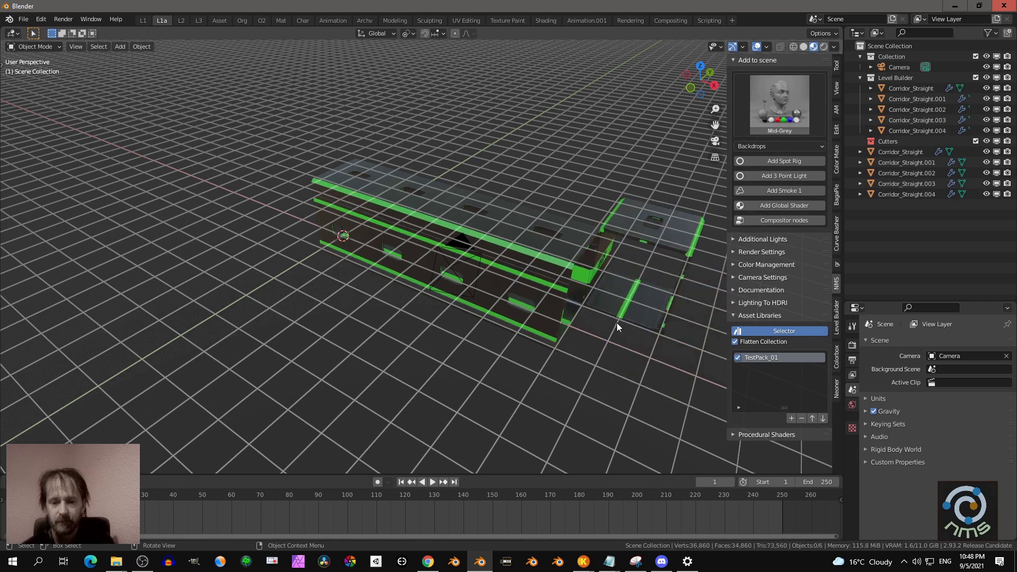
click(616, 322)
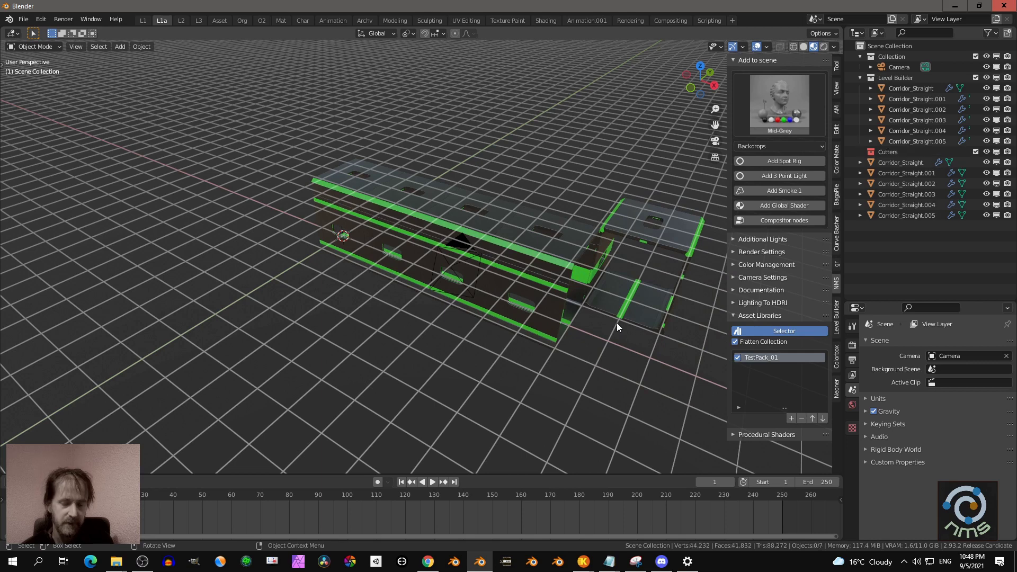
scroll(617, 327, down, 1)
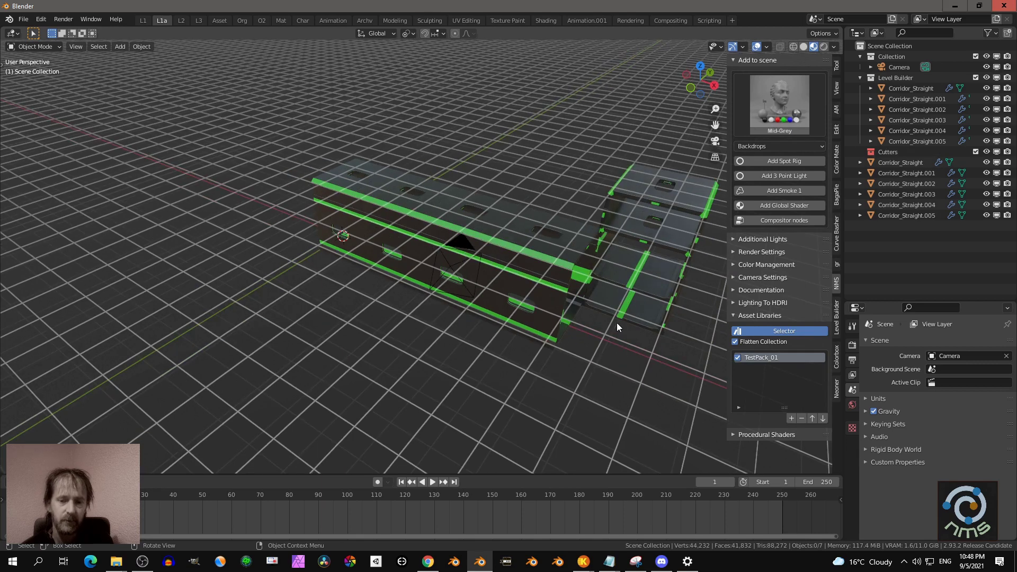
scroll(616, 323, down, 2)
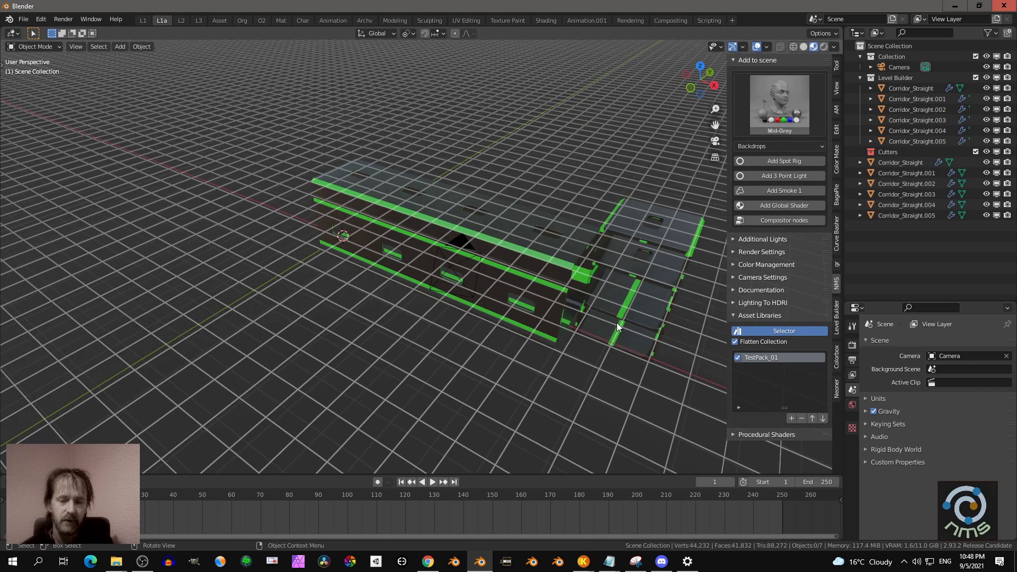
scroll(616, 327, down, 1)
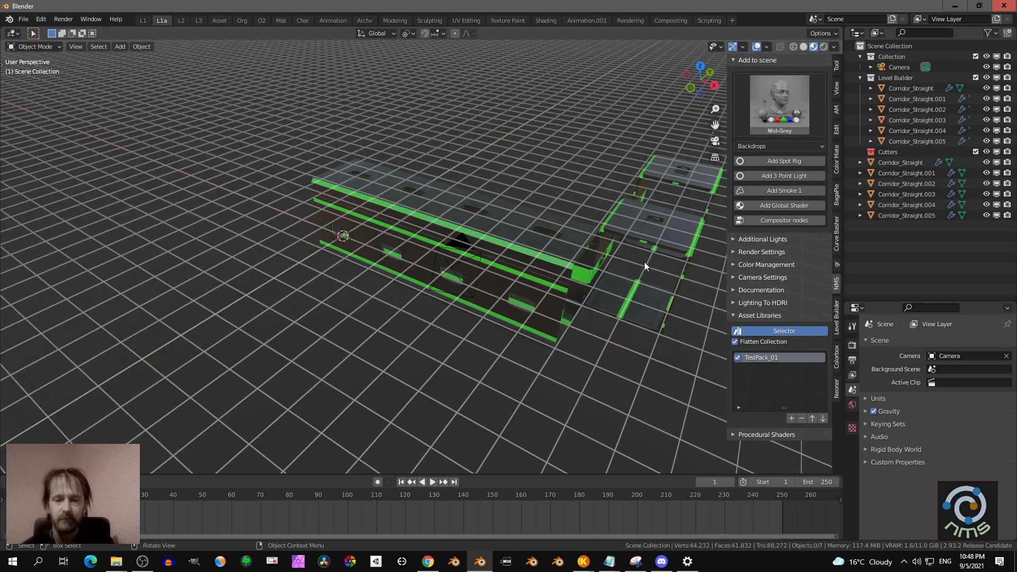
click(638, 279)
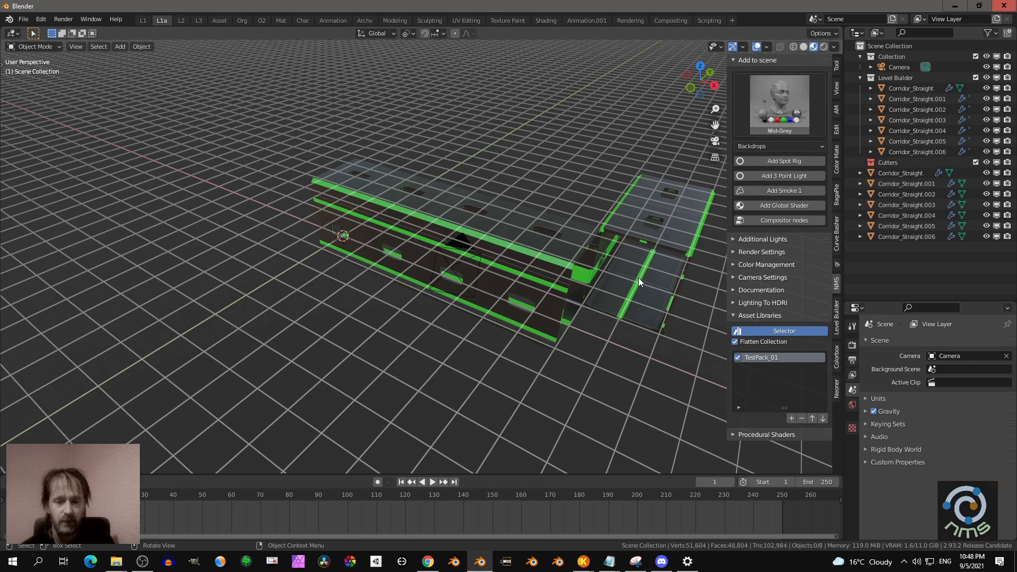
key(ctrl+z)
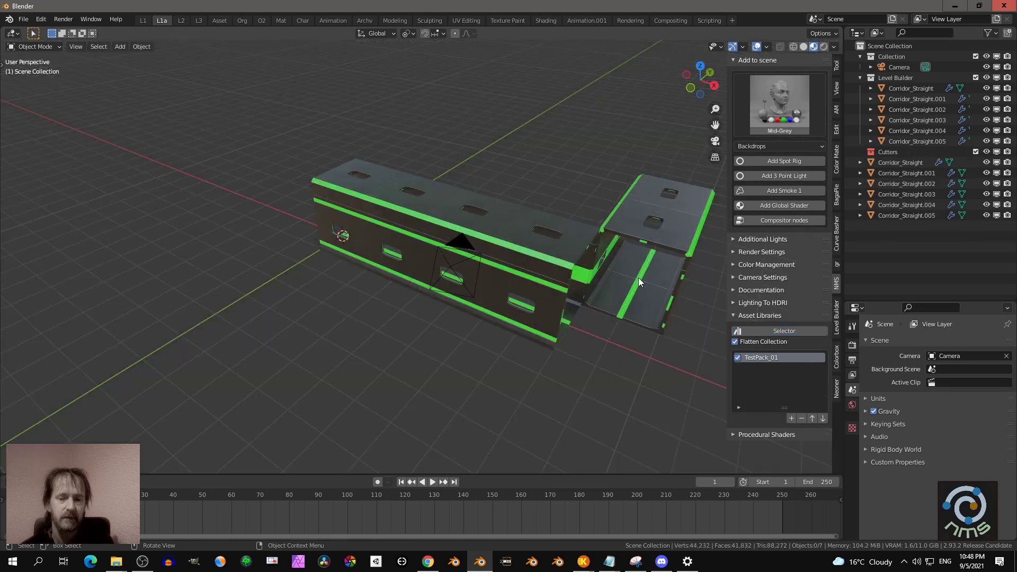
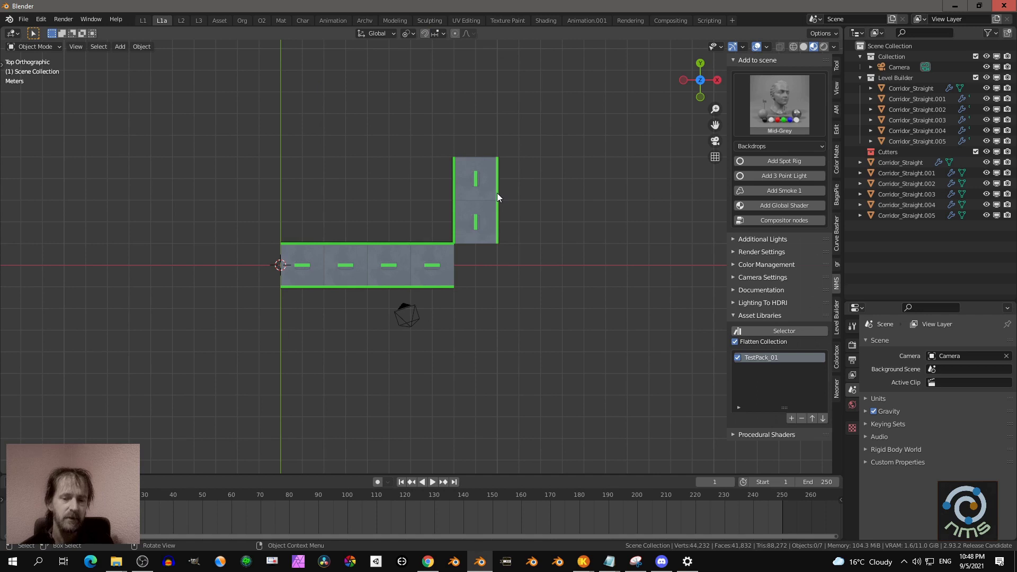
Step: Select the two perpendicular Corridor_Straight segments together and bring them closer in view, leaving their position unchanged
drag(427, 126, 547, 245)
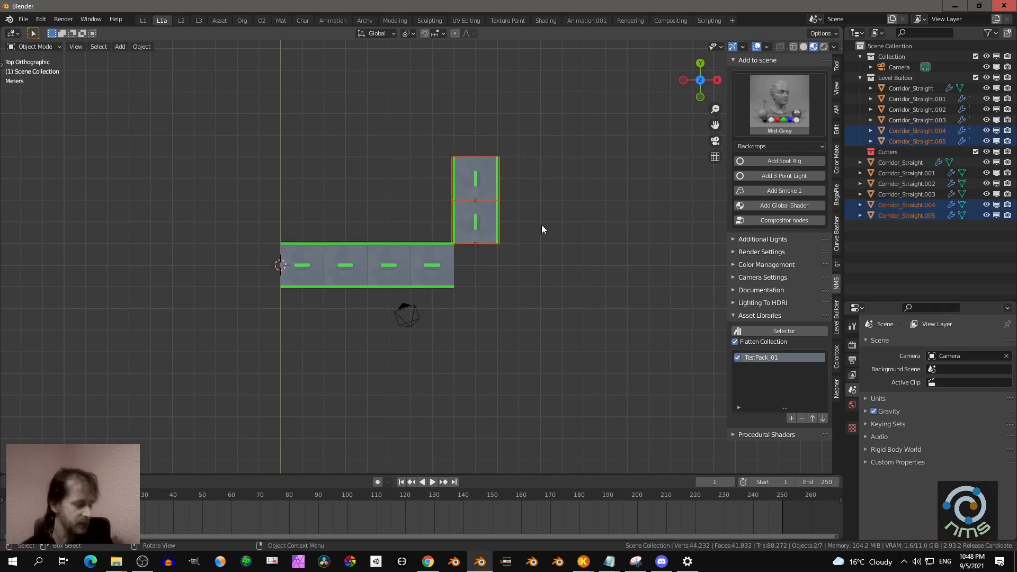
scroll(541, 227, up, 3)
shift+middle_drag(494, 274, 507, 254)
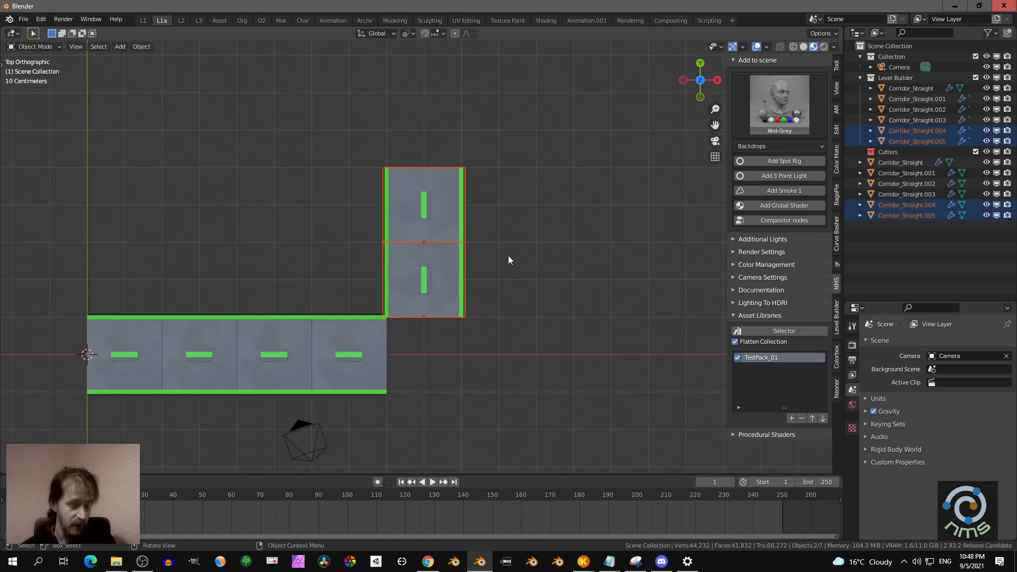
key(g)
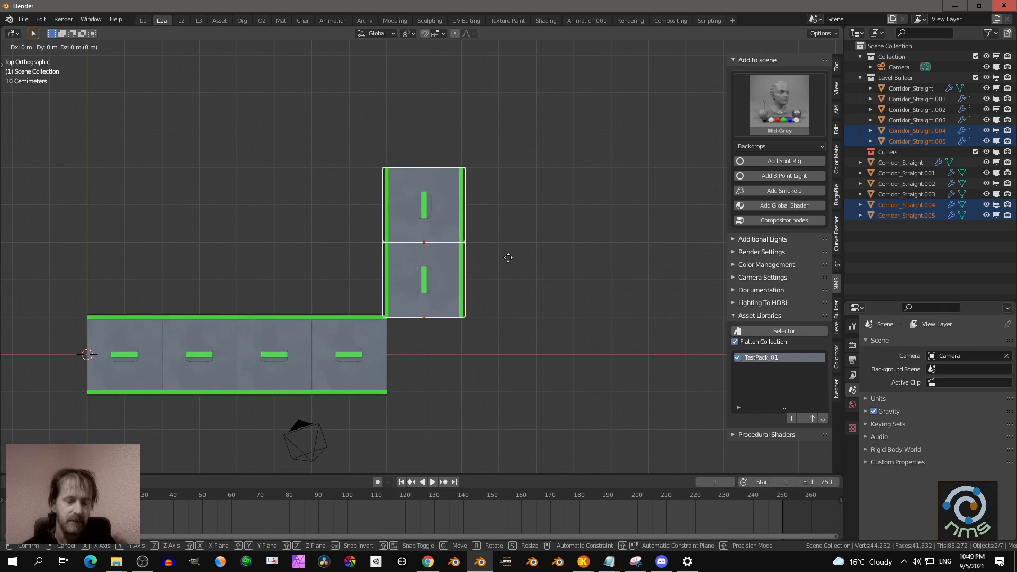
click(508, 257)
scroll(469, 294, up, 3)
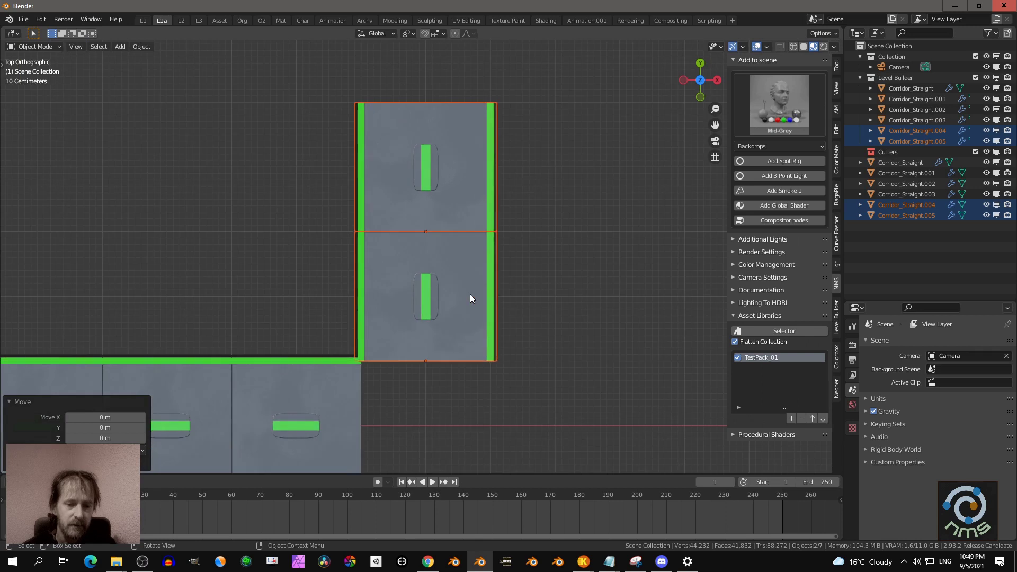
shift+middle_drag(469, 294, 477, 223)
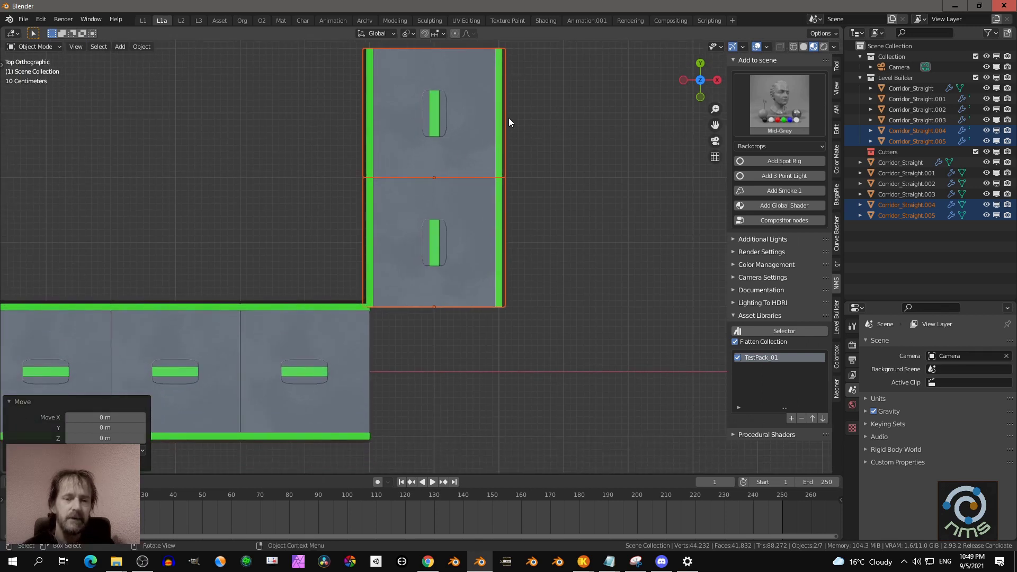
Step: Make the near perpendicular segment active, set the pivot point to Active Element, and rotate the pair 90° about Z
shift+click(468, 243)
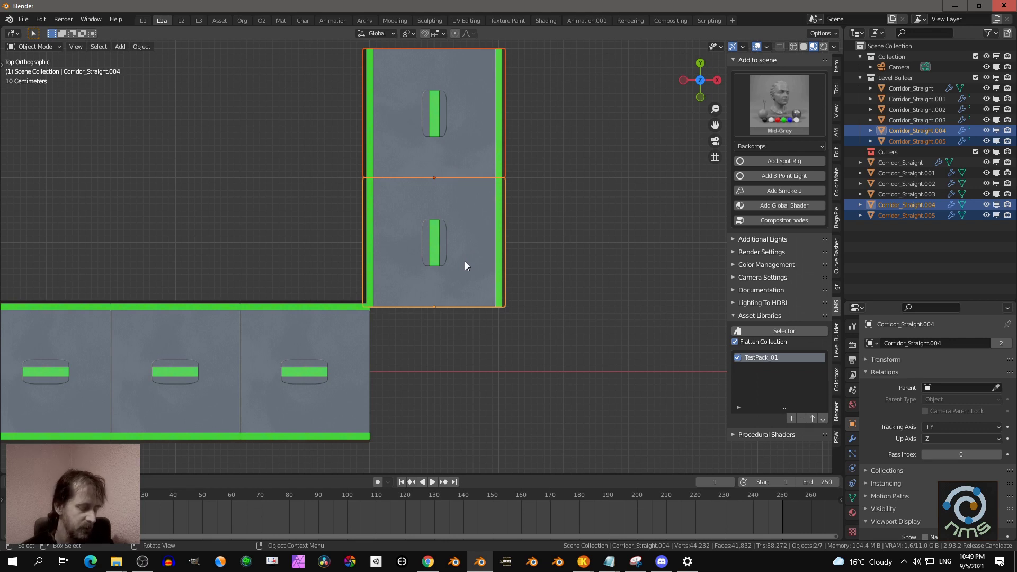
key(period)
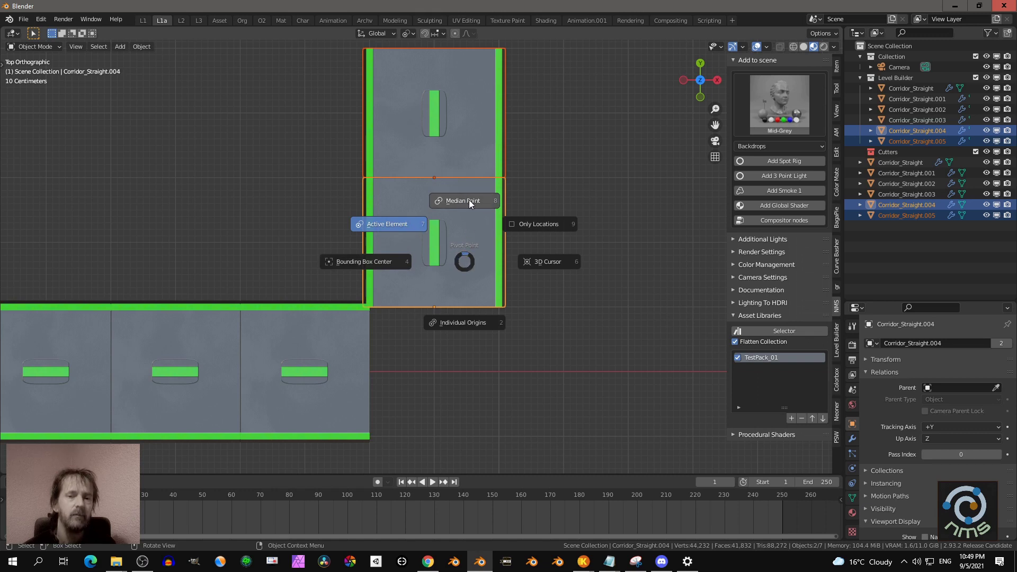
click(386, 224)
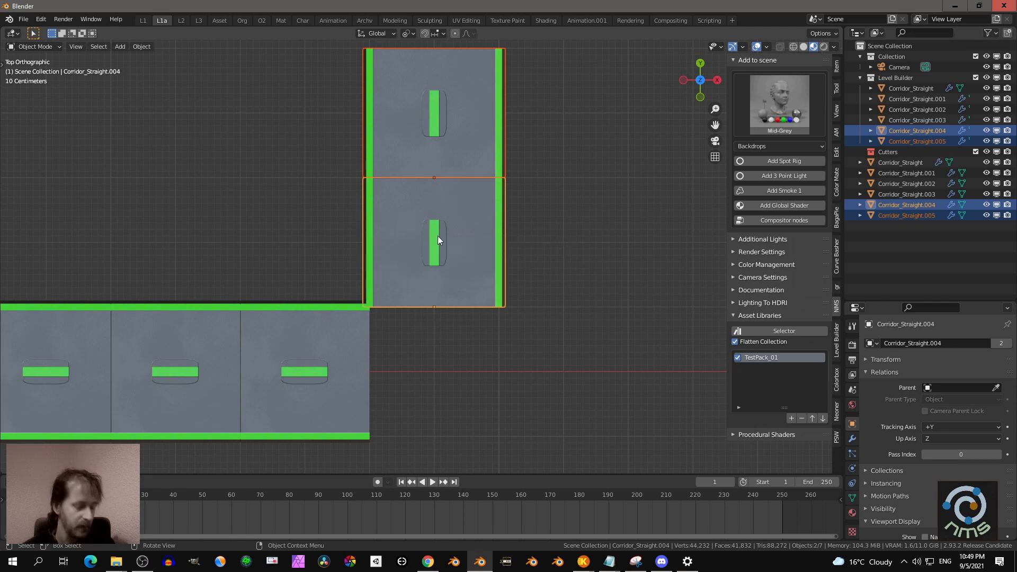
key(r)
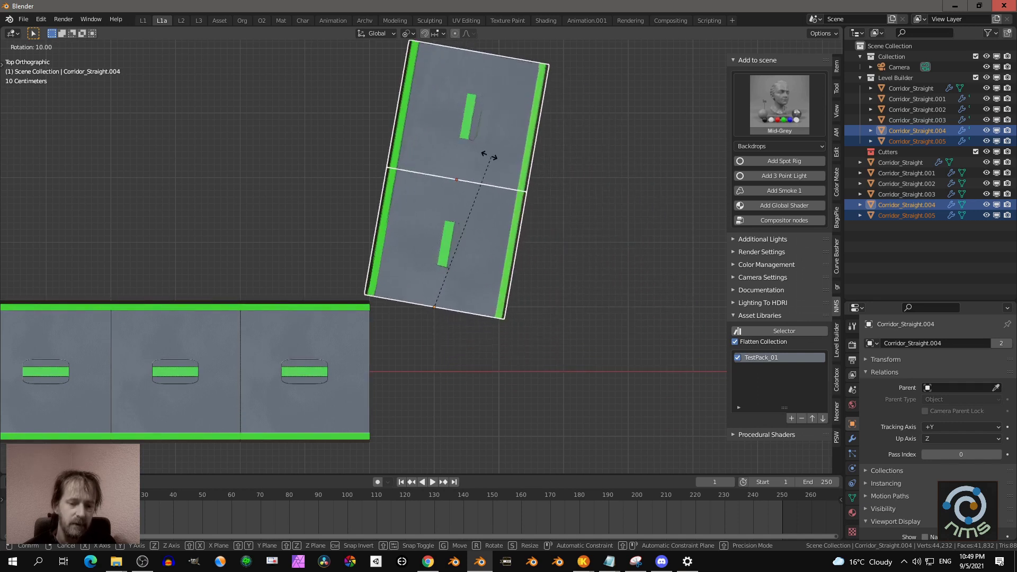
click(565, 326)
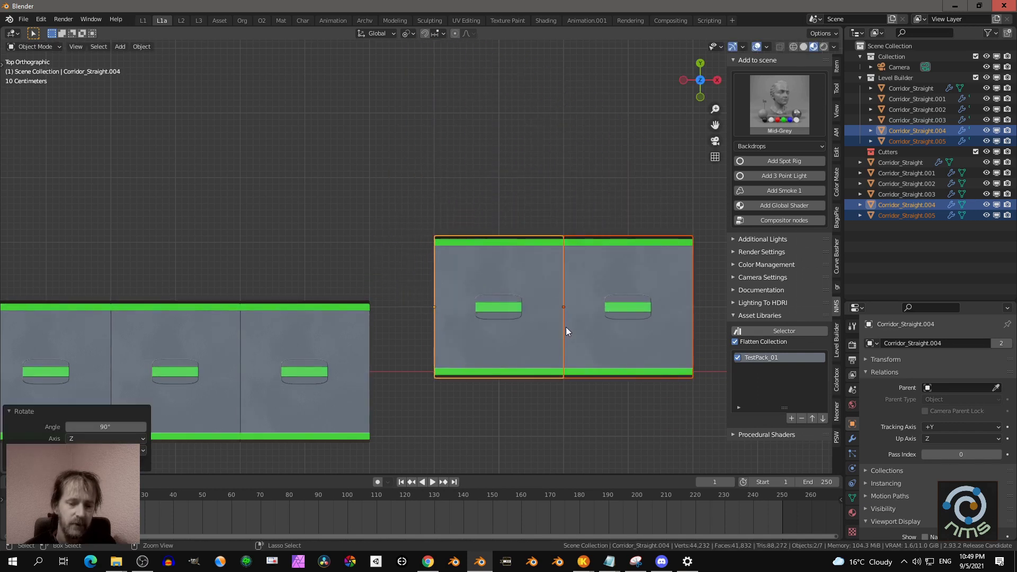
Step: Move the rotated pair -1 m along Y to bring it in line with the four-segment row
key(g)
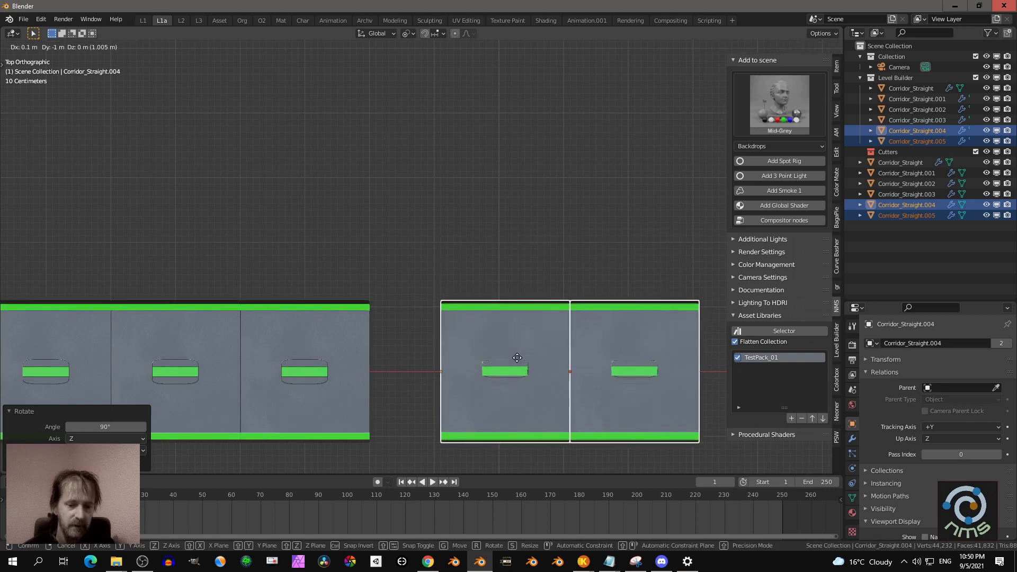
click(517, 358)
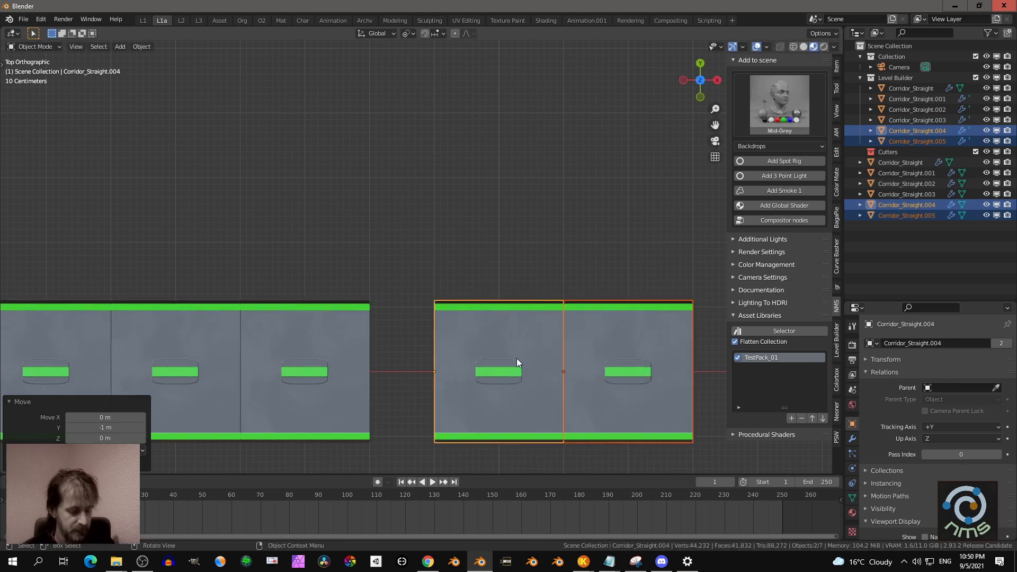
key(period)
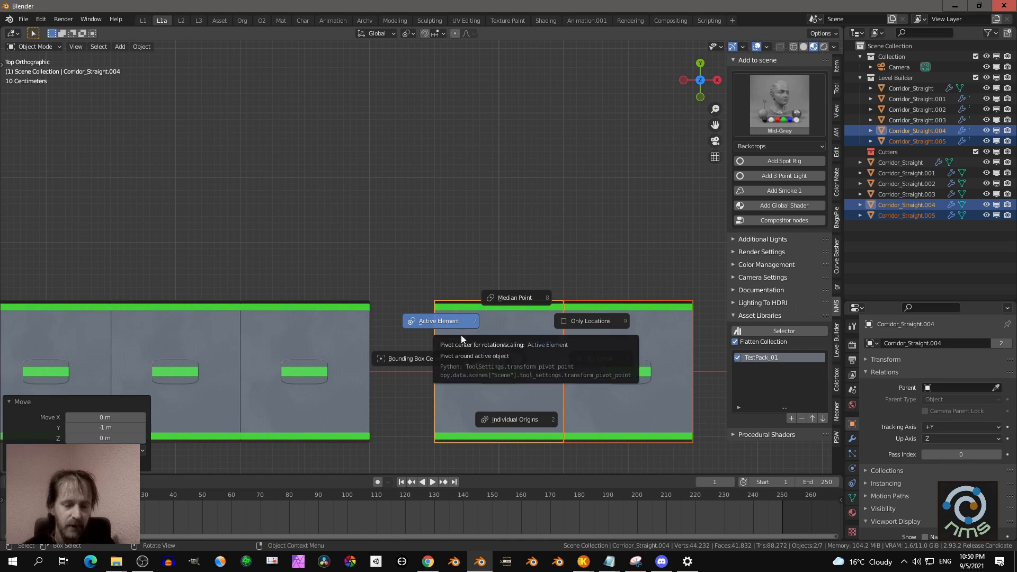
click(514, 362)
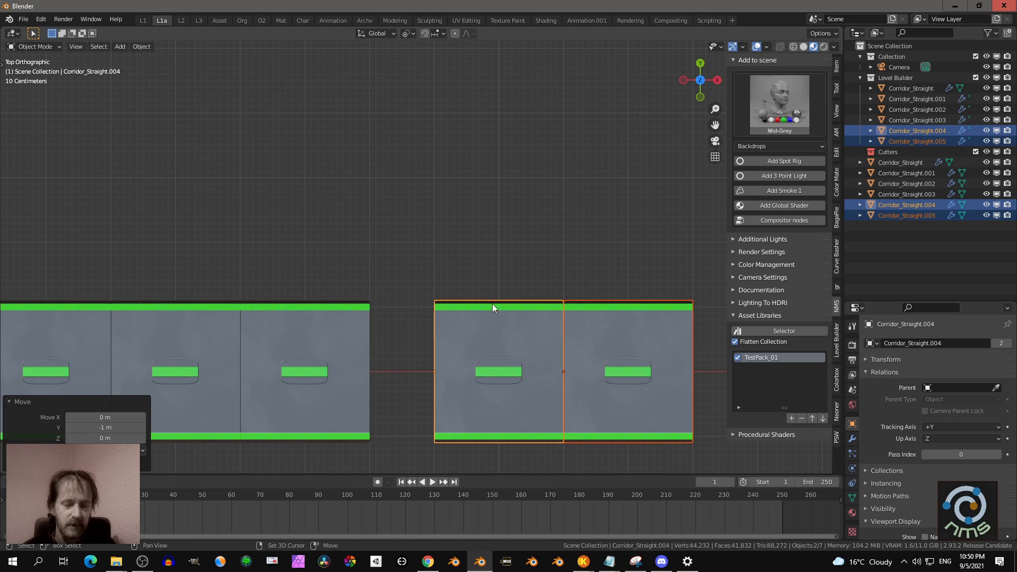
shift+middle_drag(503, 327, 428, 221)
scroll(539, 286, down, 2)
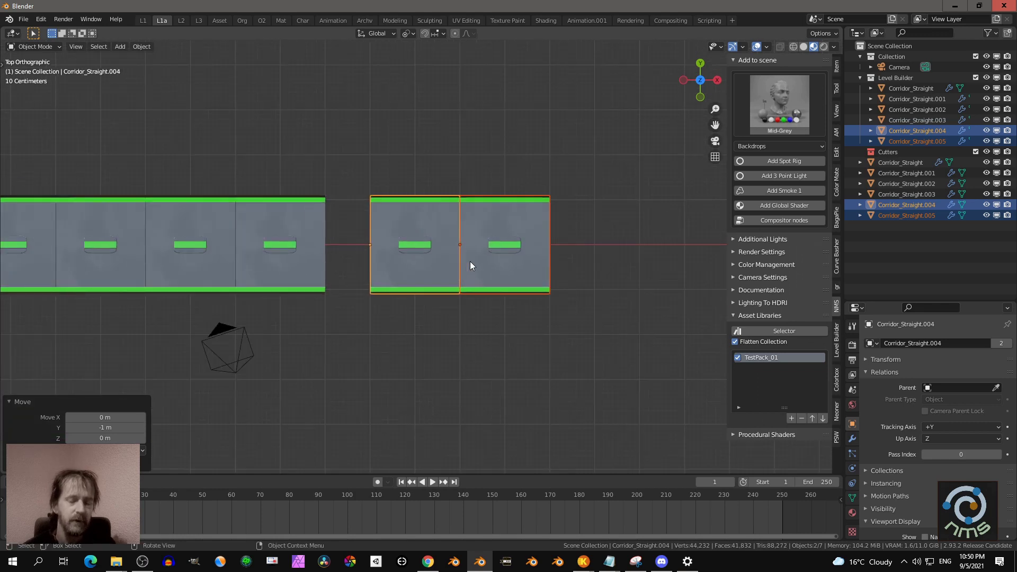
scroll(389, 242, up, 1)
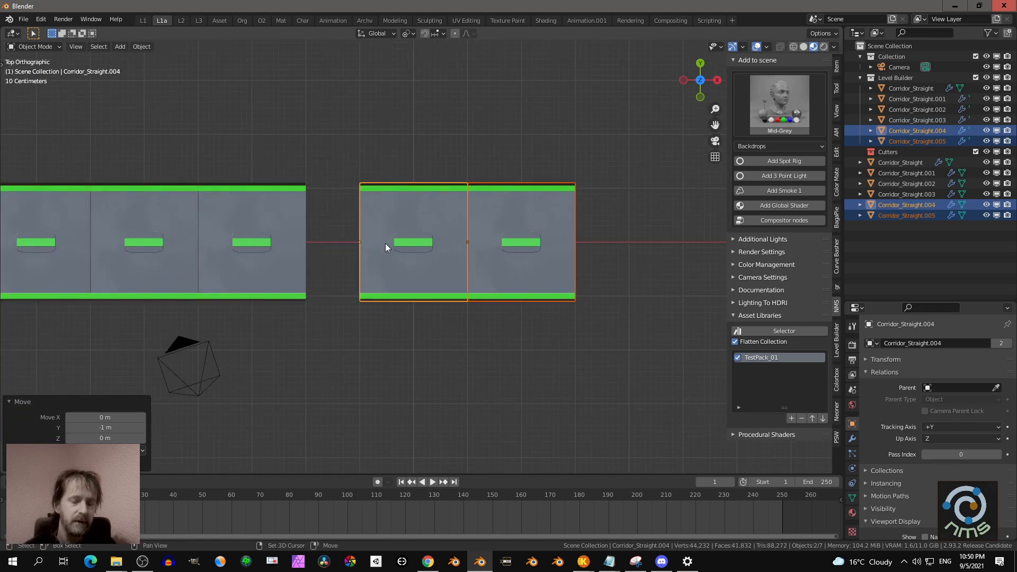
shift+middle_drag(385, 243, 472, 266)
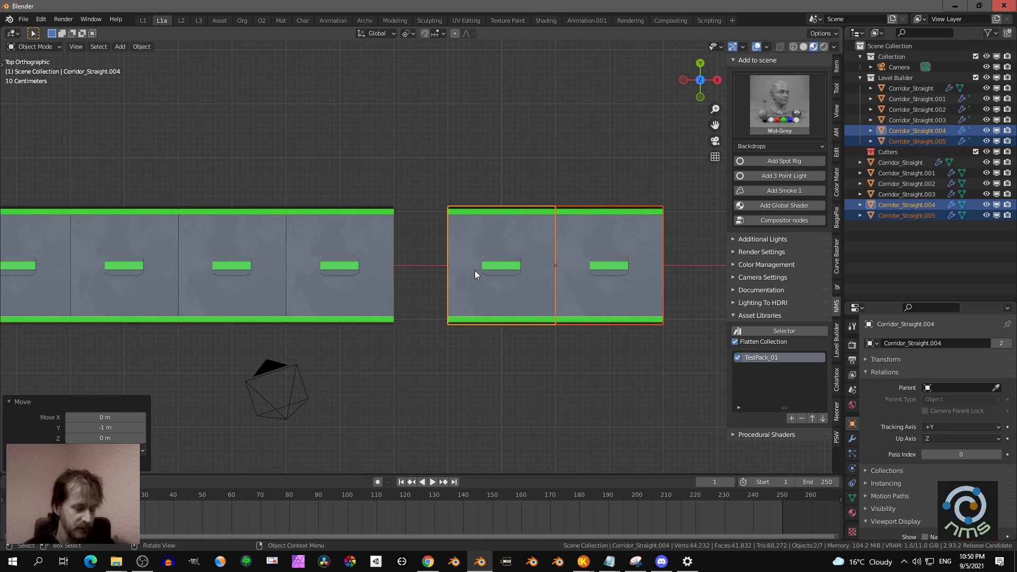
Step: Move the pair -1 m along X against the row's end and view the joined corridor in perspective
key(period)
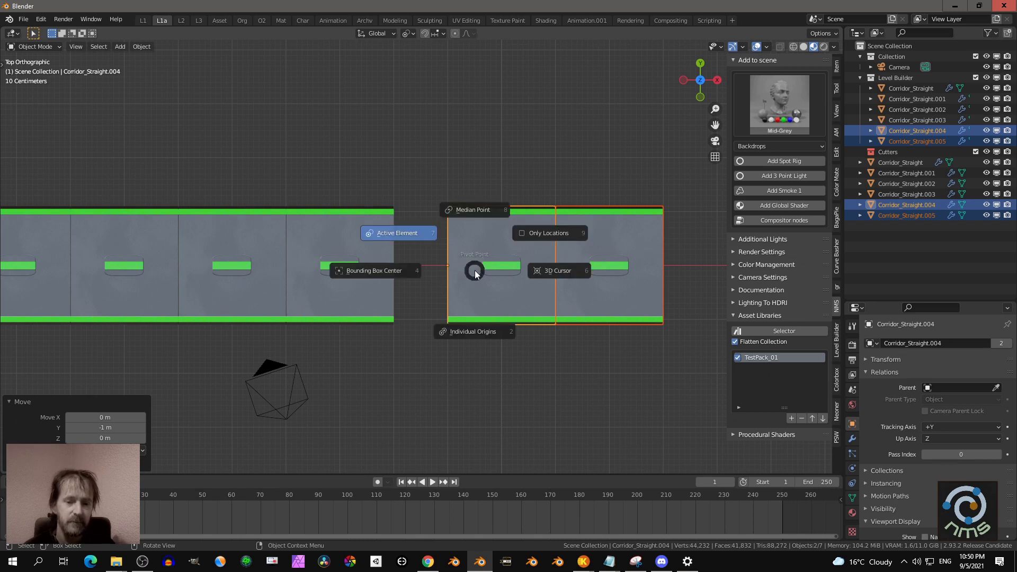
click(475, 273)
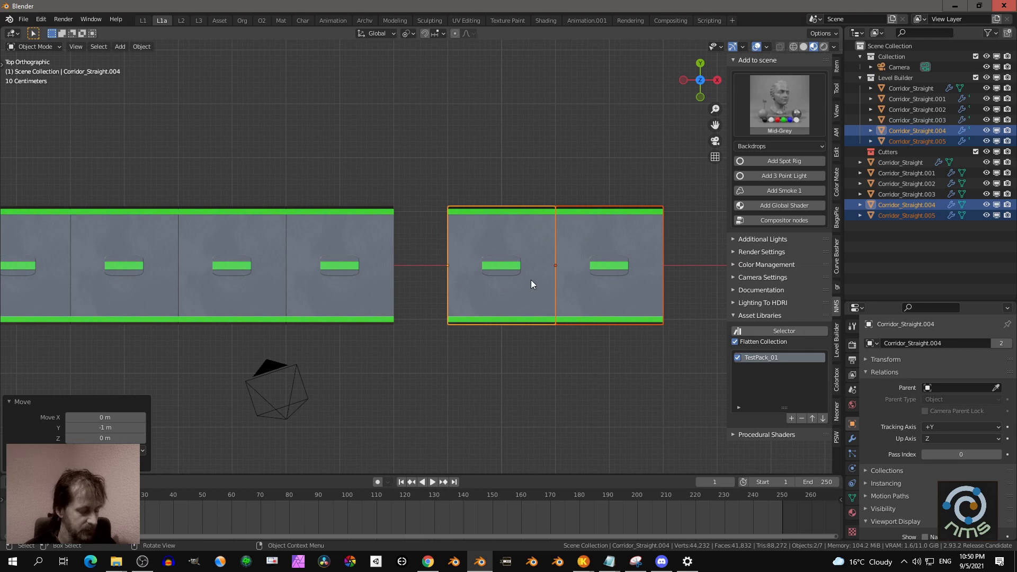
key(g)
click(465, 326)
middle_drag(465, 326, 342, 262)
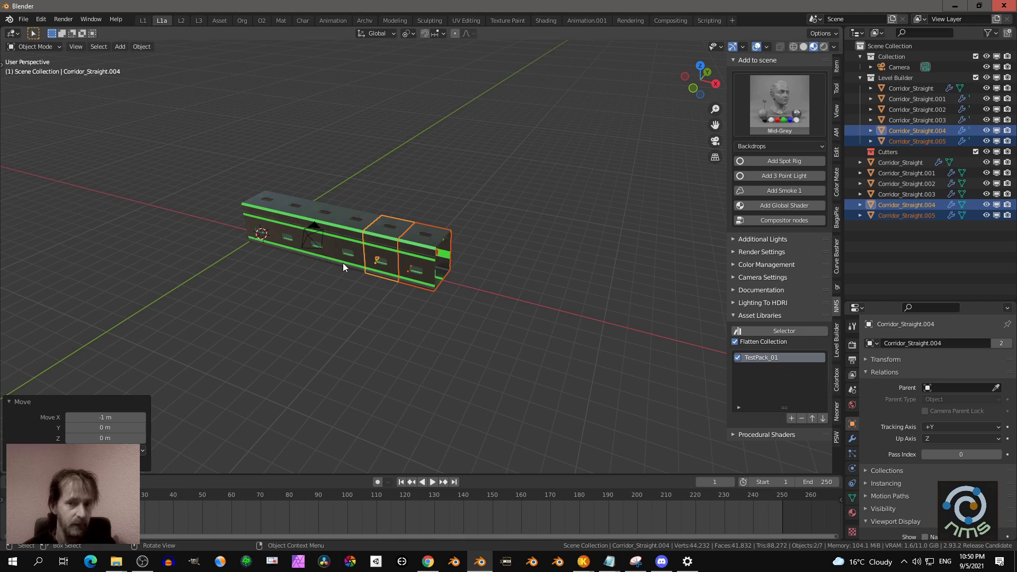
Step: Open the asset library selector, close it without picking an asset, and hide the viewport sidebar
click(789, 332)
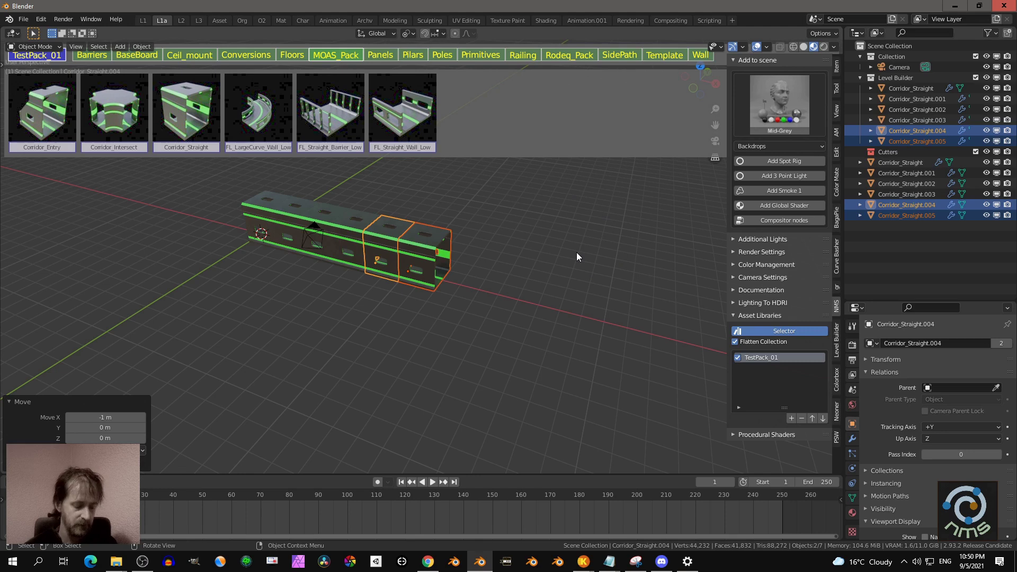
key(Escape)
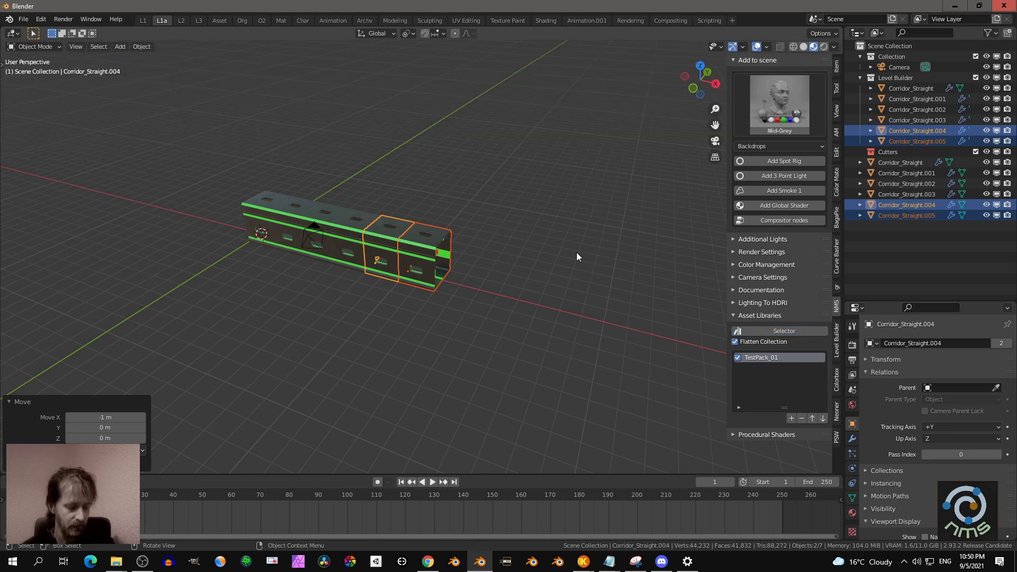
key(n)
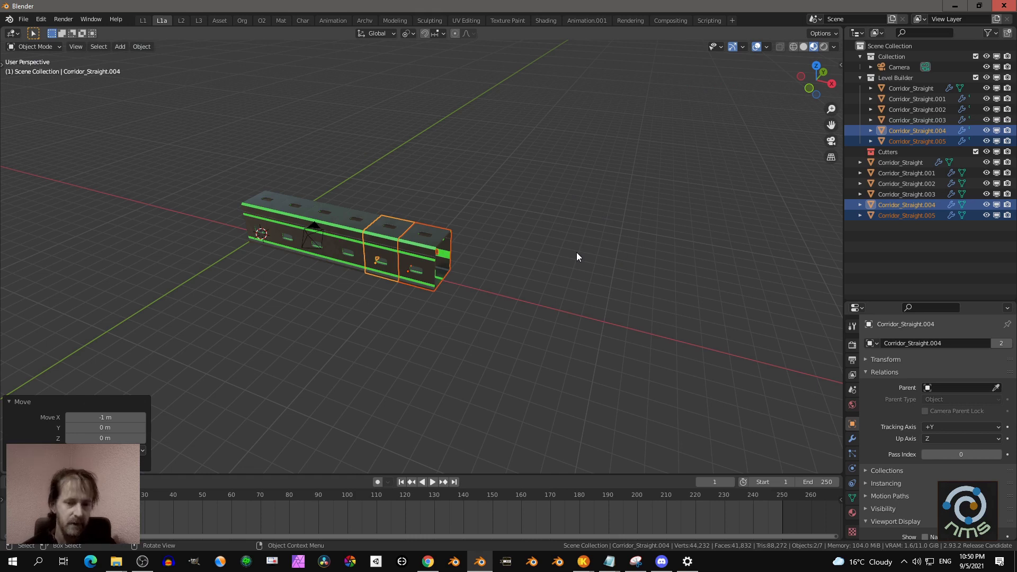
Step: Pick Rodeg_Quad from the Rodeg_Pack category and place two quads end to end off the corridor's open end
key(shift+a)
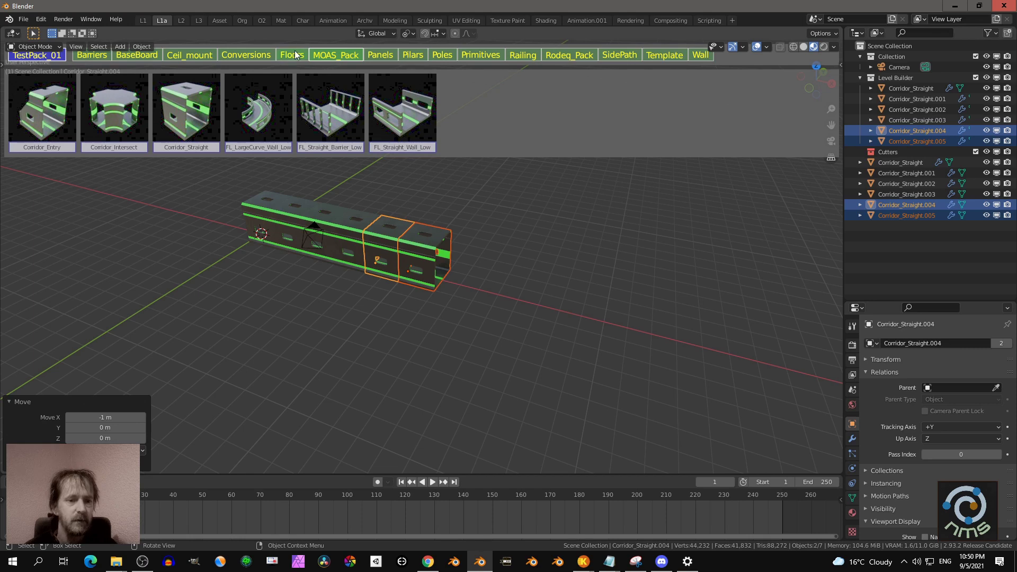
click(567, 55)
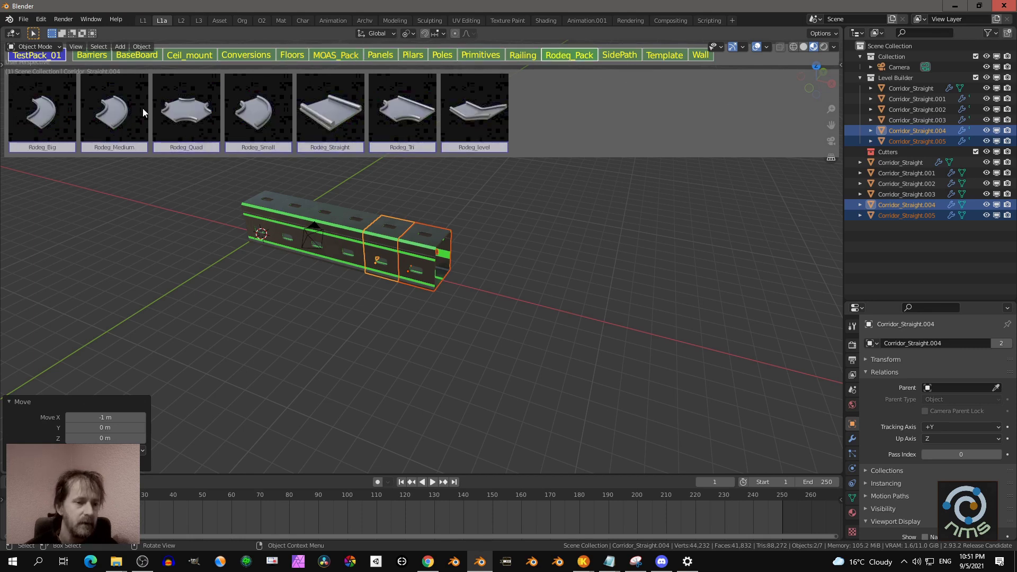
click(179, 110)
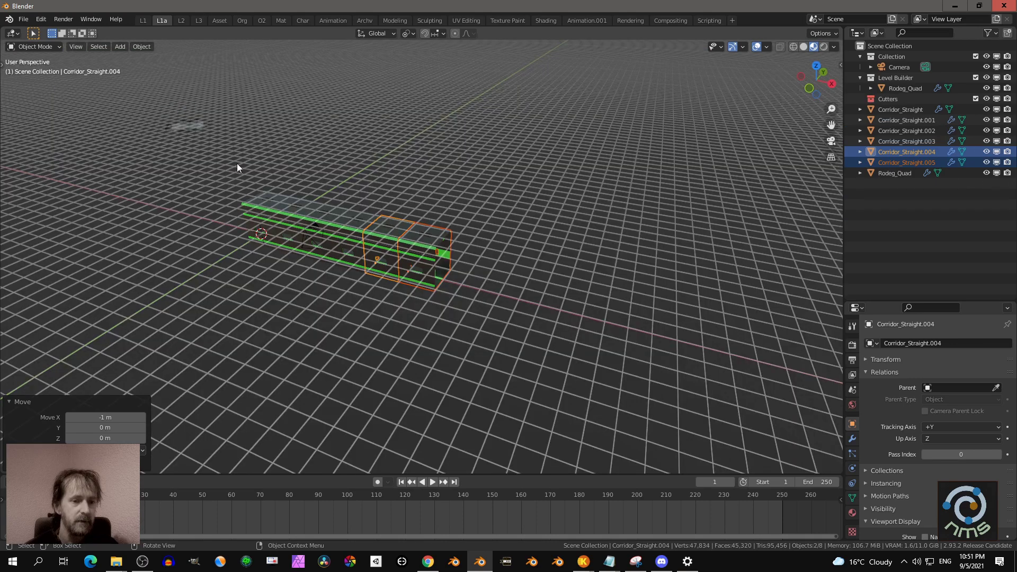
click(482, 294)
click(561, 308)
key(ctrl+z)
Step: Inspect the corridor-to-quad joint, then pick Rodeg_Straight and attach one piece to the first quad's near side and two to its far side
scroll(540, 306, up, 5)
middle_drag(507, 297, 355, 290)
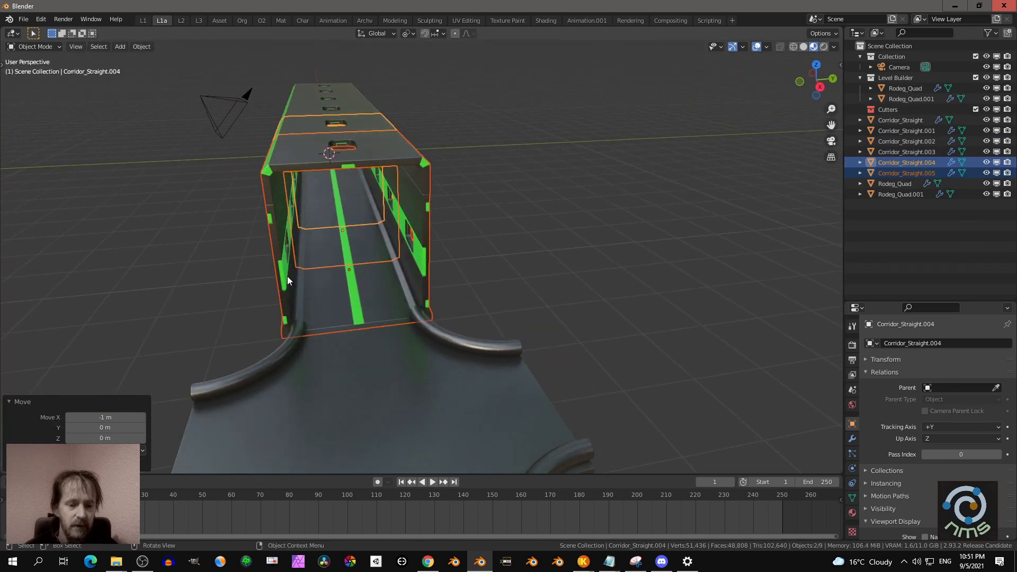
scroll(452, 303, down, 5)
scroll(517, 316, up, 3)
middle_drag(452, 303, 386, 334)
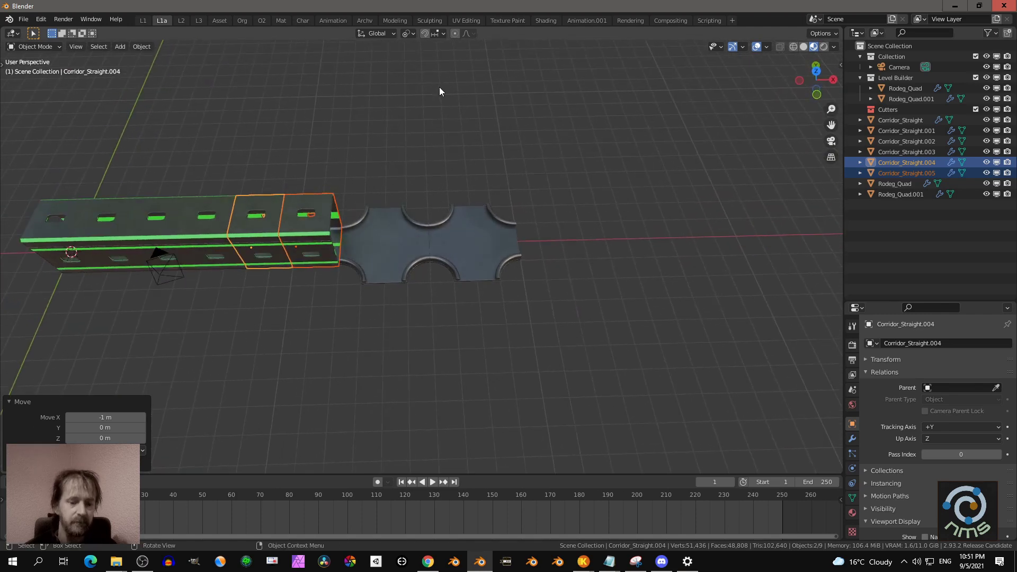
key(ctrl+shift+a)
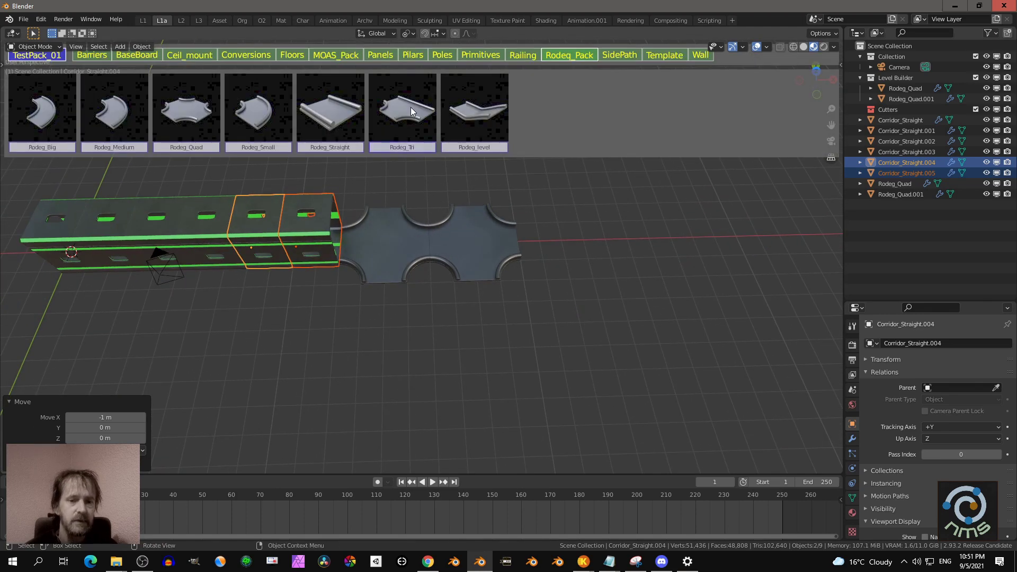
click(323, 120)
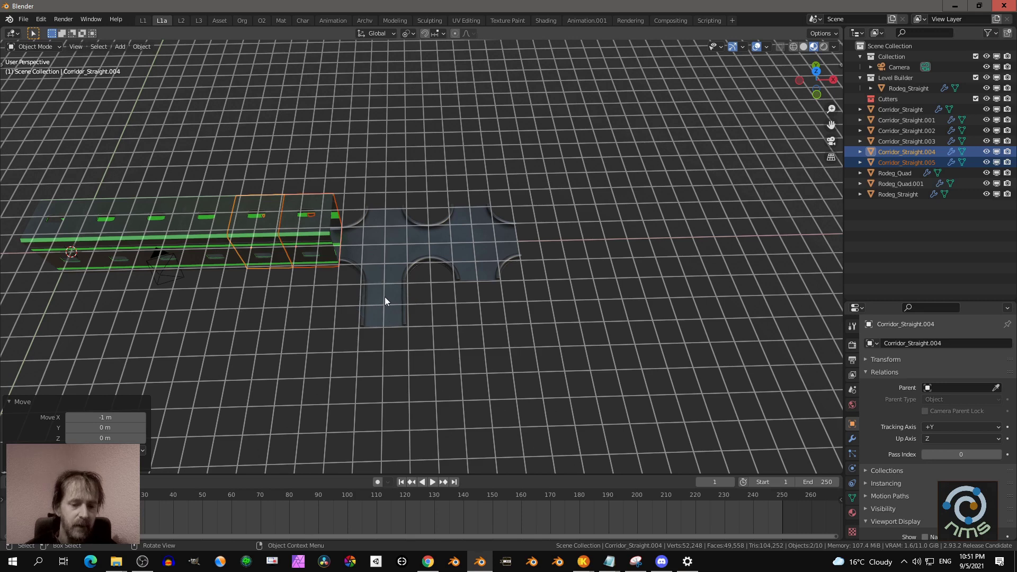
click(407, 206)
click(392, 161)
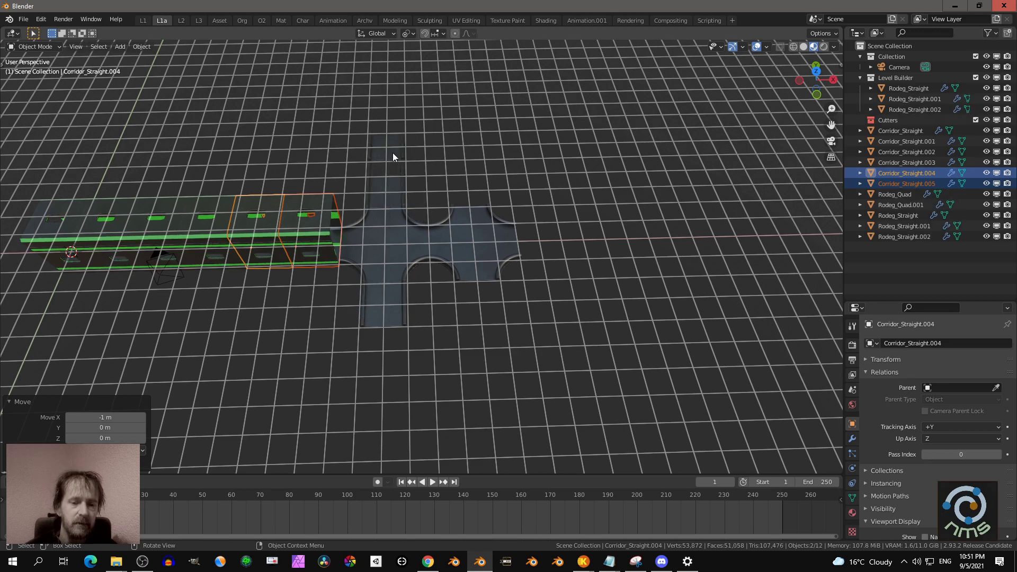
Step: Attach two Rodeg_Straight pieces to each side of the second quad and extend the first quad's near arm with one more
click(460, 180)
click(465, 154)
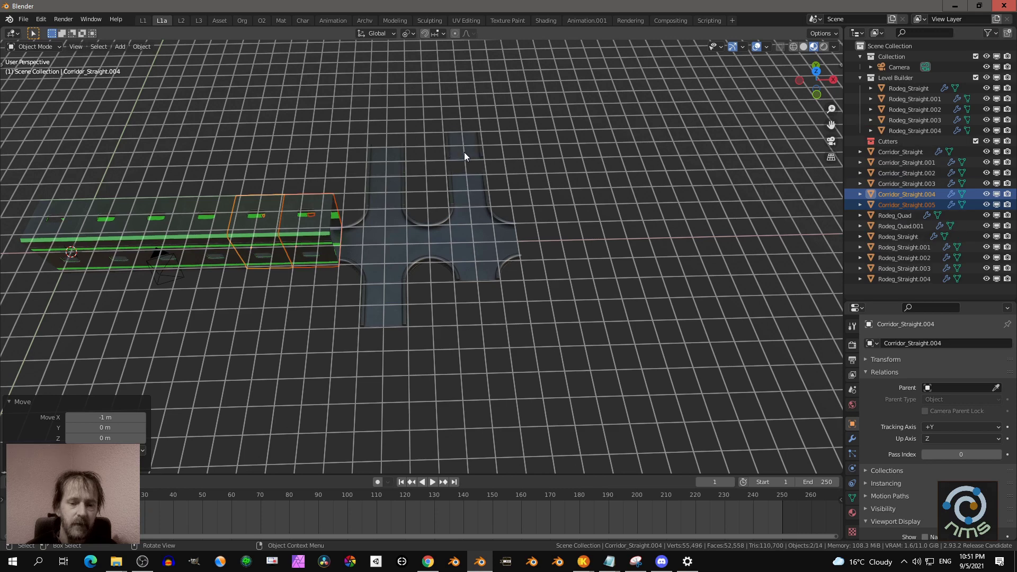
click(464, 161)
click(487, 317)
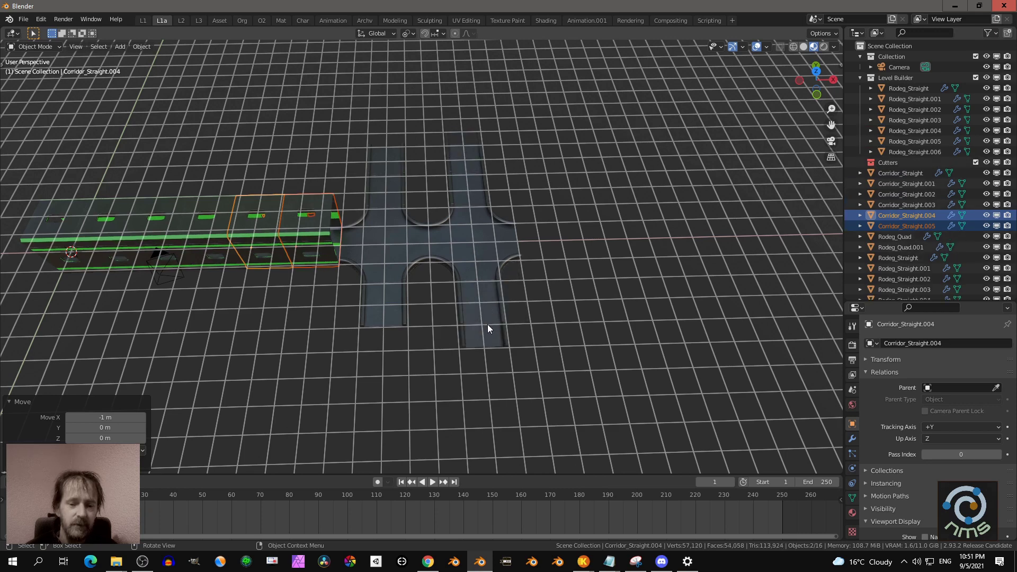
click(400, 360)
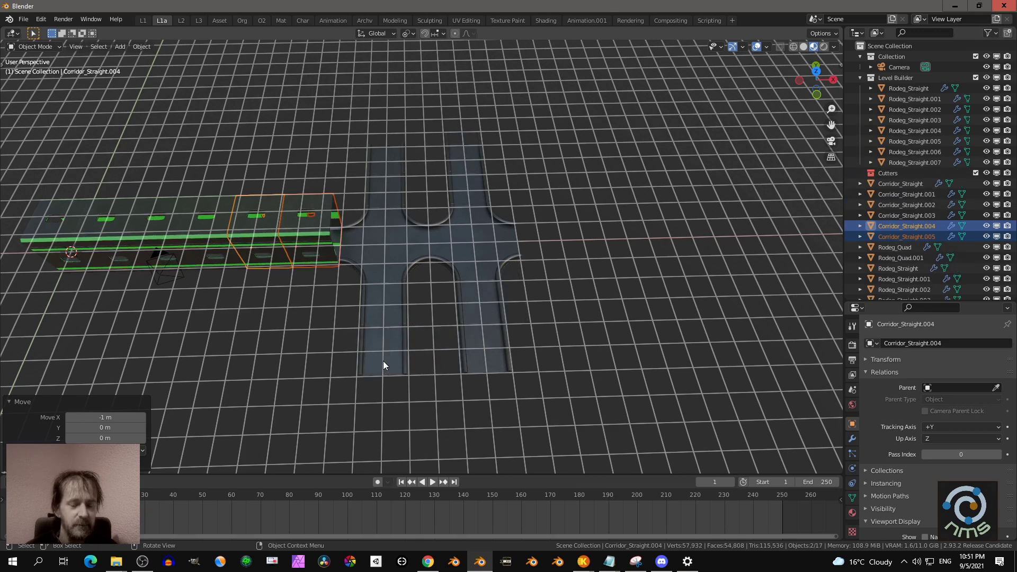
click(383, 361)
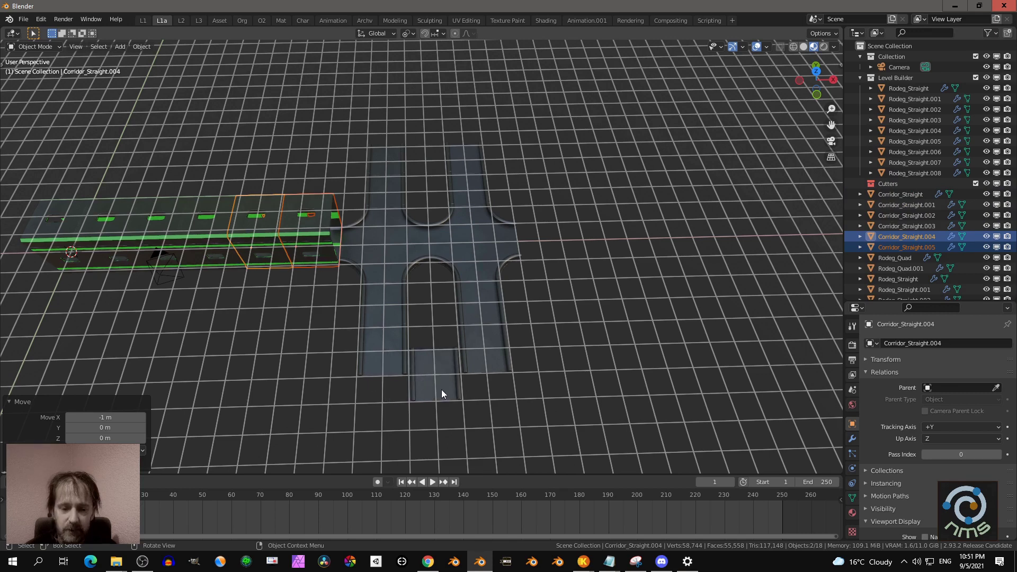
Step: Extend the second quad's near arm with one Rodeg_Straight and lay a run of six more off that quad's open end
click(487, 396)
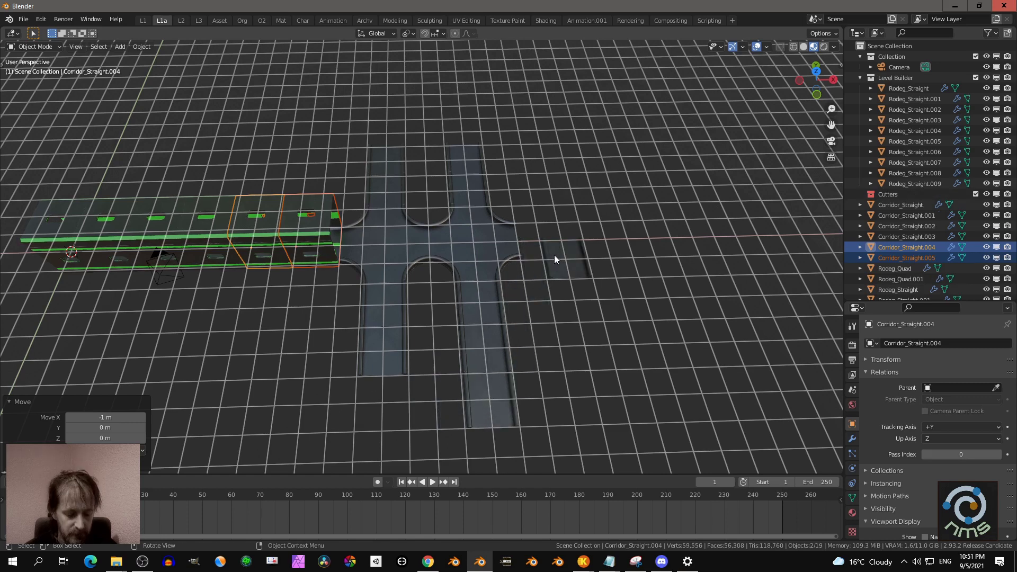
click(550, 243)
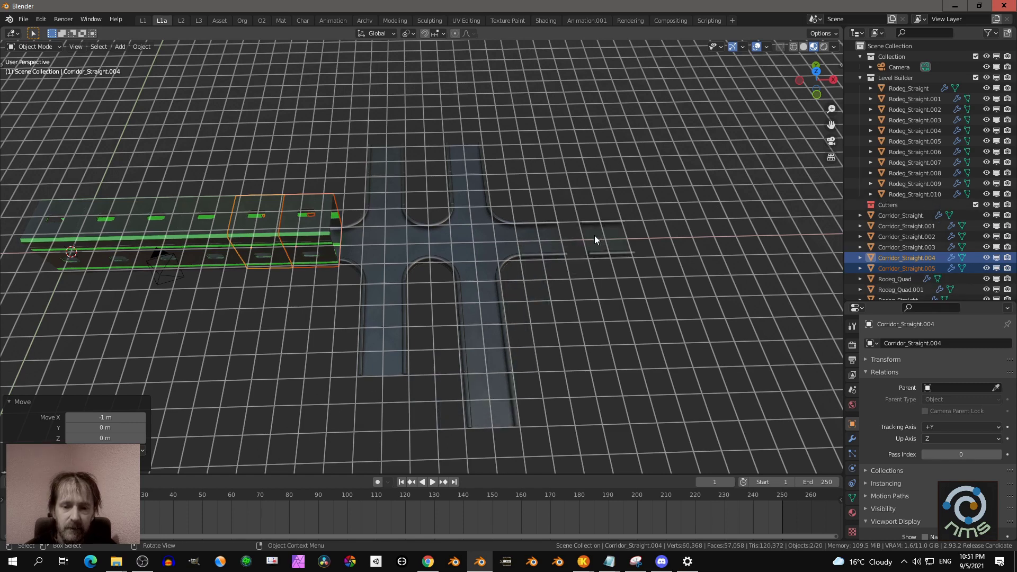
click(609, 239)
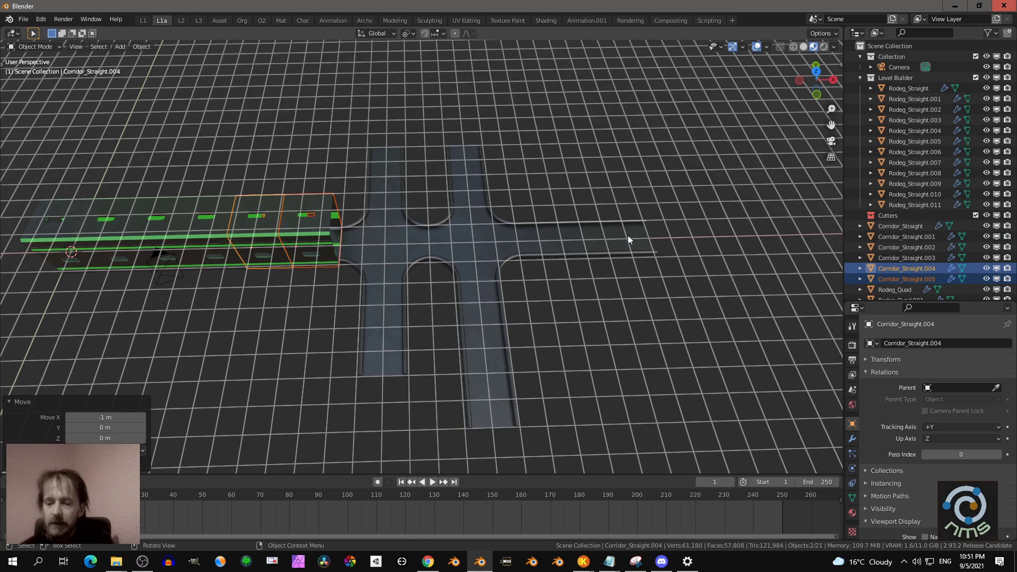
click(665, 234)
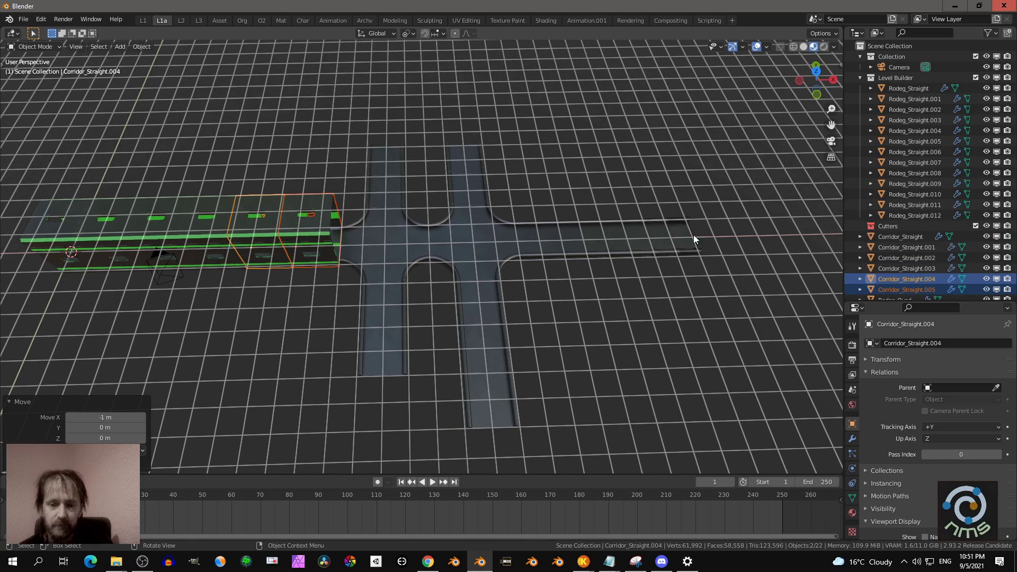
click(688, 238)
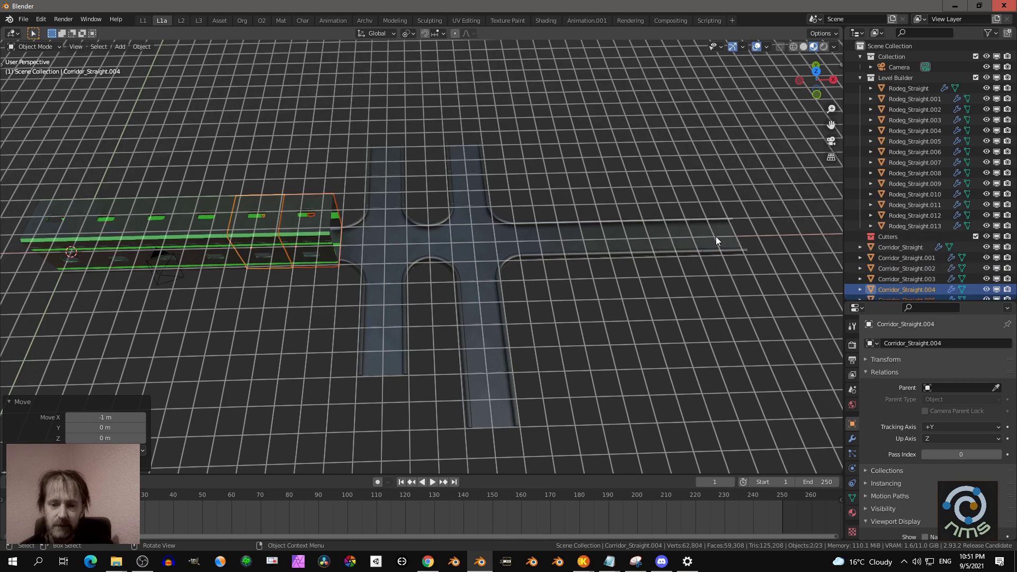
click(719, 239)
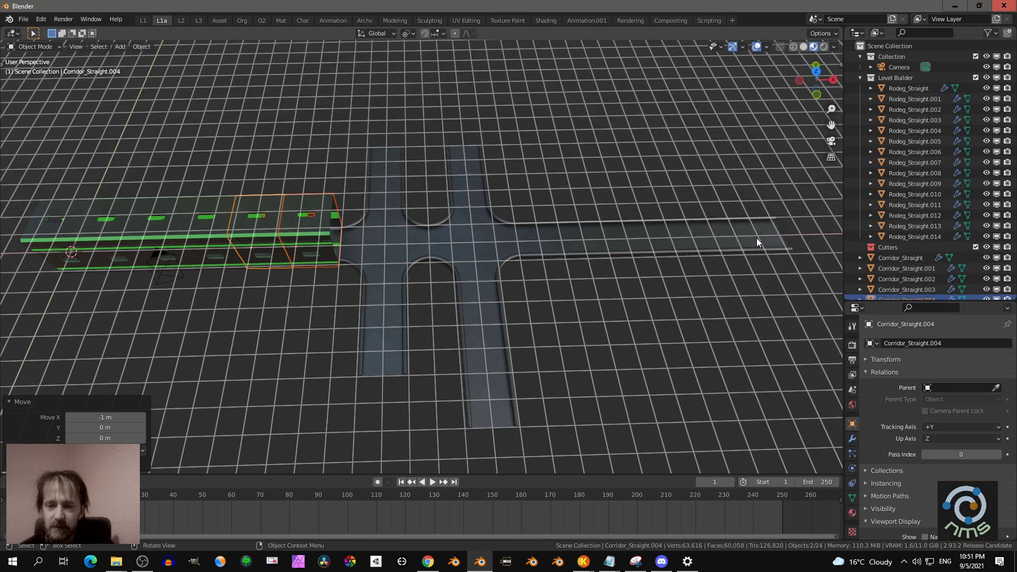
click(757, 239)
key(Escape)
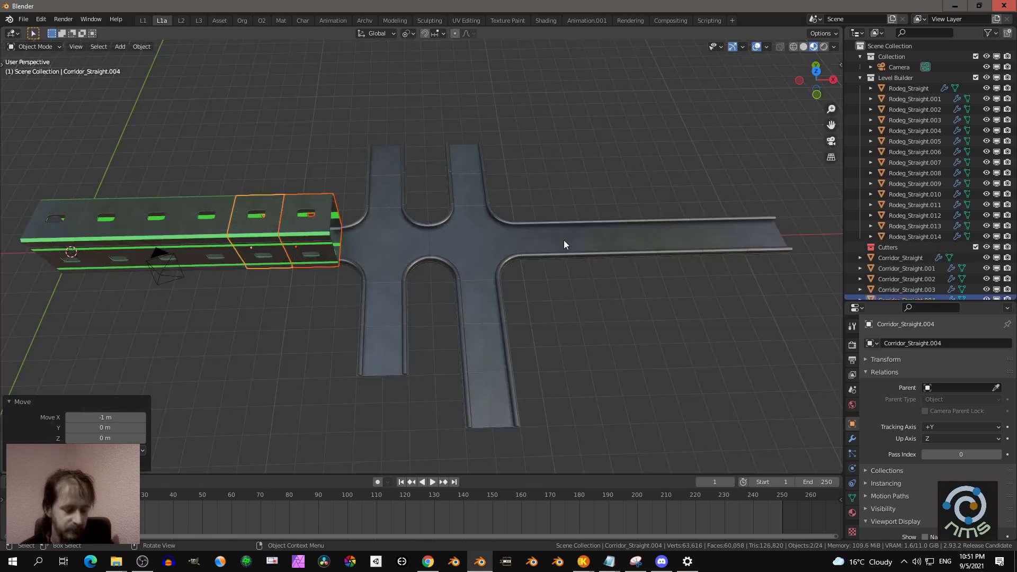
Step: Pick Rodeg_Small from the Rodeg_Pack category and join two curves into a U-turn at the end of the long straight run
key(shift+a)
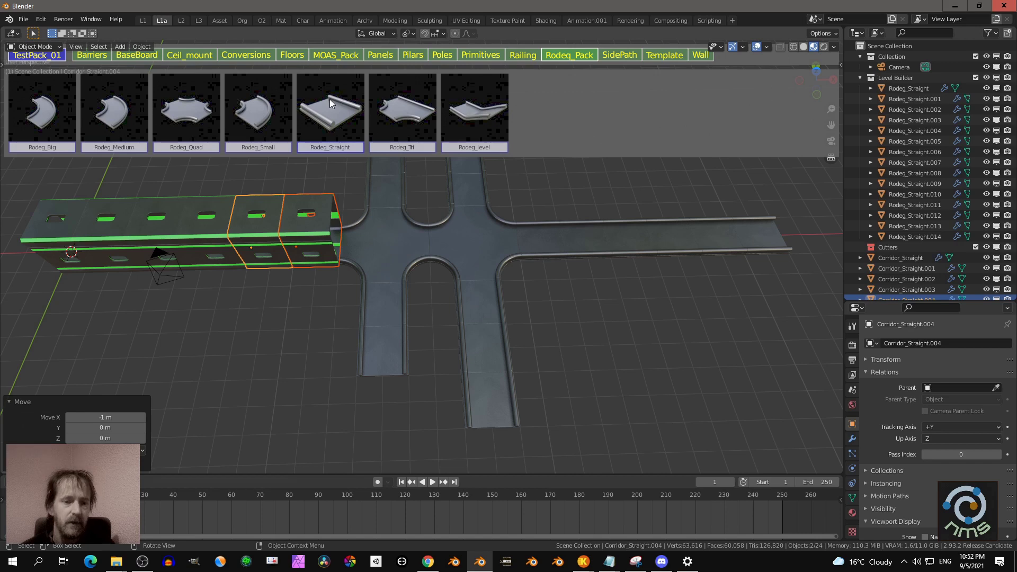
click(256, 117)
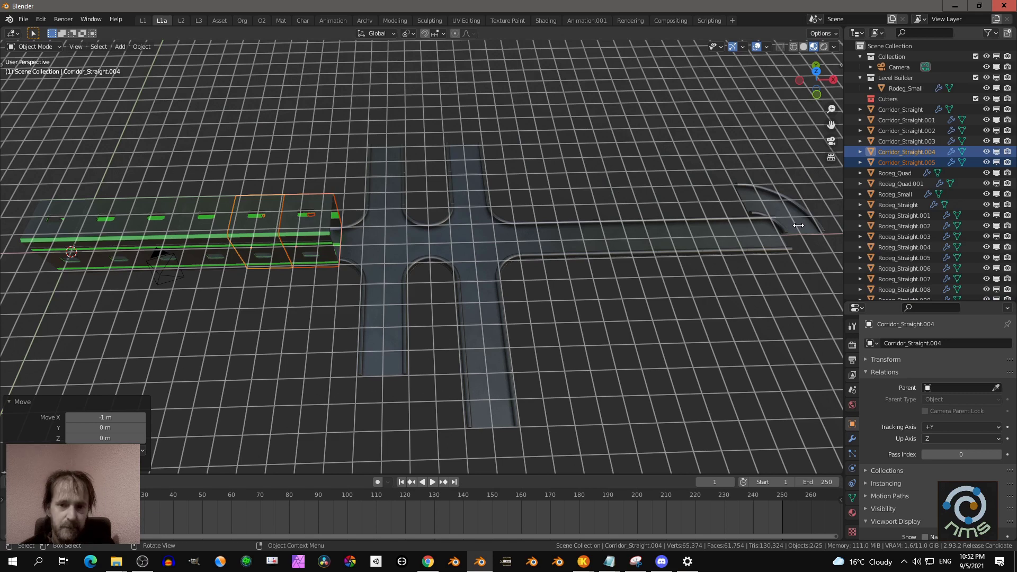
key(alt+z)
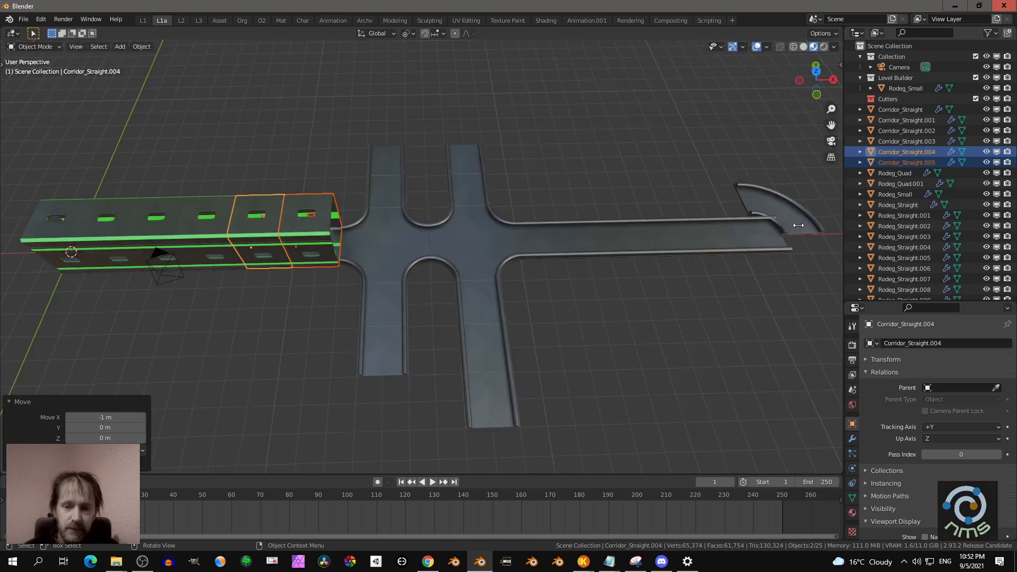
shift+middle_drag(799, 225, 447, 241)
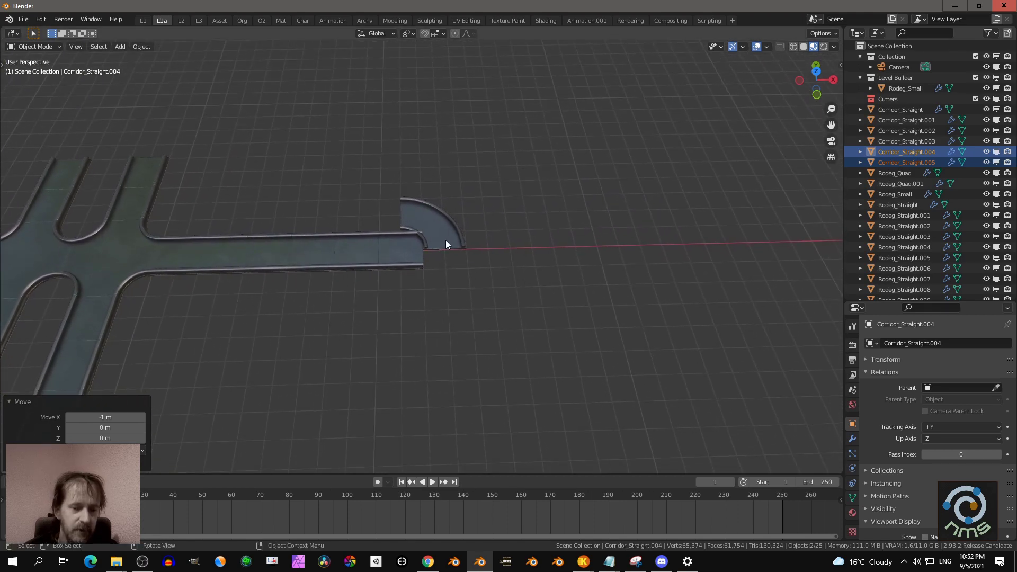
key(alt+z)
key(r)
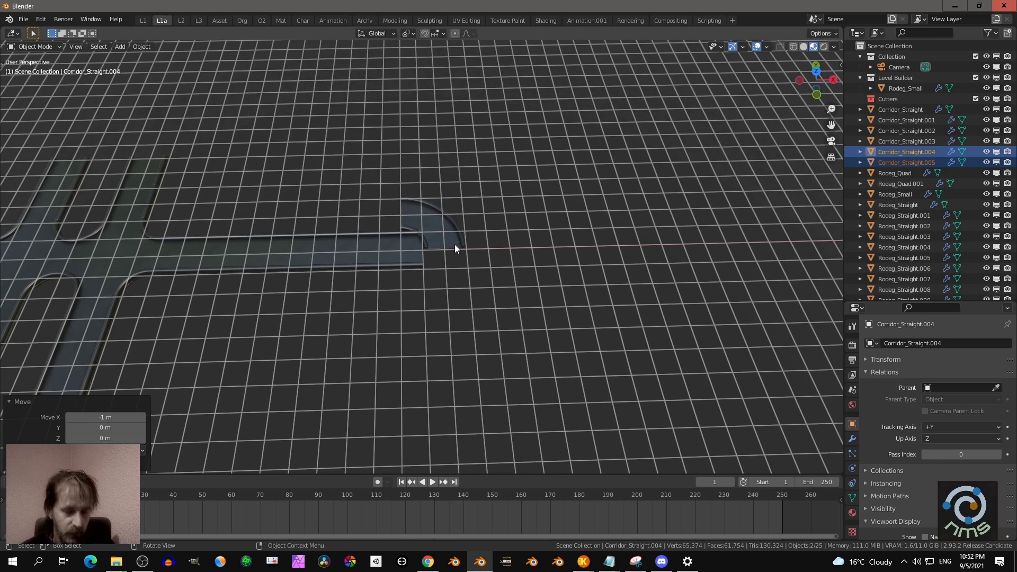
click(424, 252)
key(shift+d)
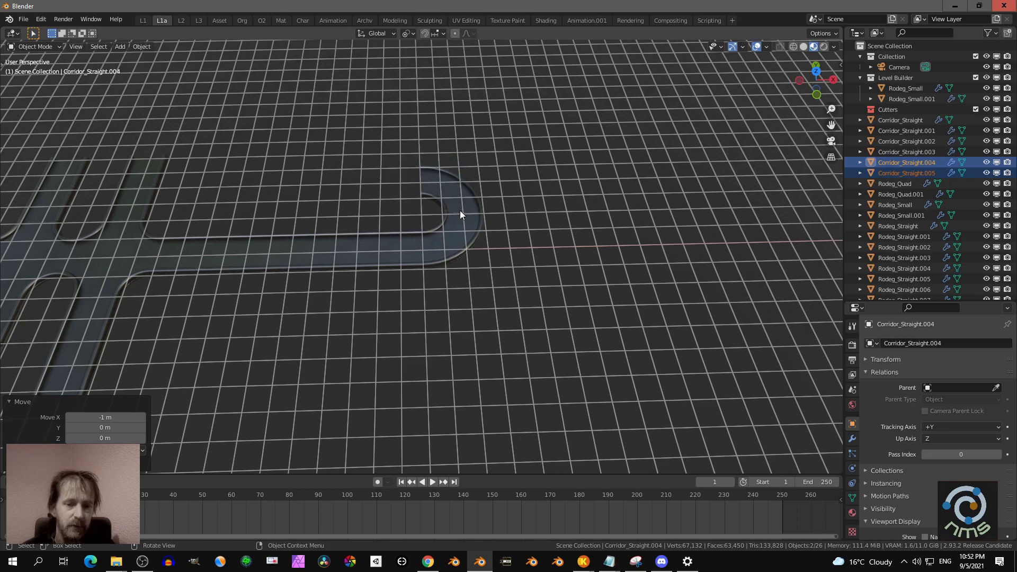
key(shift+d)
key(Escape)
key(ctrl+z)
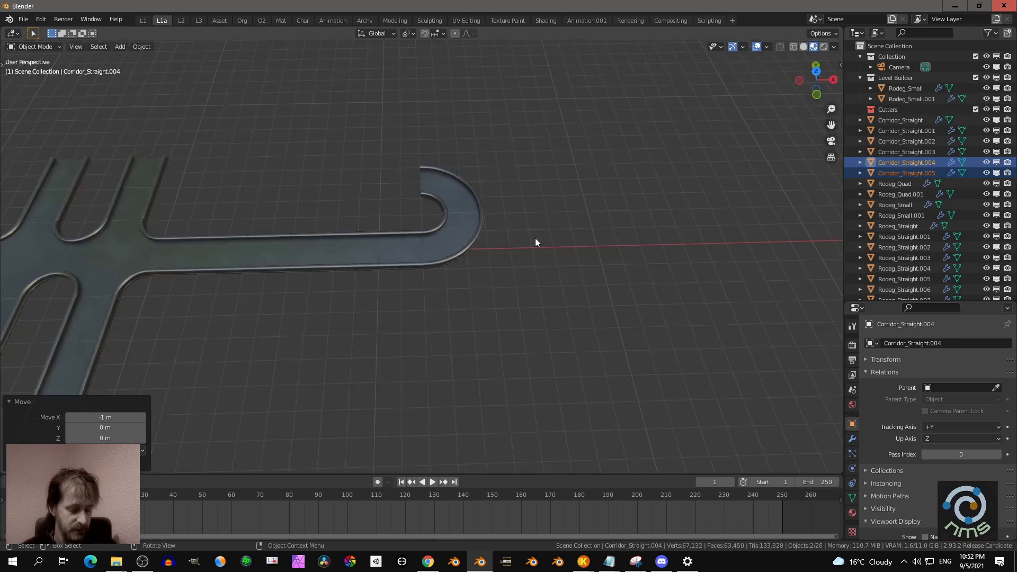
Step: Pick Rodeg_level and attach one piece to the open end of the U-turn and one to each of the two far arms
key(shift+a)
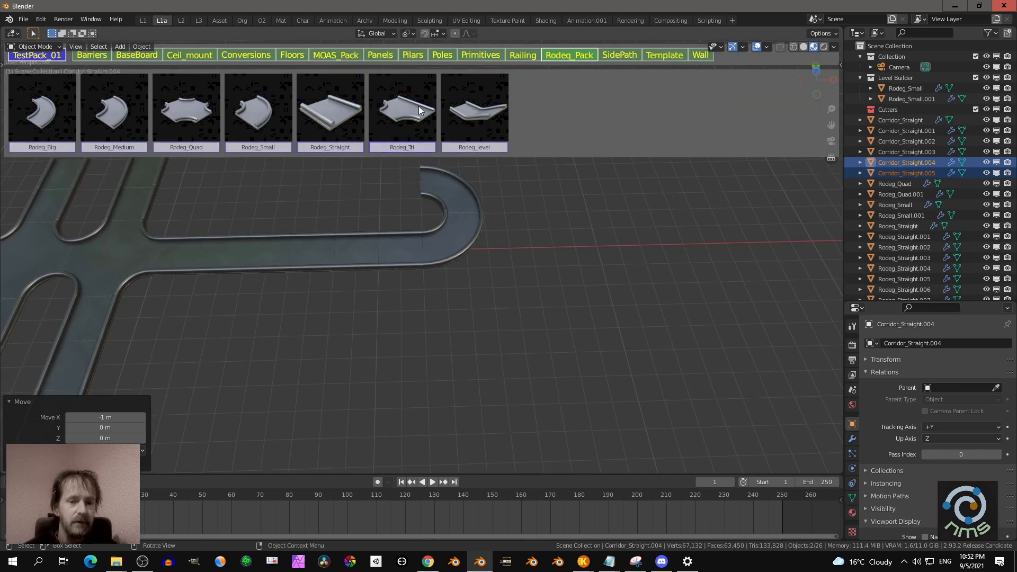
click(468, 116)
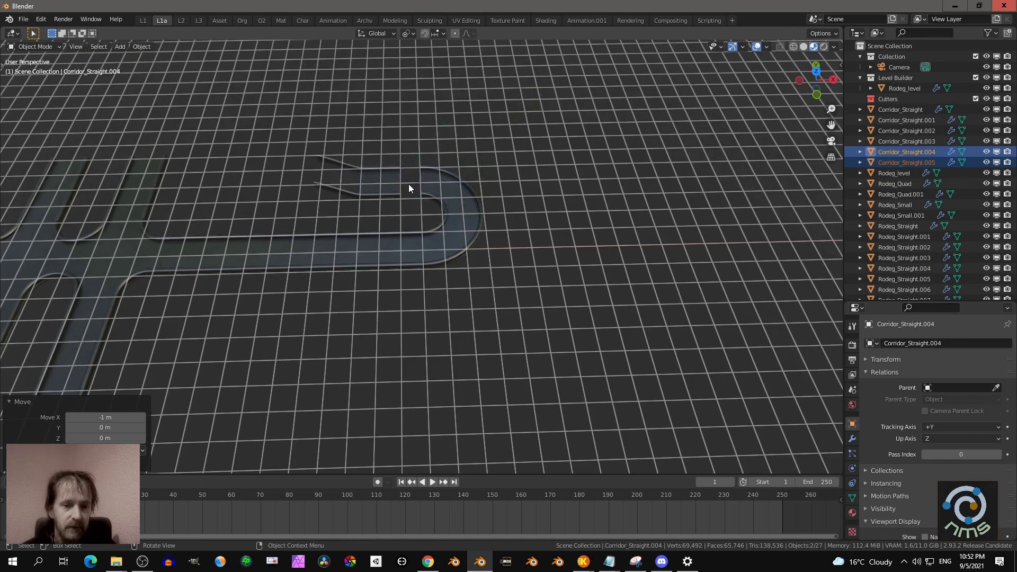
key(shift+d)
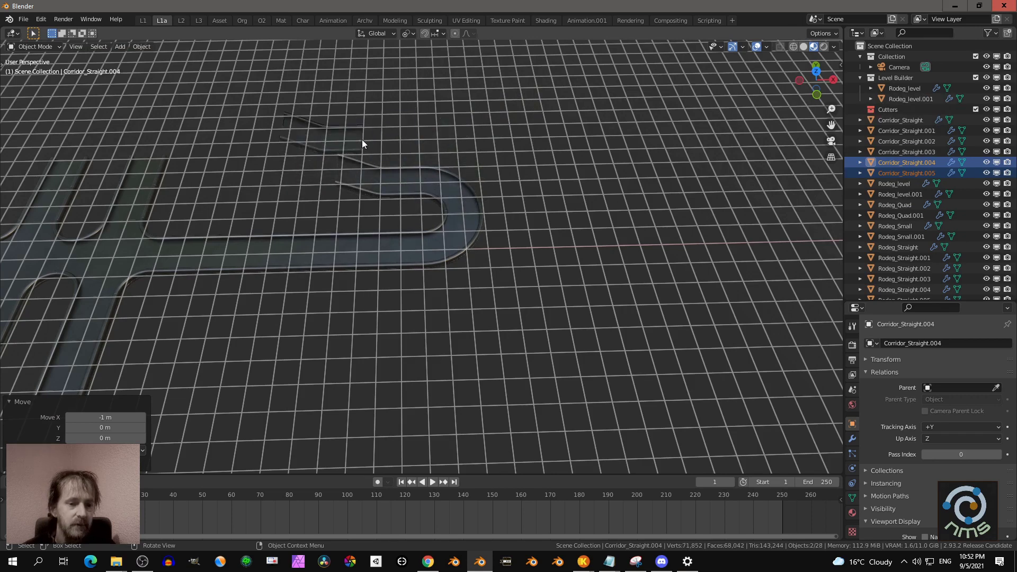
key(r)
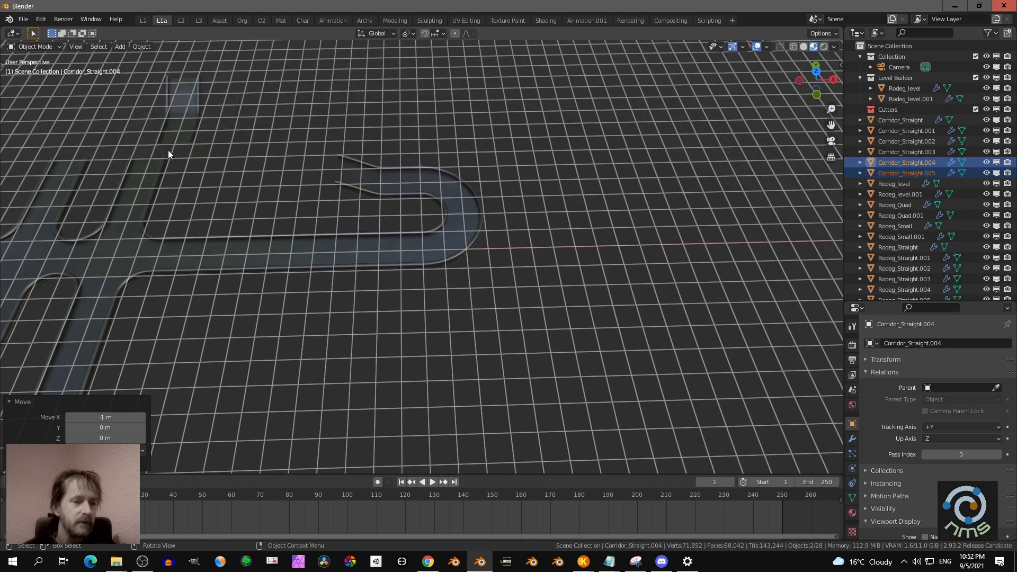
click(150, 156)
key(shift+d)
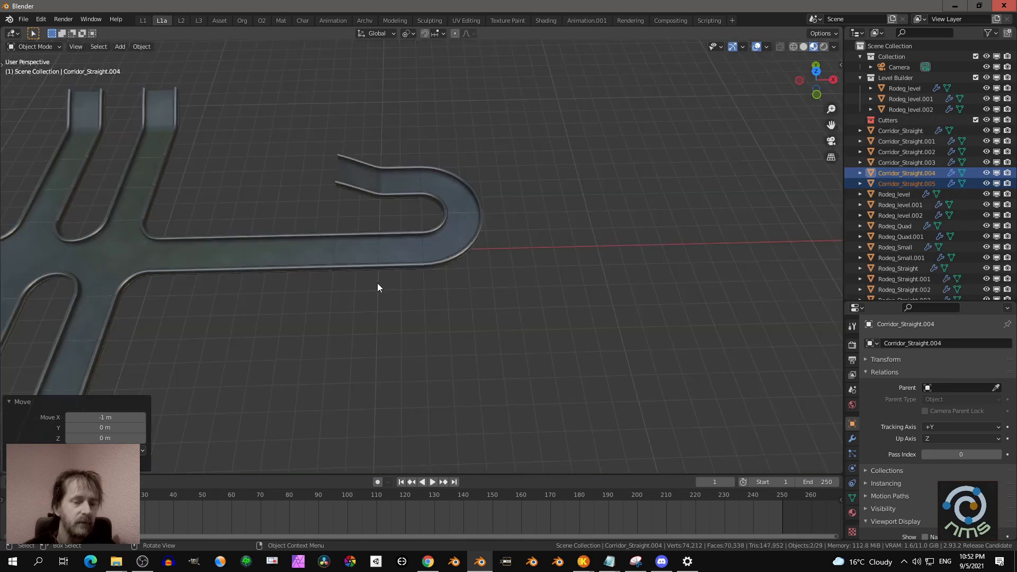
Step: Inspect the assembled layout and try to enter Edit Mode on a Rodeg_Straight piece in the long run near the U-turn
middle_drag(377, 286, 557, 242)
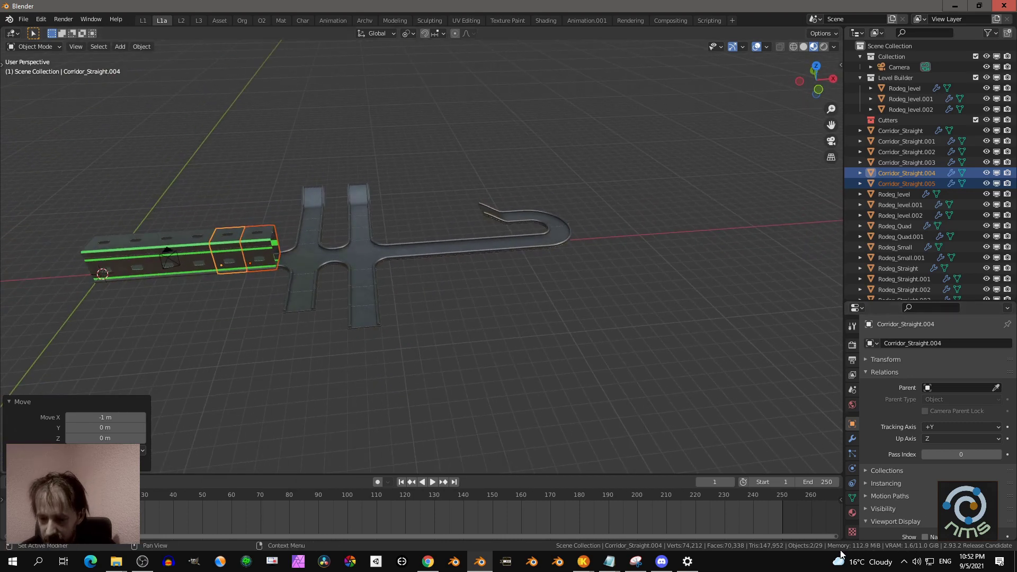
middle_drag(686, 420, 555, 347)
click(667, 307)
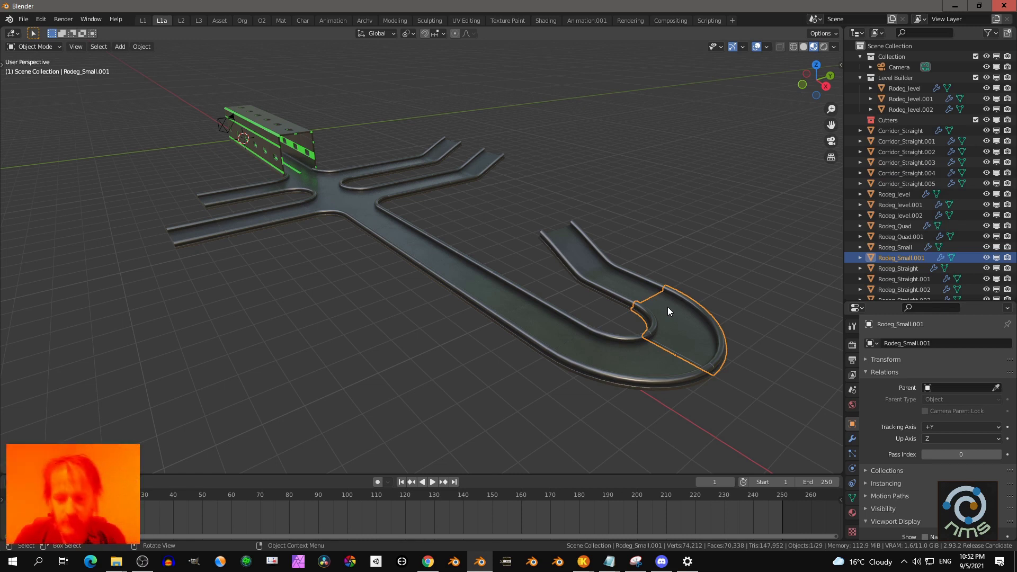
scroll(667, 311, down, 3)
middle_drag(668, 311, 569, 270)
click(565, 247)
key(Tab)
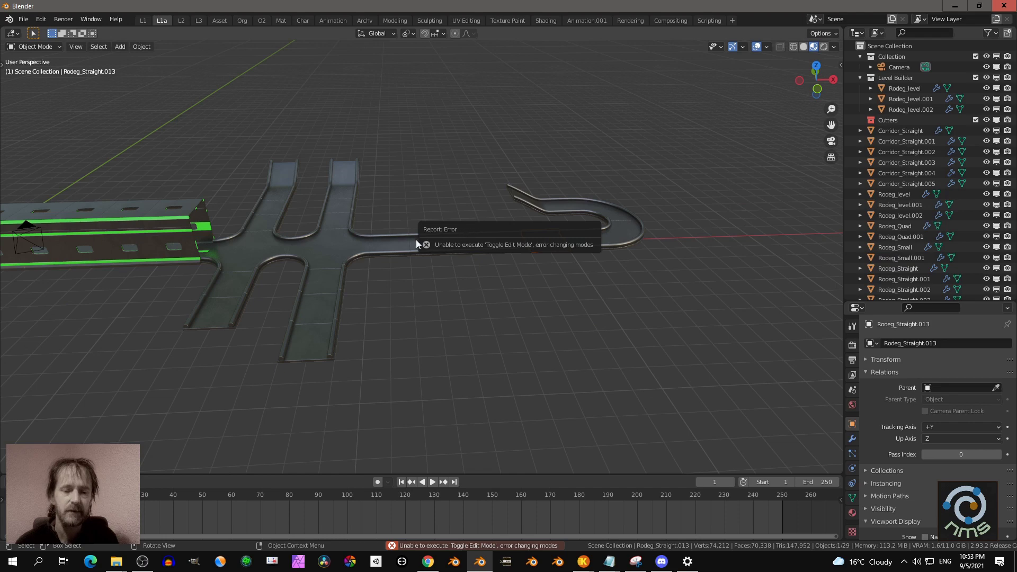
Step: Make the selected Rodeg_Straight piece of the long run local, using the Selected Objects option
middle_drag(399, 241, 490, 299)
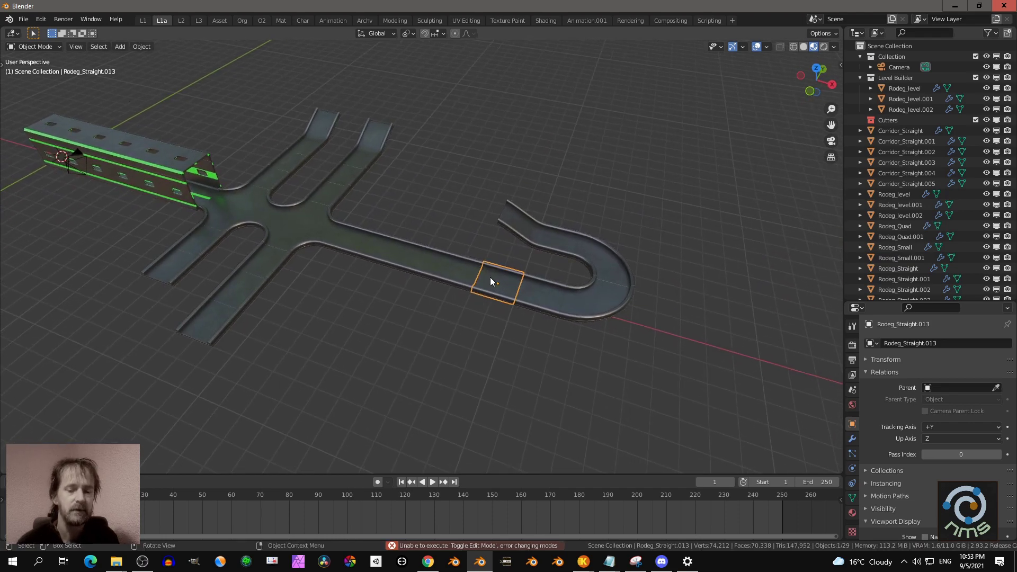
scroll(491, 278, up, 4)
shift+middle_drag(474, 270, 368, 202)
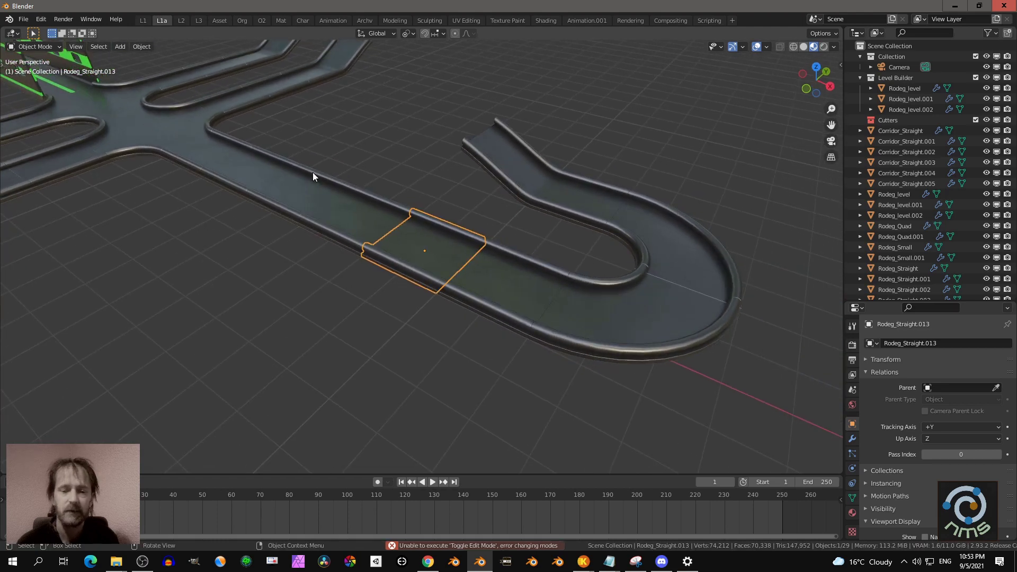
click(140, 46)
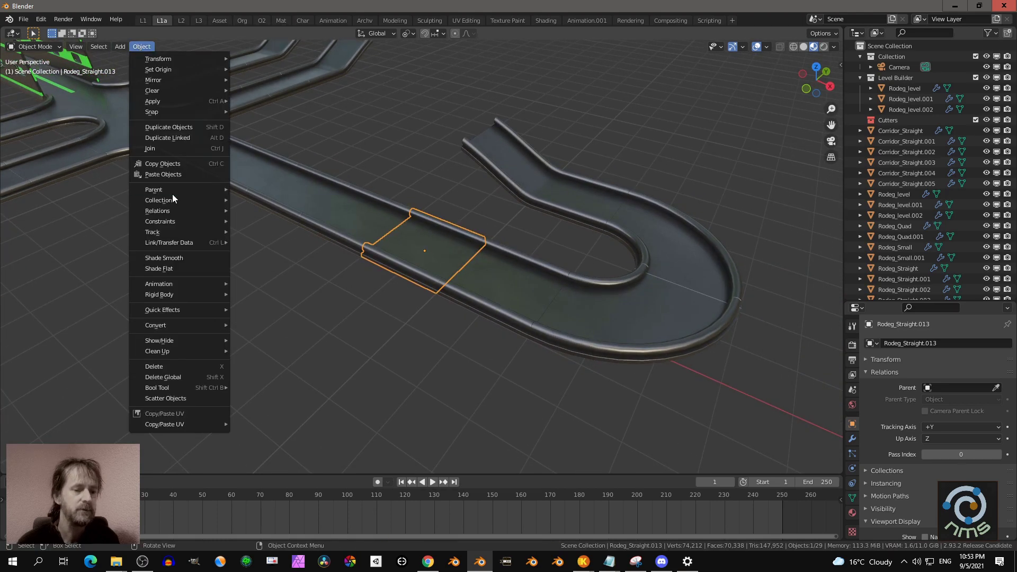
click(170, 162)
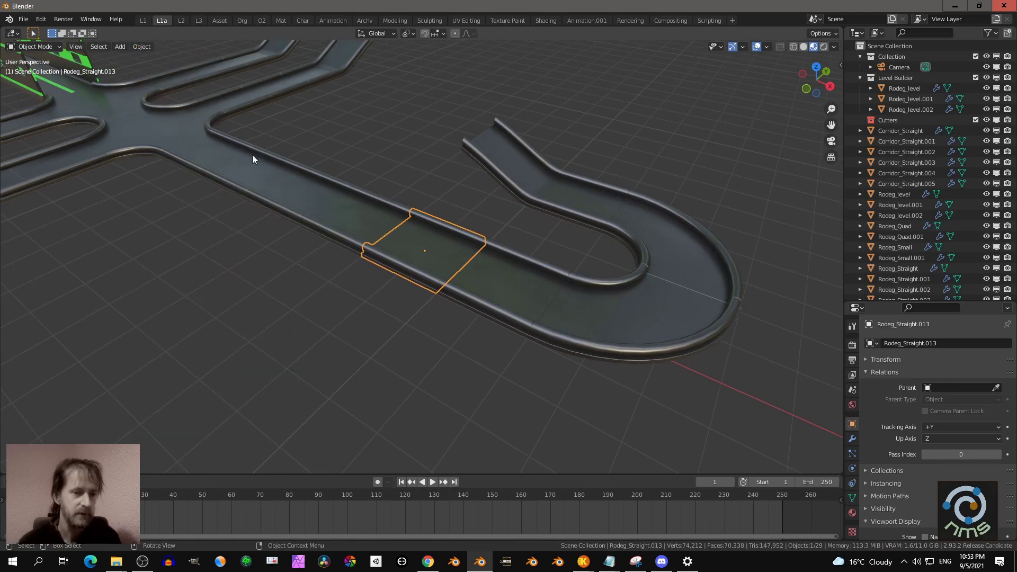
click(142, 46)
key(r)
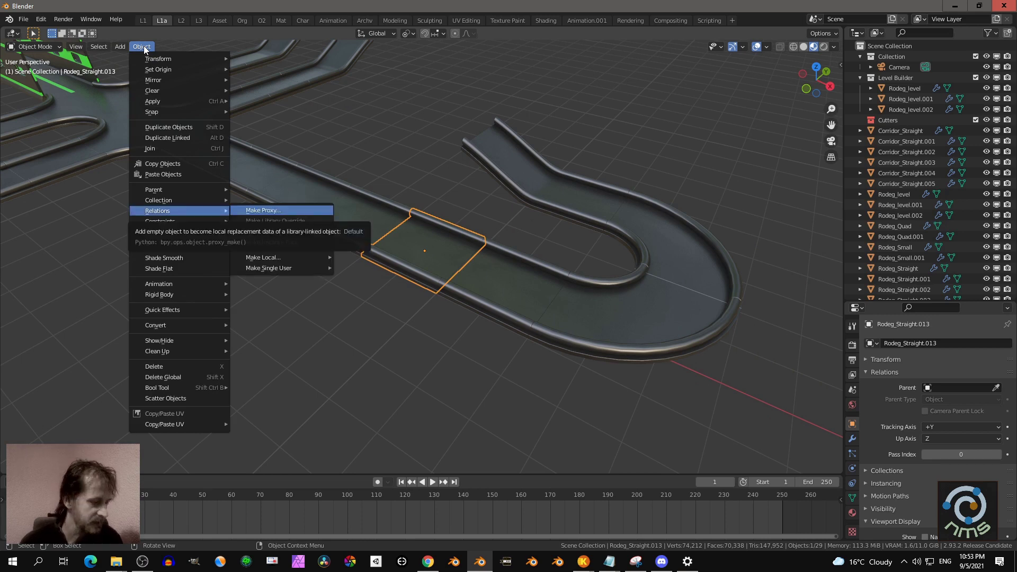
key(l)
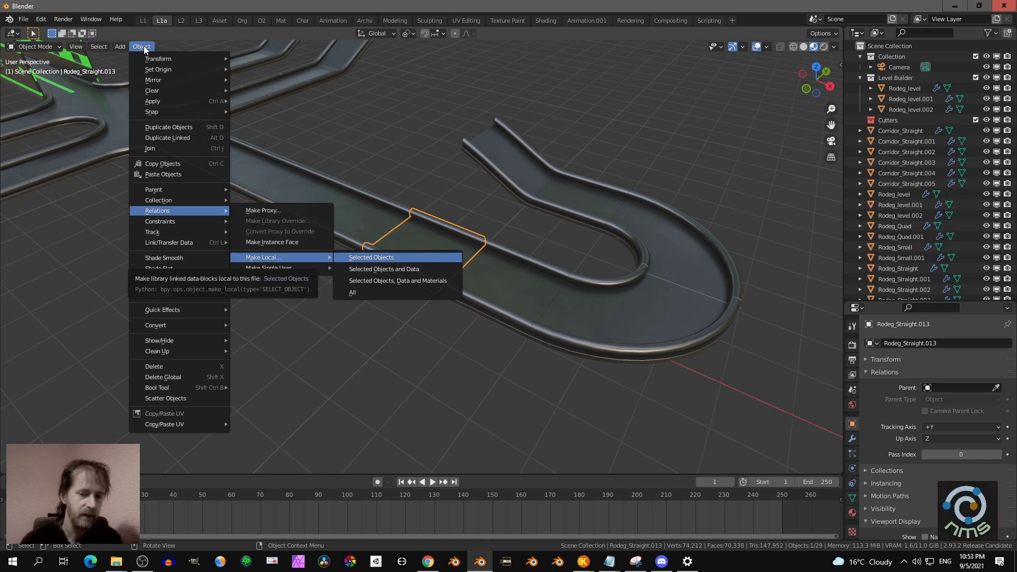
key(Return)
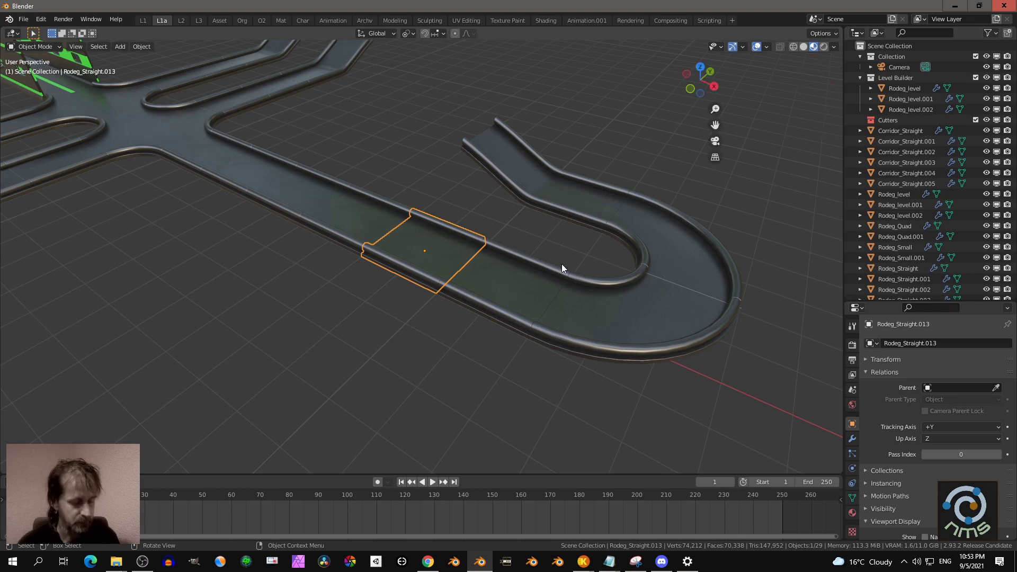
Step: Apply the Marble 05 procedural shader from the Marble category to the selected Rodeg_Straight piece
key(n)
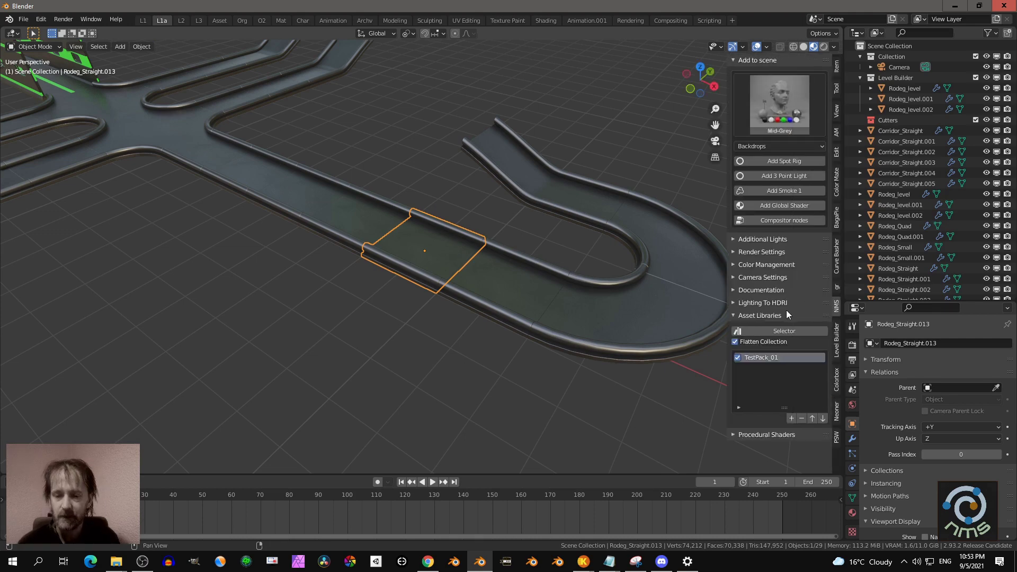
click(774, 435)
scroll(780, 429, down, 3)
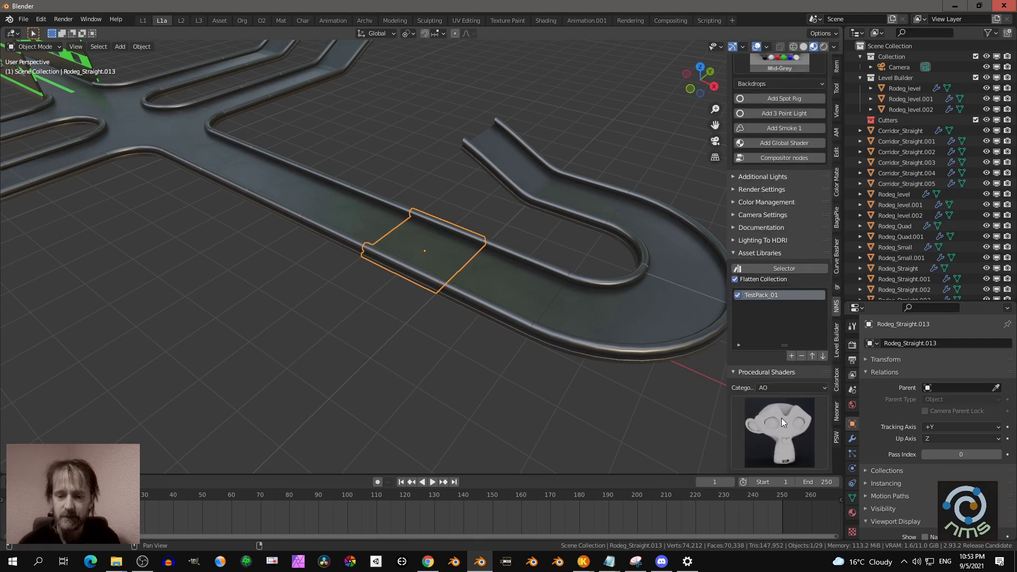
click(777, 386)
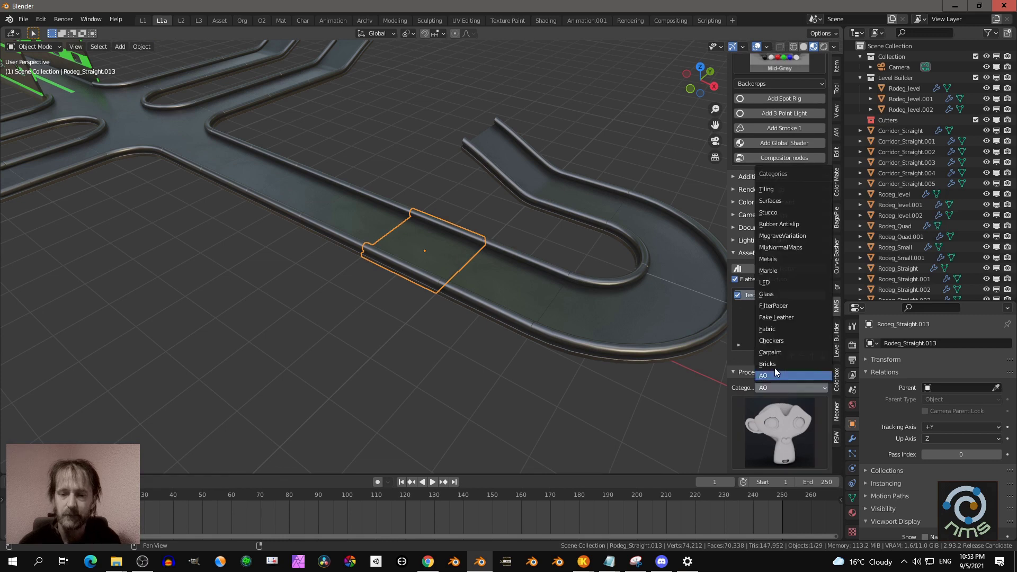
click(781, 271)
click(788, 431)
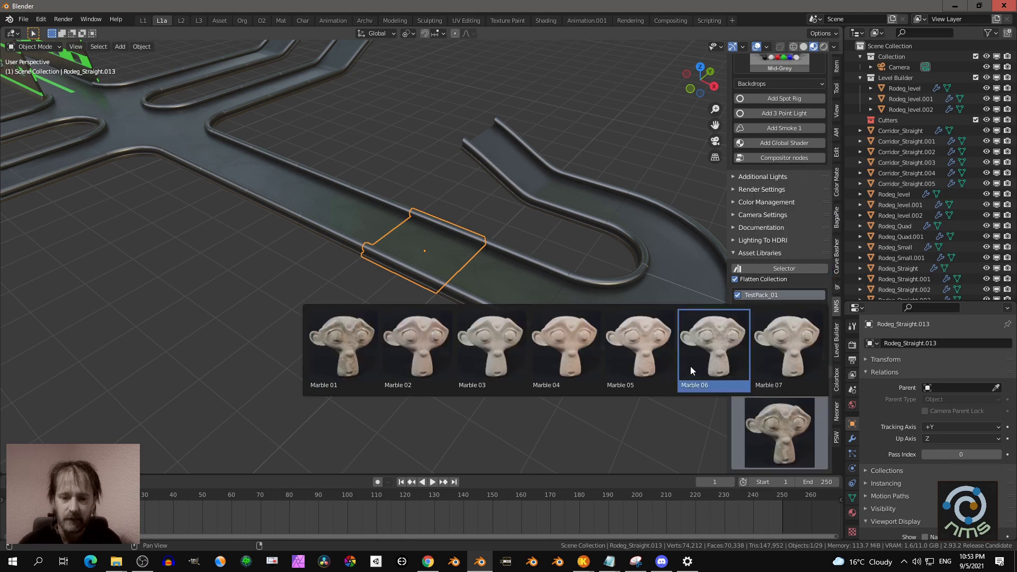
click(649, 338)
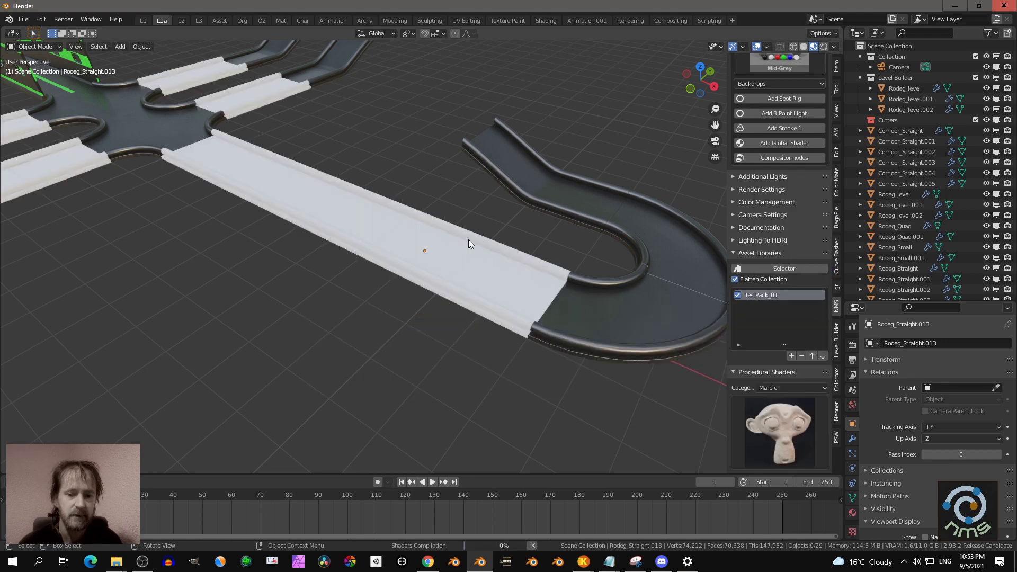
scroll(415, 217, down, 3)
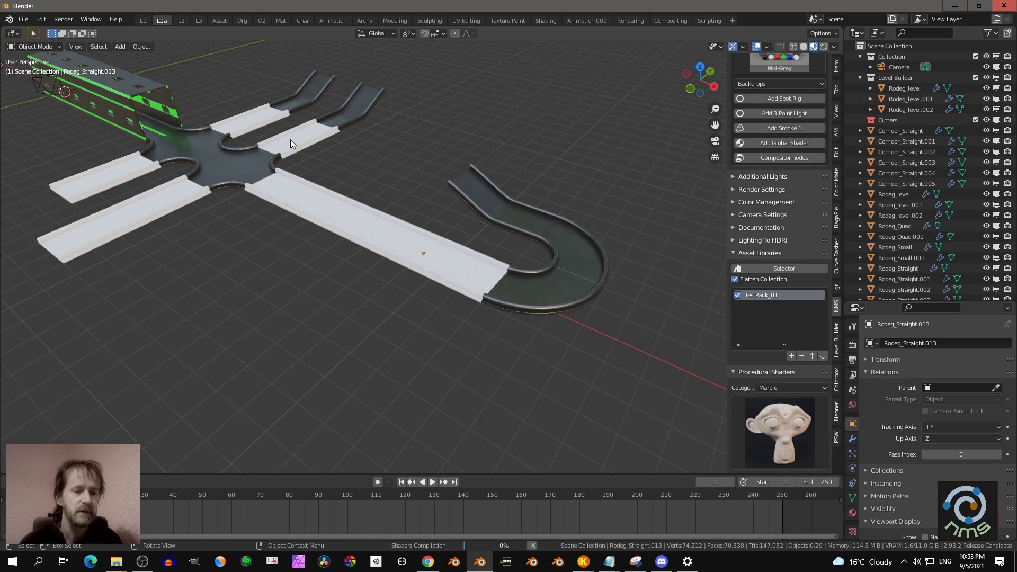
Step: Select the second Rodeg_Straight piece from the U-turn in the long run and make it local together with its mesh data
middle_drag(503, 337, 546, 376)
scroll(478, 339, up, 2)
scroll(546, 376, up, 2)
click(481, 309)
shift+middle_drag(480, 306, 456, 288)
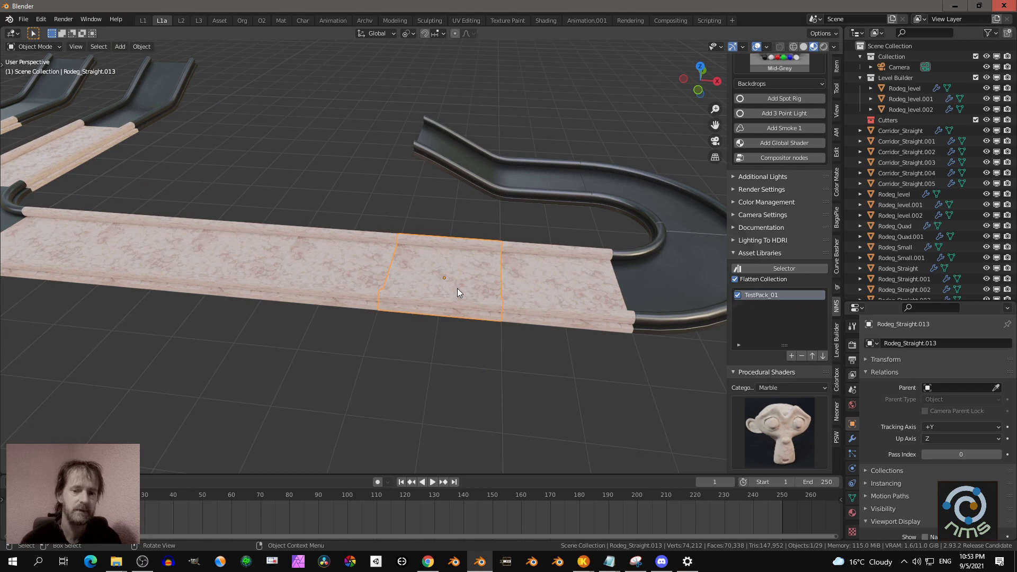
click(142, 46)
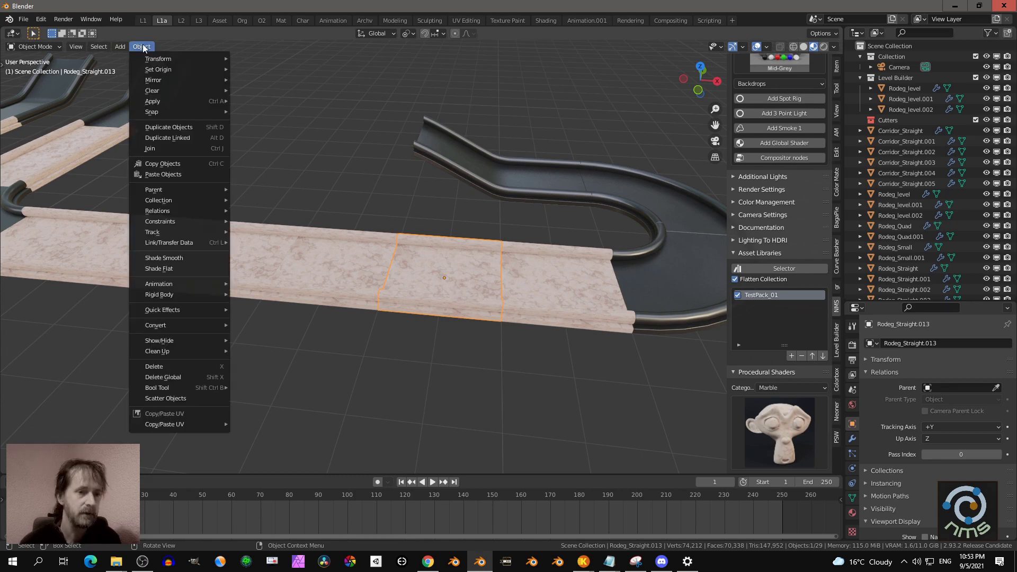
key(r)
key(Down)
key(Down)
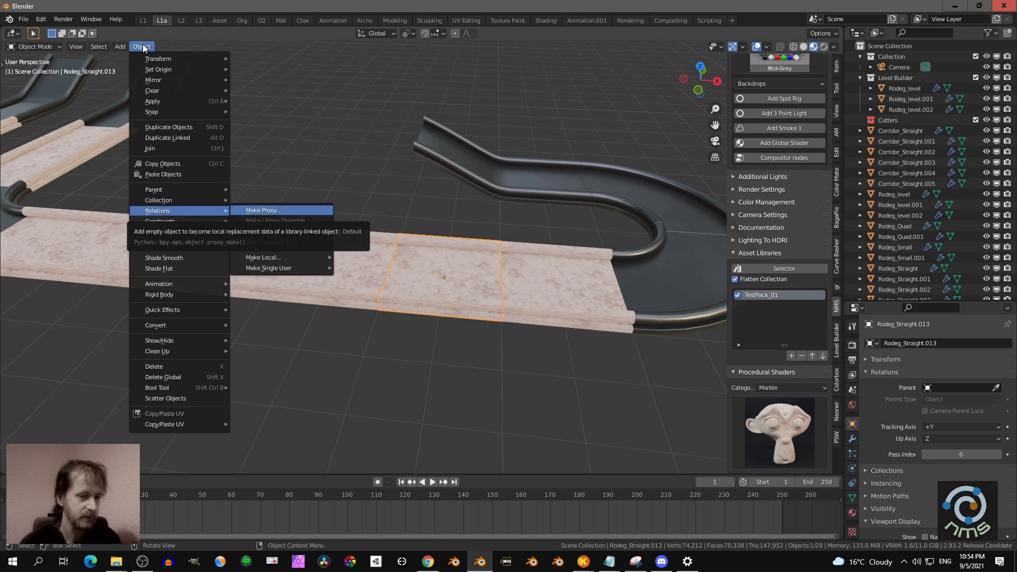
key(Right)
key(Return)
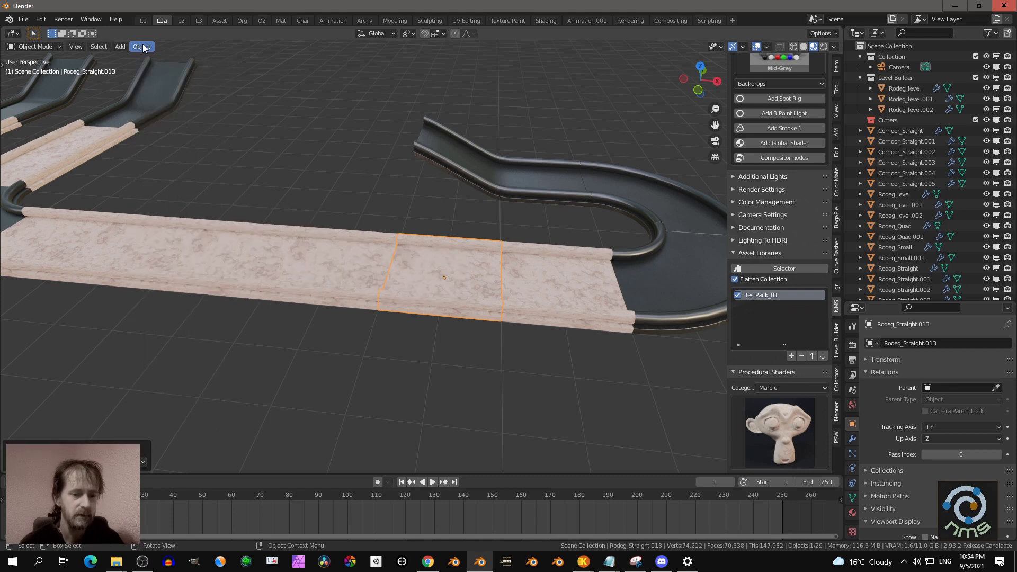
Step: Try moving an edge of the selected Rodeg_Straight piece in Edit Mode, cancel the move and return to Object Mode
key(Tab)
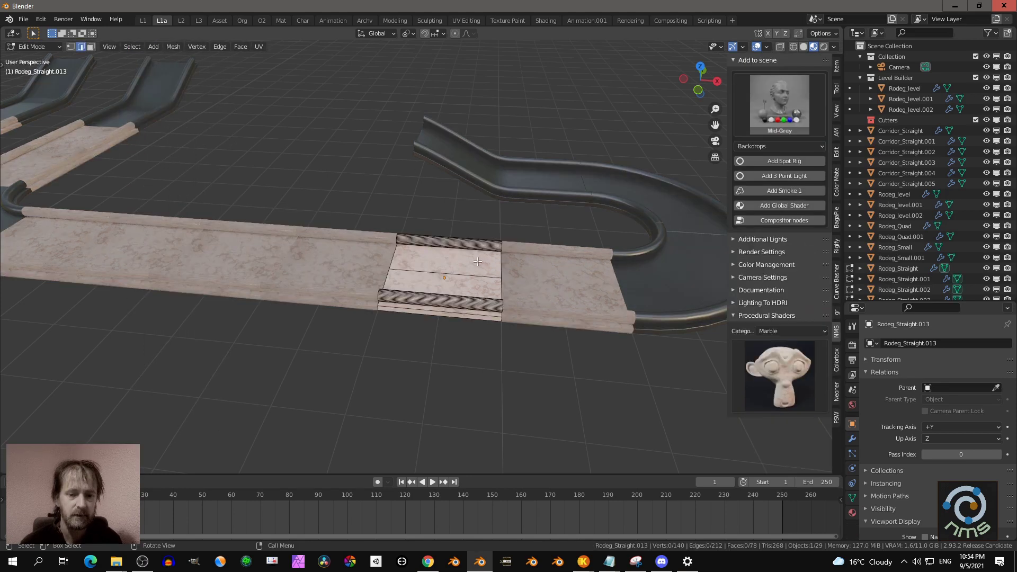
key(KP_Decimal)
click(448, 284)
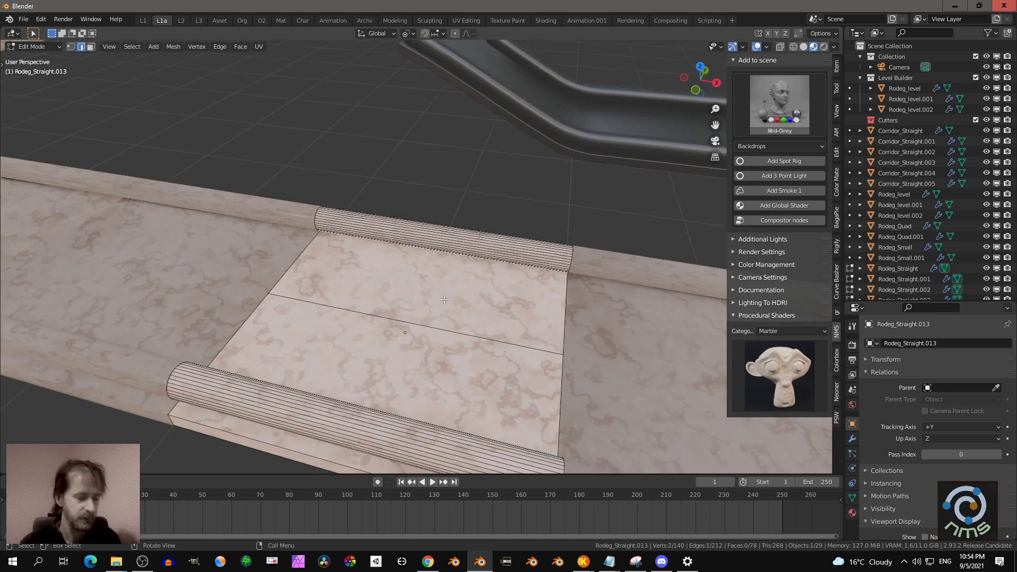
key(g)
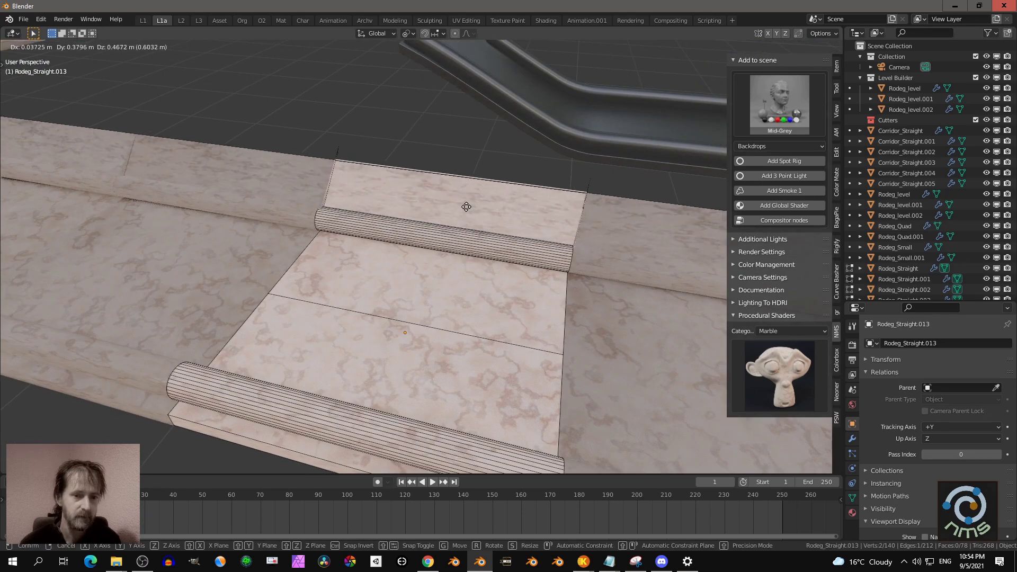
right_click(473, 251)
scroll(473, 251, down, 6)
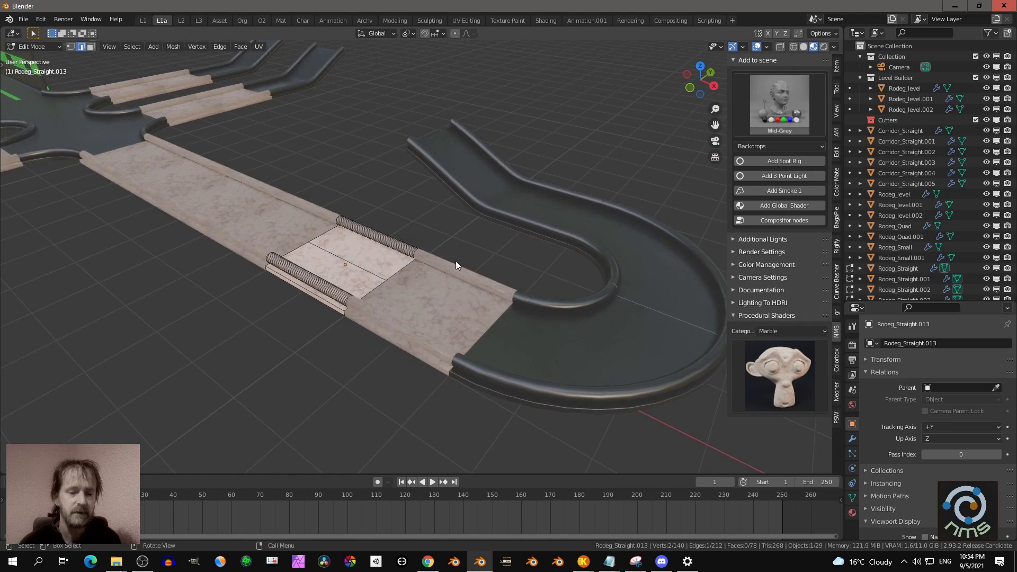
key(Tab)
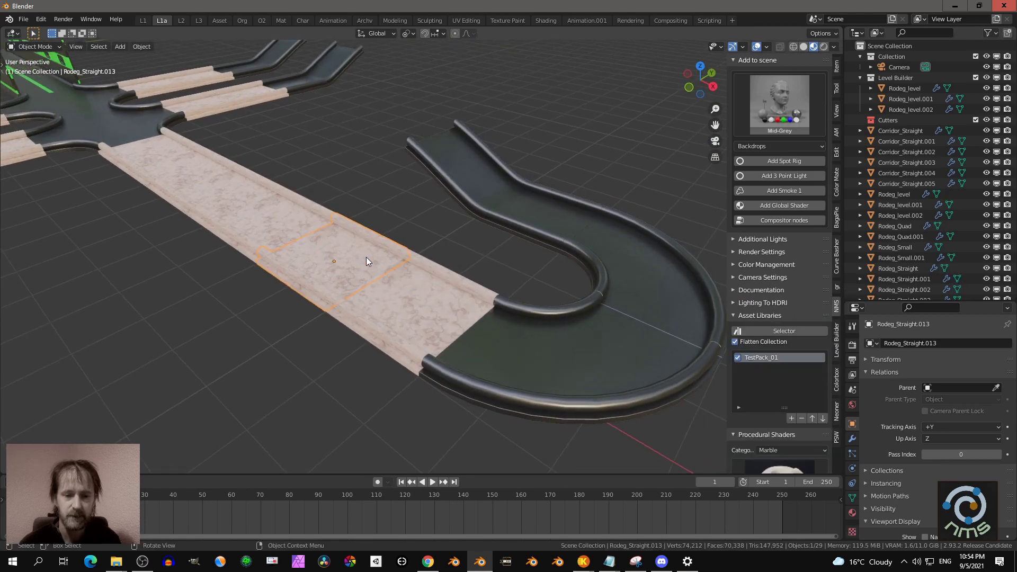
Step: Make the mesh data of the selected Rodeg_Straight piece single-user so it is independent of the other pieces
click(853, 498)
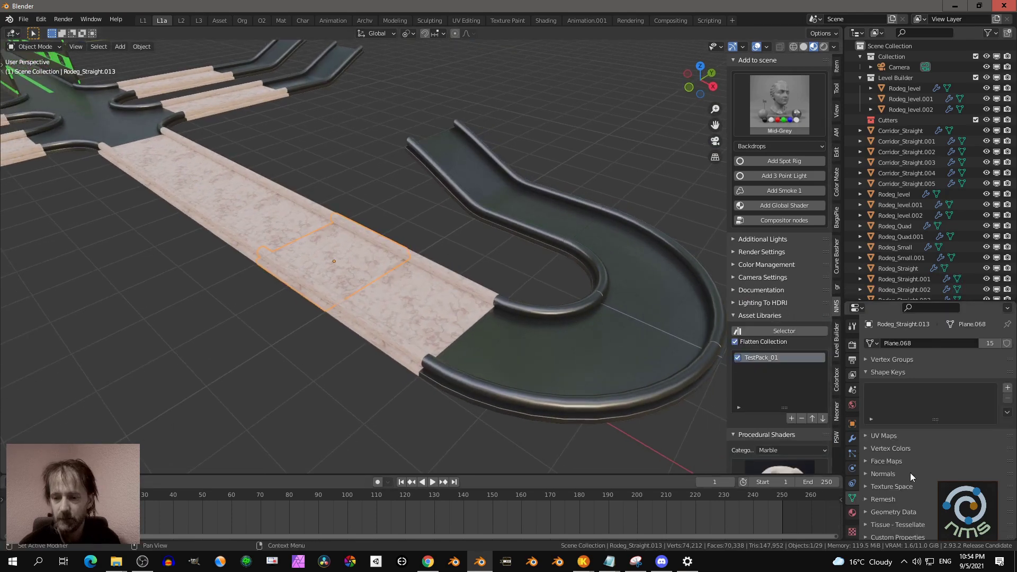
scroll(873, 506, down, 1)
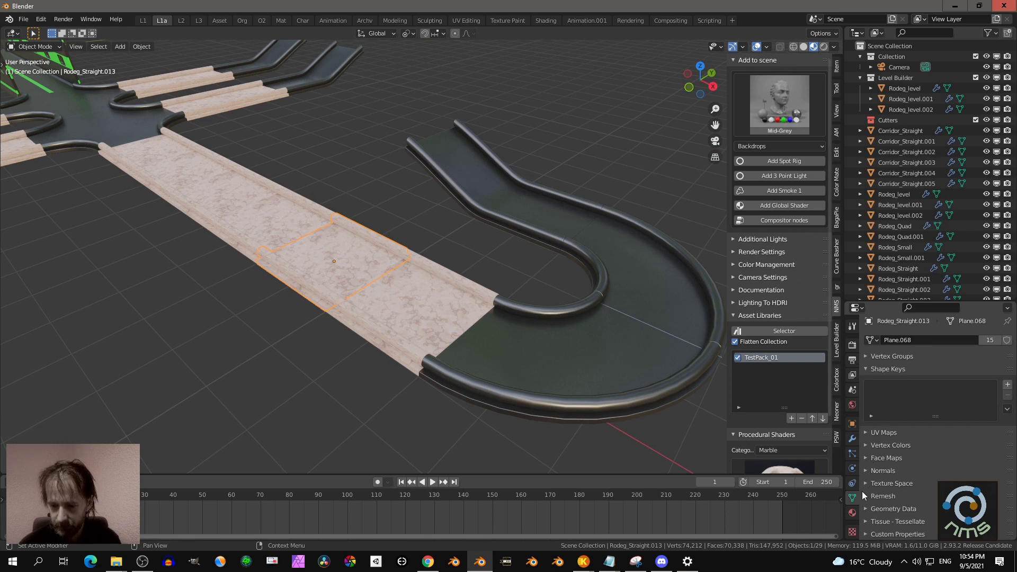
click(987, 343)
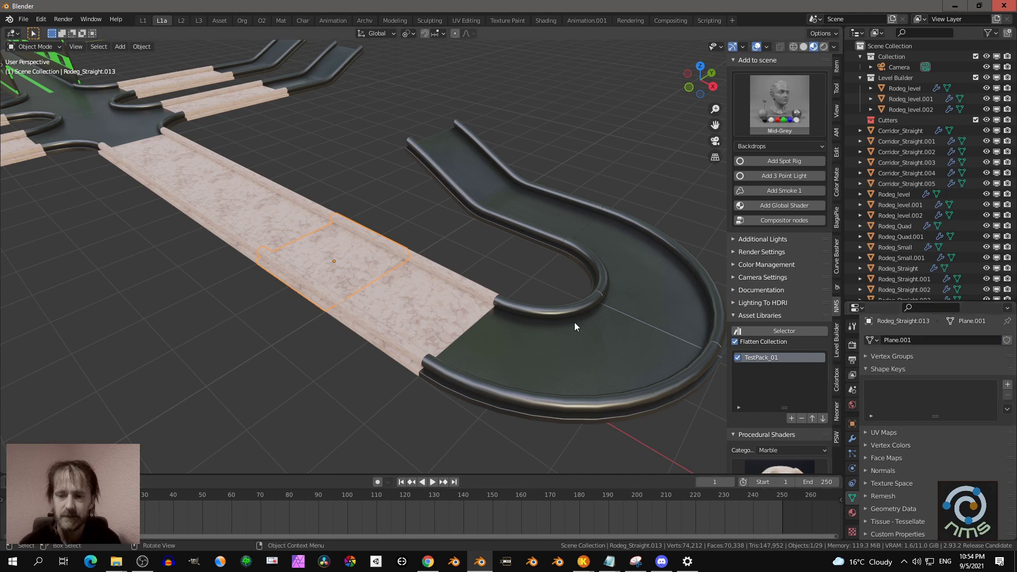
Step: In Edit Mode, inset the far floor face of the selected Rodeg_Straight piece by about 0.169 m
key(Tab)
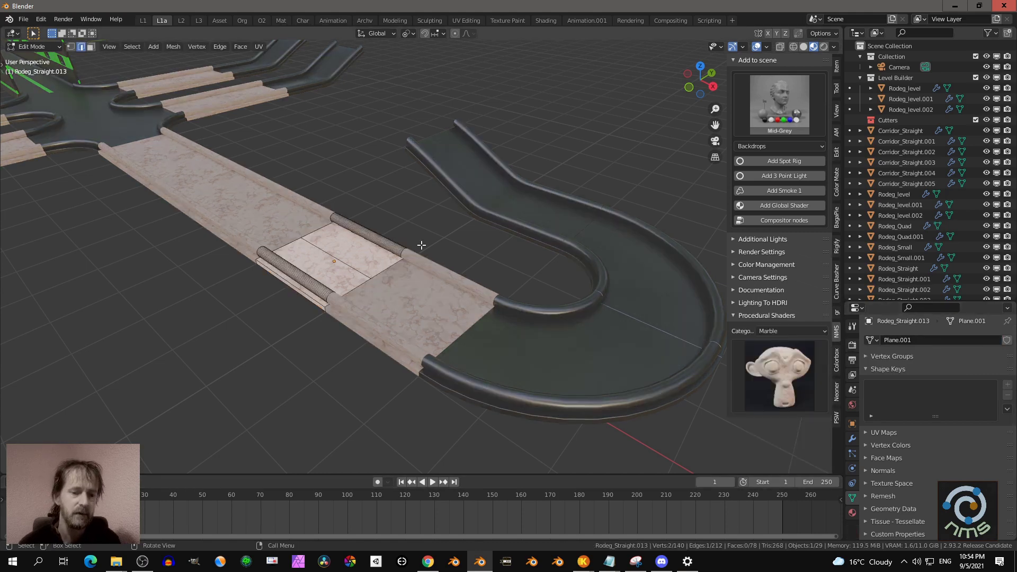
key(3)
click(362, 253)
key(i)
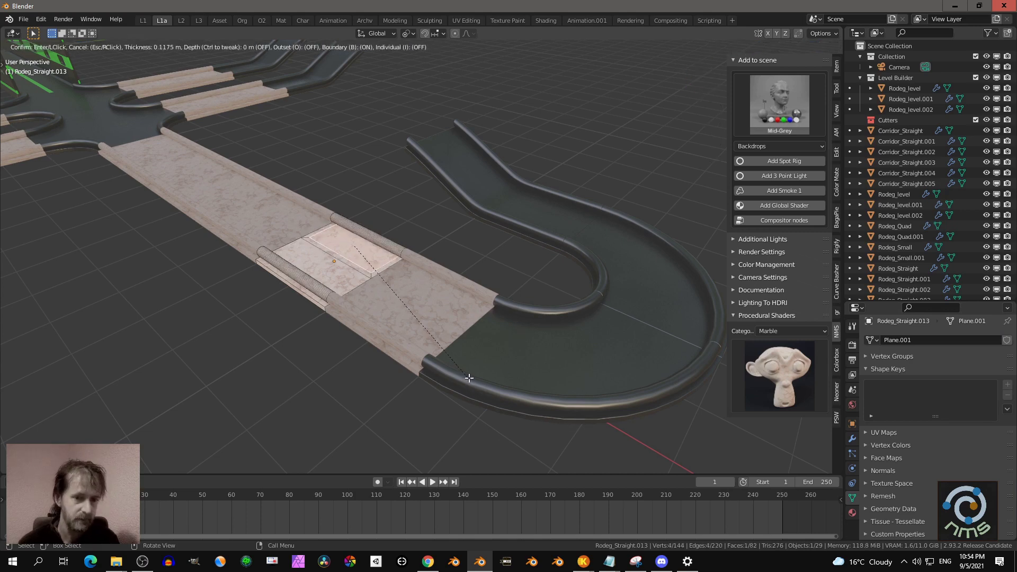
click(468, 376)
Step: Extrude the inset floor face upward into a raised block, return to Object Mode and deselect everything
key(e)
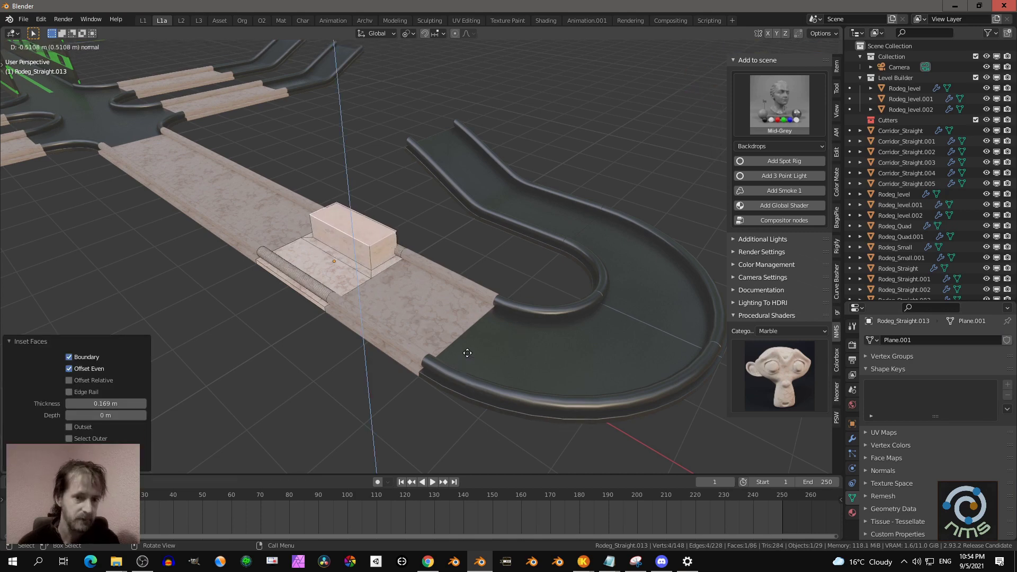
click(465, 344)
key(Tab)
key(alt+a)
middle_drag(364, 331, 508, 269)
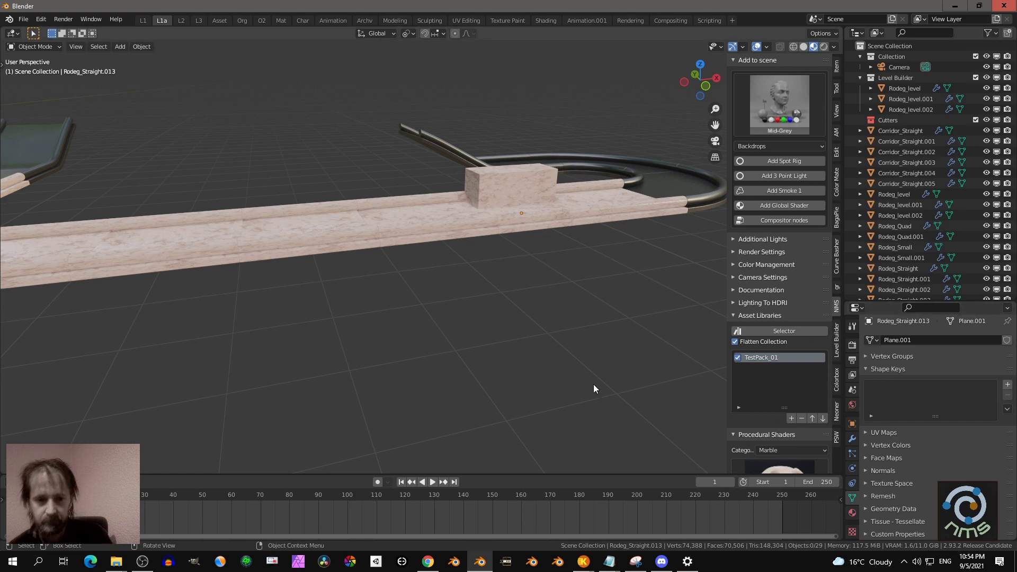
scroll(526, 331, down, 4)
middle_drag(527, 331, 508, 343)
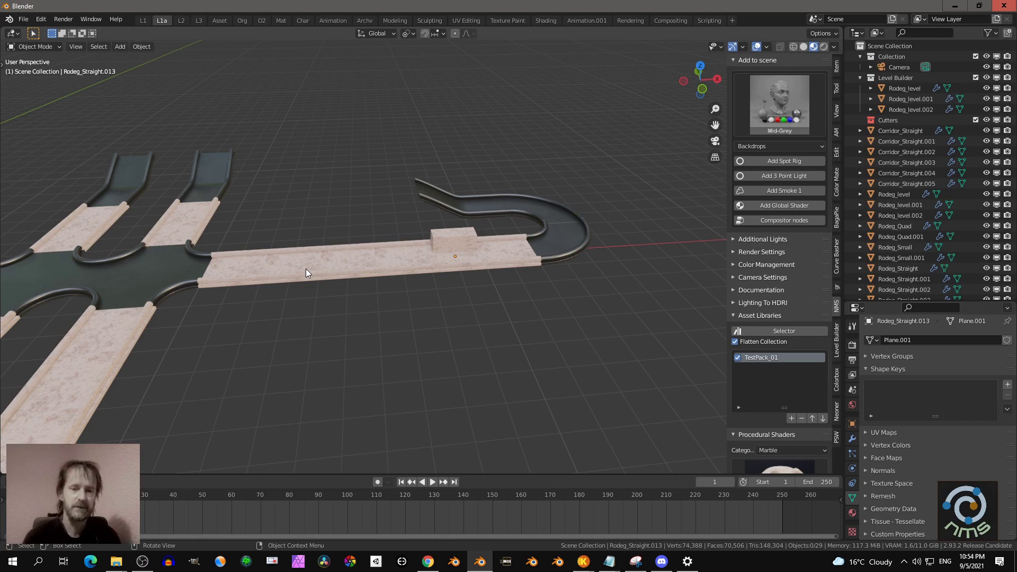
middle_drag(311, 265, 444, 304)
scroll(337, 318, down, 2)
scroll(434, 312, down, 2)
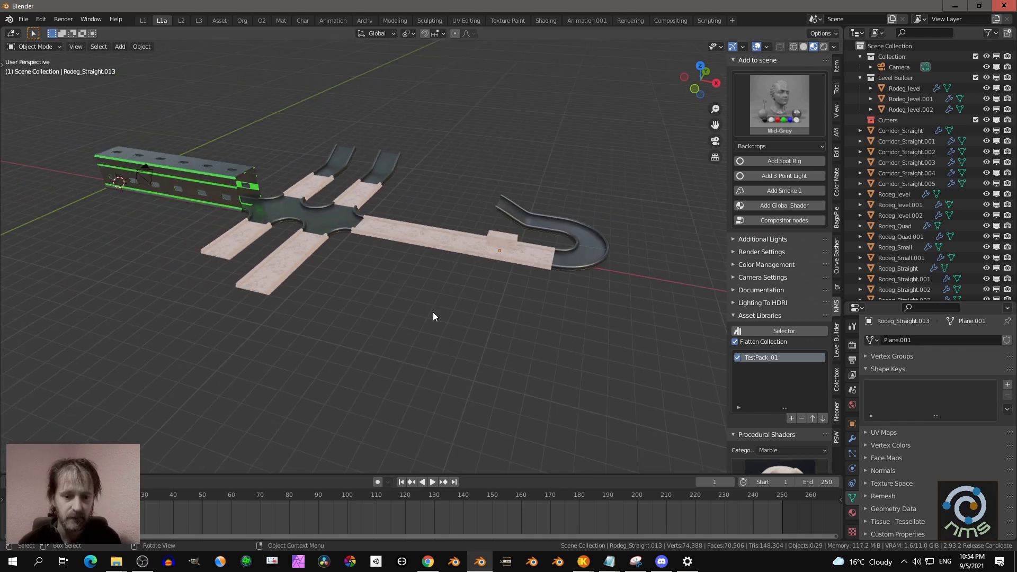
Step: Switch to Discord and enlarge the two New Media Supply renders in the twitter-feed channel to examine their detail
click(661, 561)
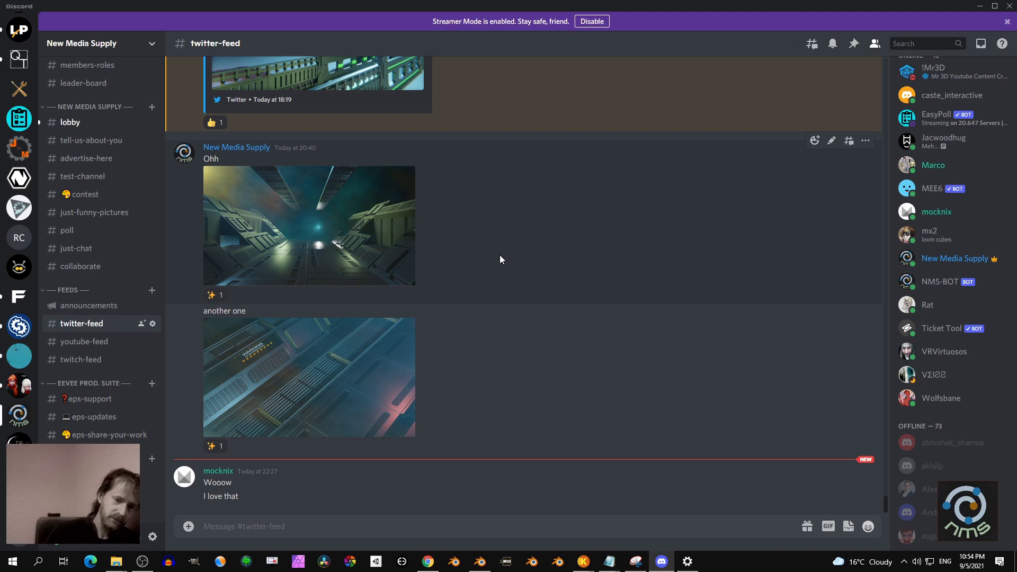
click(347, 255)
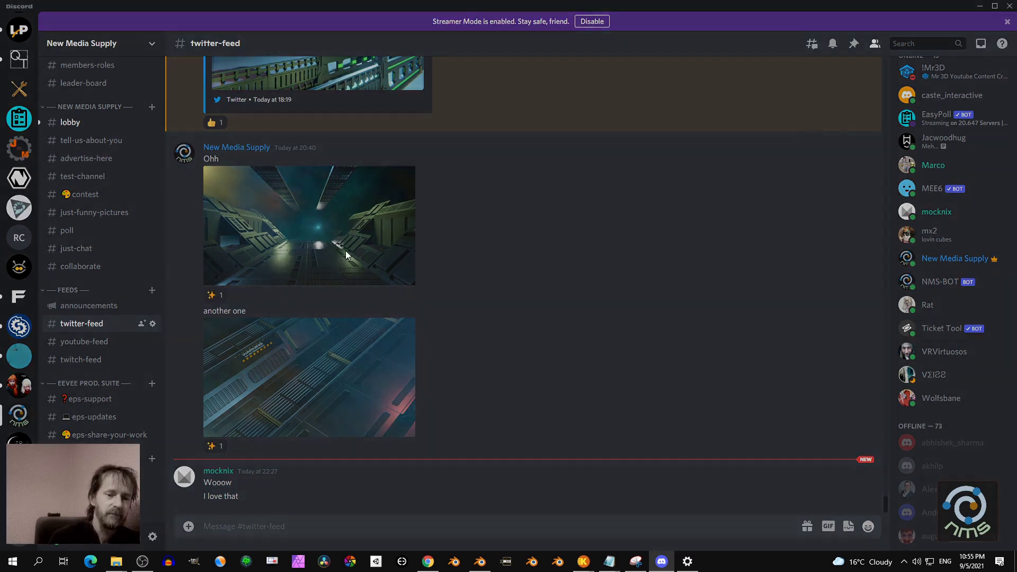
click(694, 509)
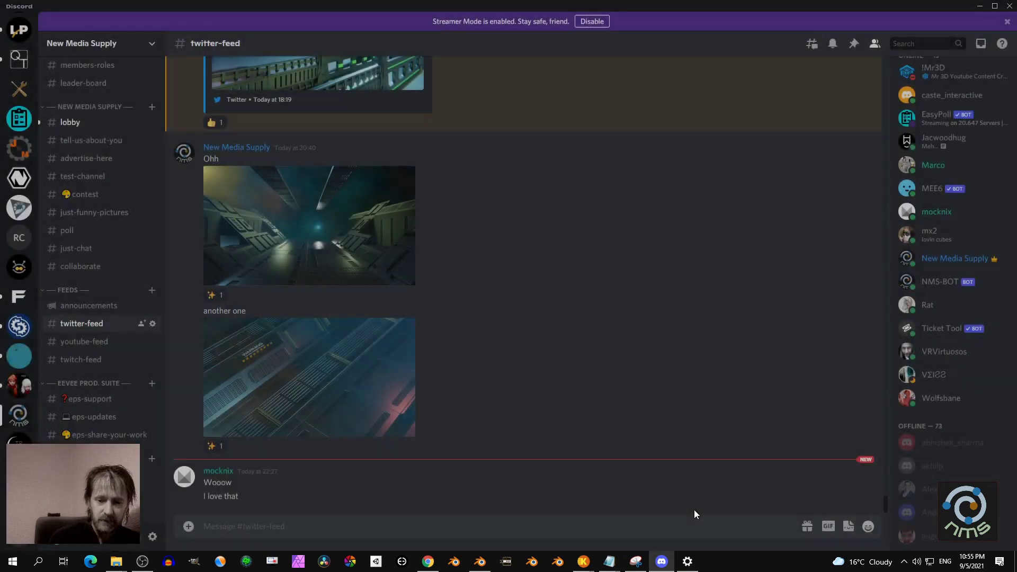
click(310, 377)
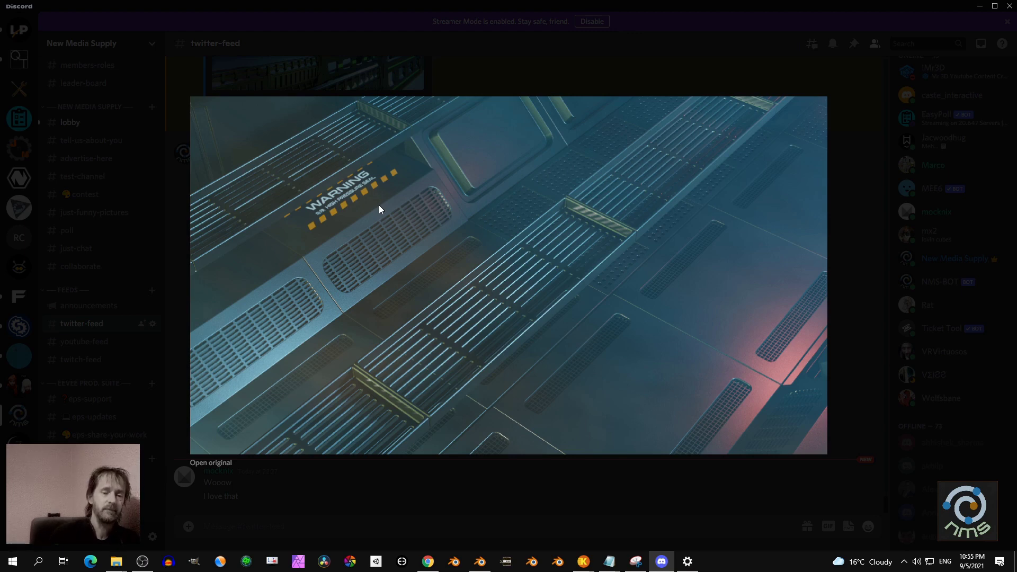
click(607, 470)
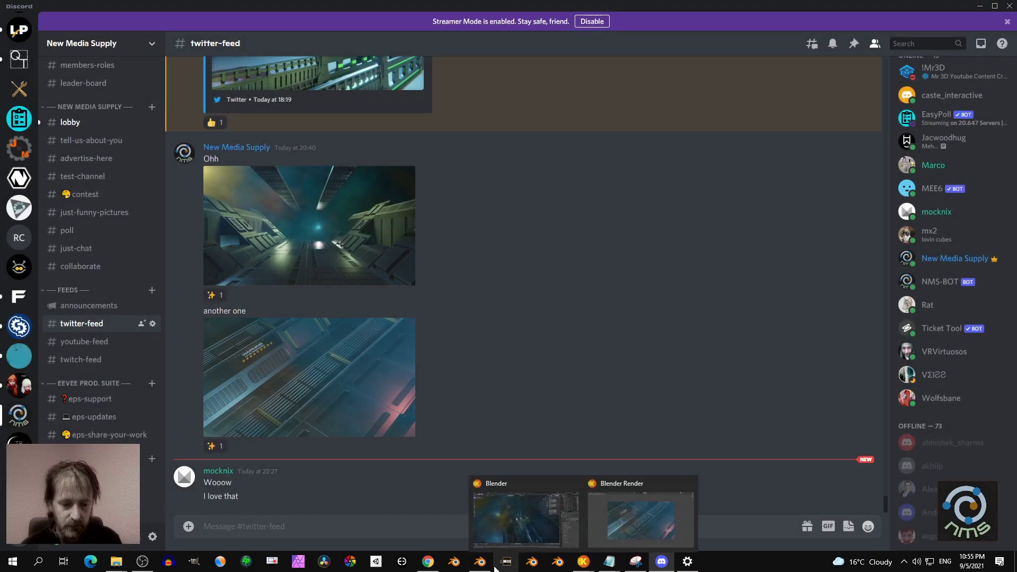
Step: Switch back to Blender and snap the 3D cursor to the Rodeg_level piece on the arm nearest the long run
click(524, 509)
scroll(397, 327, up, 8)
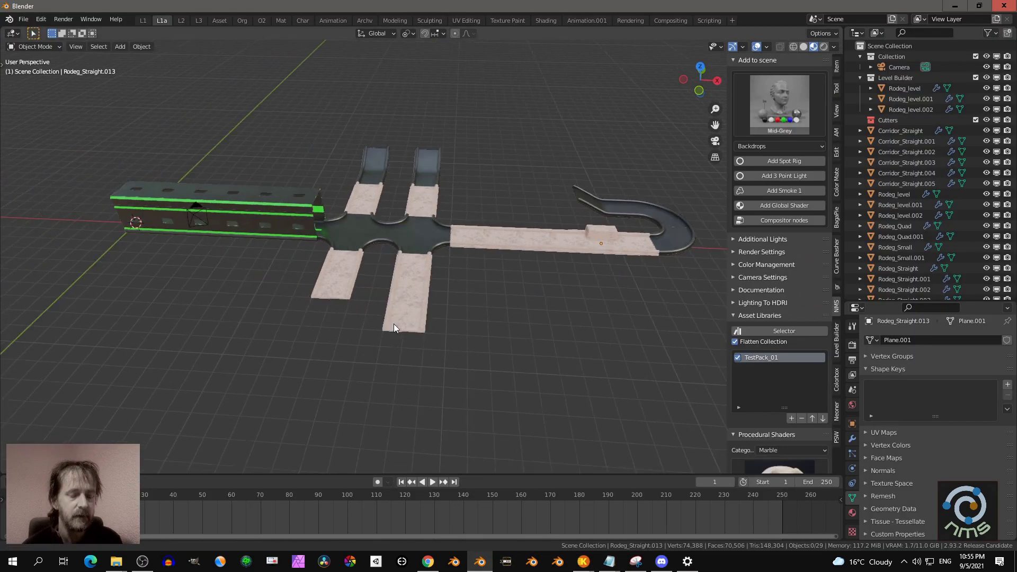
middle_drag(382, 329, 432, 289)
click(432, 289)
scroll(437, 322, up, 5)
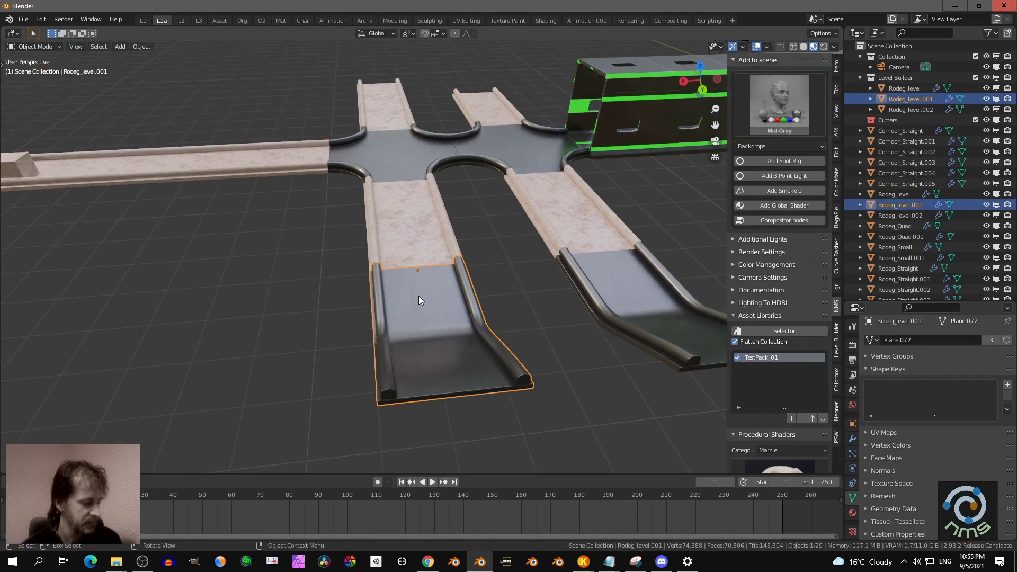
key(shift+s)
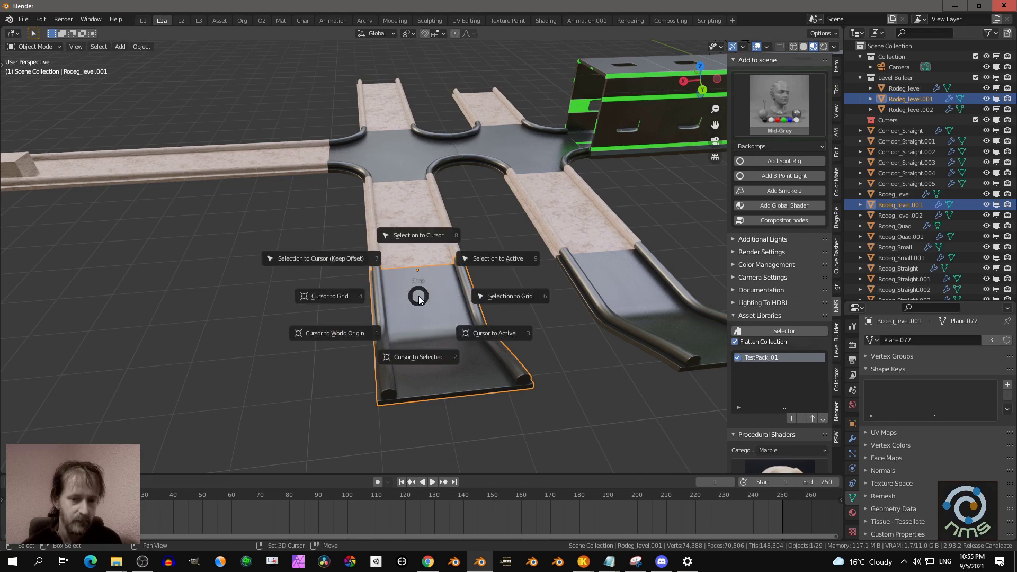
click(421, 359)
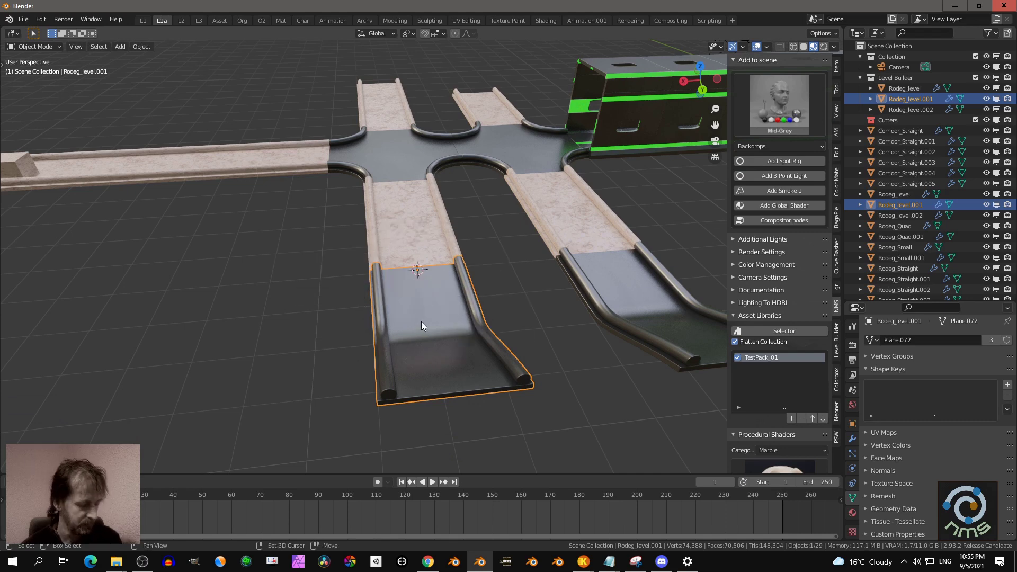
Step: Add a cube at the 3D cursor, scale it to about 0.471 and move it about 0.956 m along Y onto the Rodeg_level floor
key(shift+a)
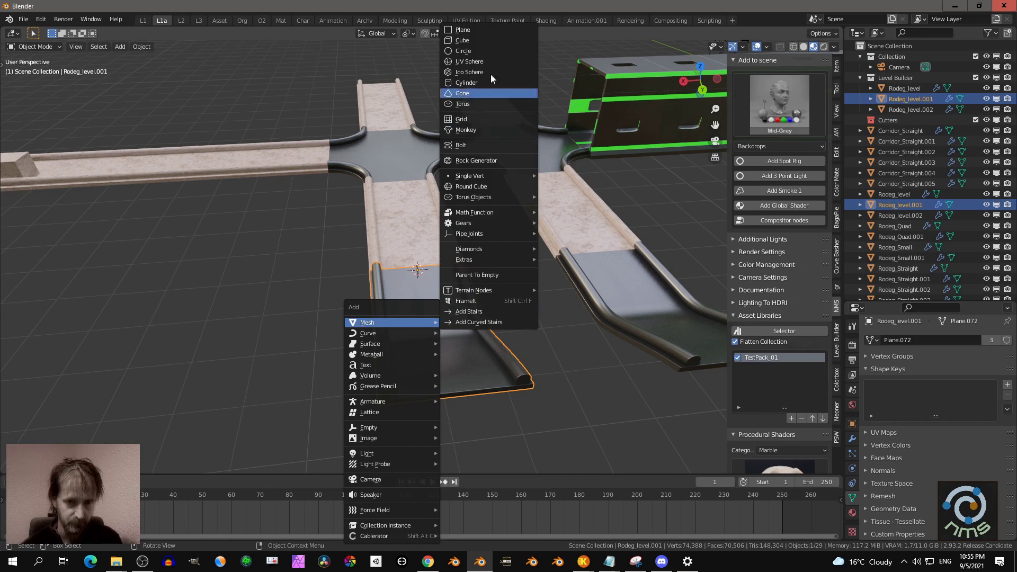
click(478, 40)
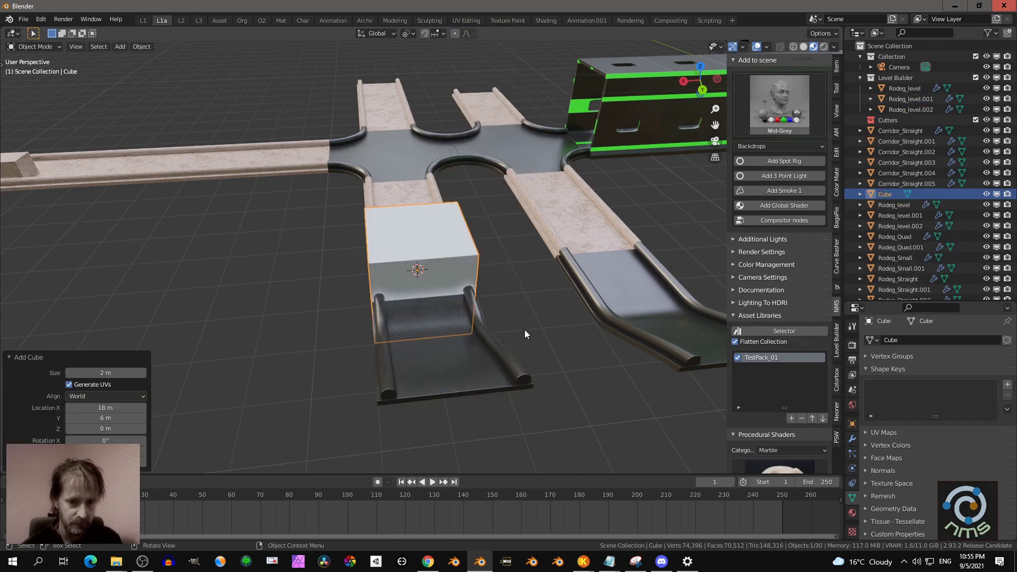
key(s)
click(462, 304)
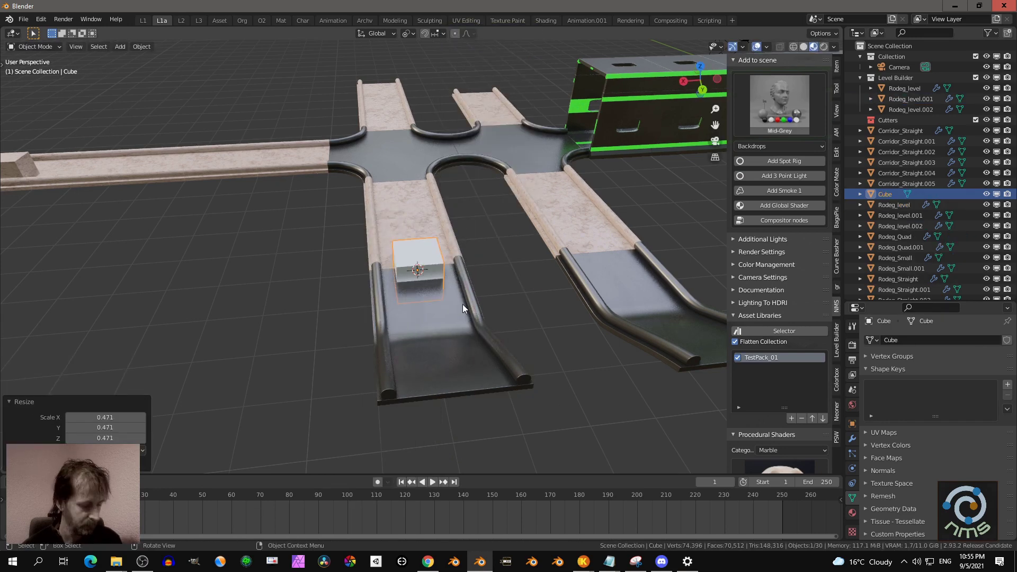
key(g)
click(471, 334)
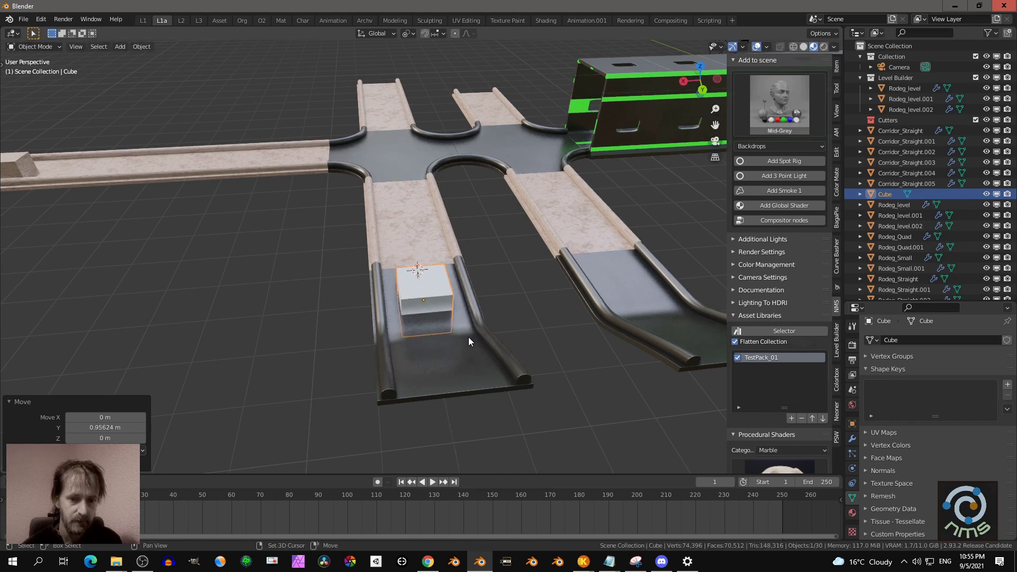
Step: Cut the cube out of the Rodeg_level piece with a Boolean Difference and resize the cutter, finishing with a scale of about 1.068
shift+click(468, 337)
key(ctrl+KP_Subtract)
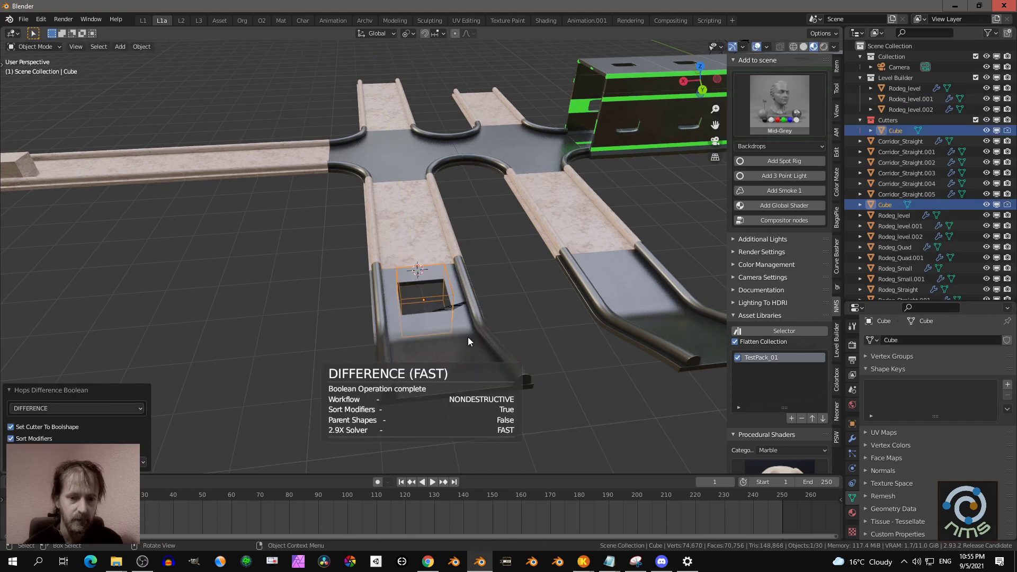
click(449, 299)
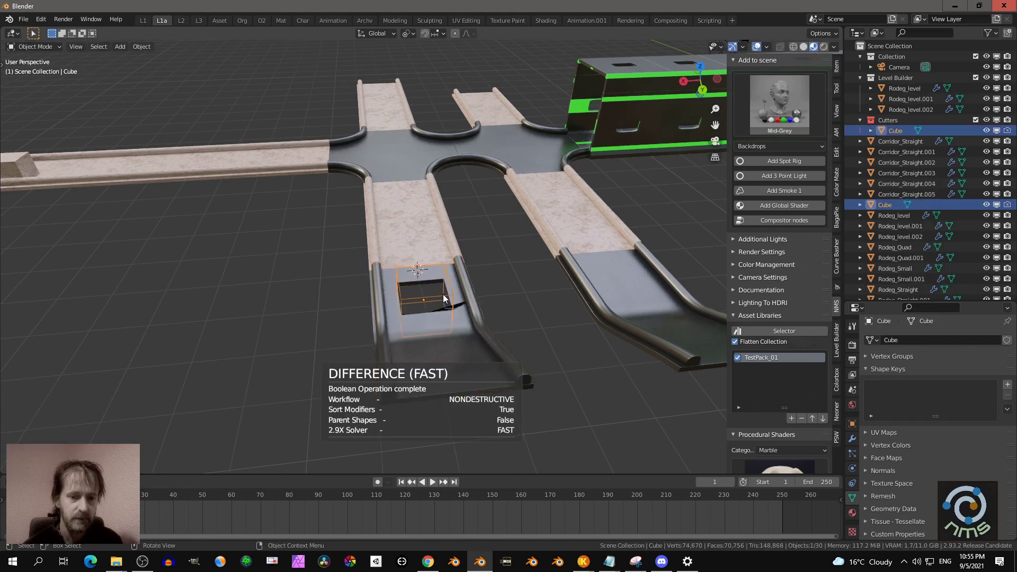
key(s)
click(471, 330)
key(s)
click(436, 355)
middle_drag(436, 355, 479, 360)
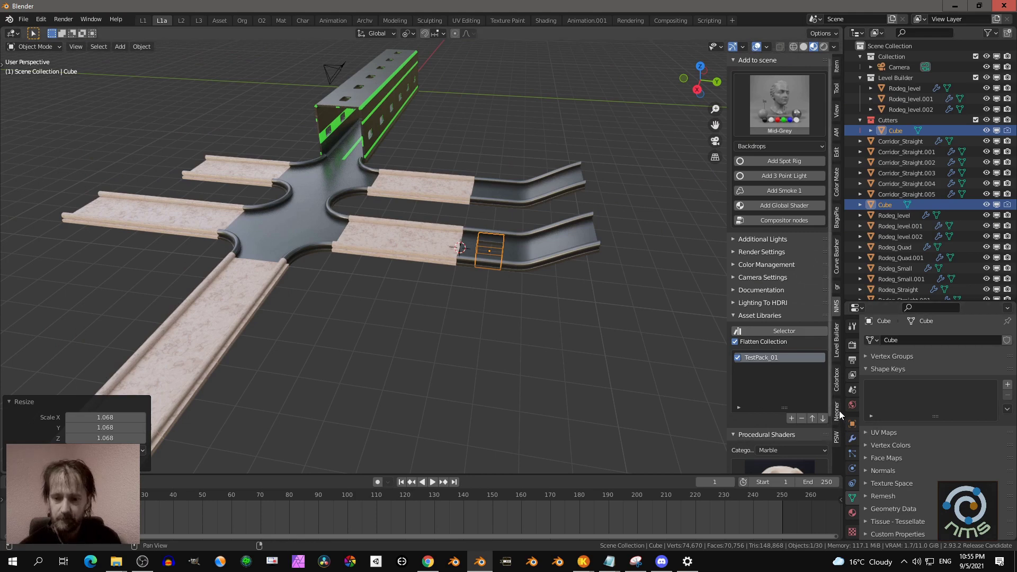
Step: Browse the Primitives category of the TestPack_01 asset library, then leave the selector and collapse the Asset Libraries section
click(775, 331)
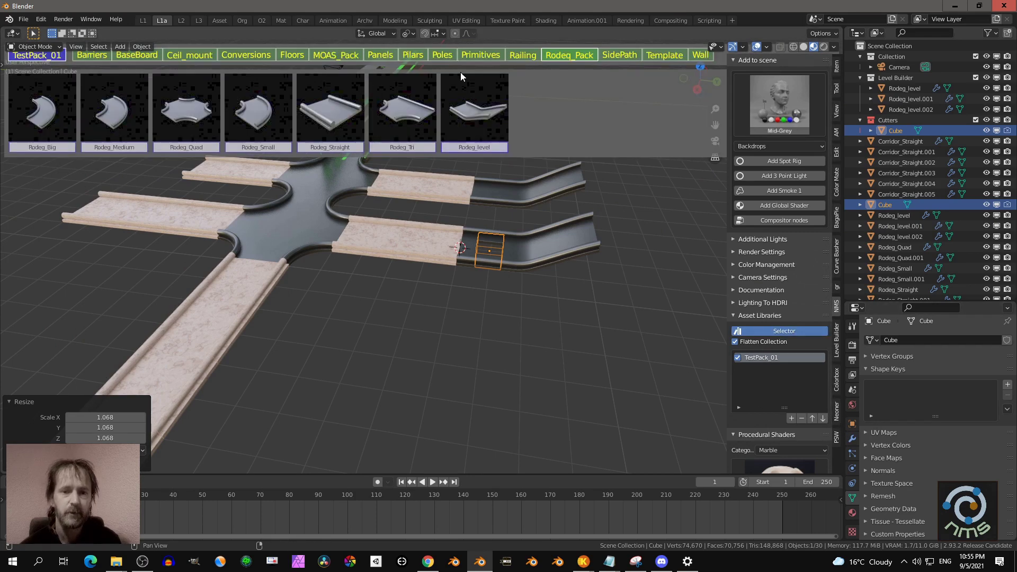
click(479, 55)
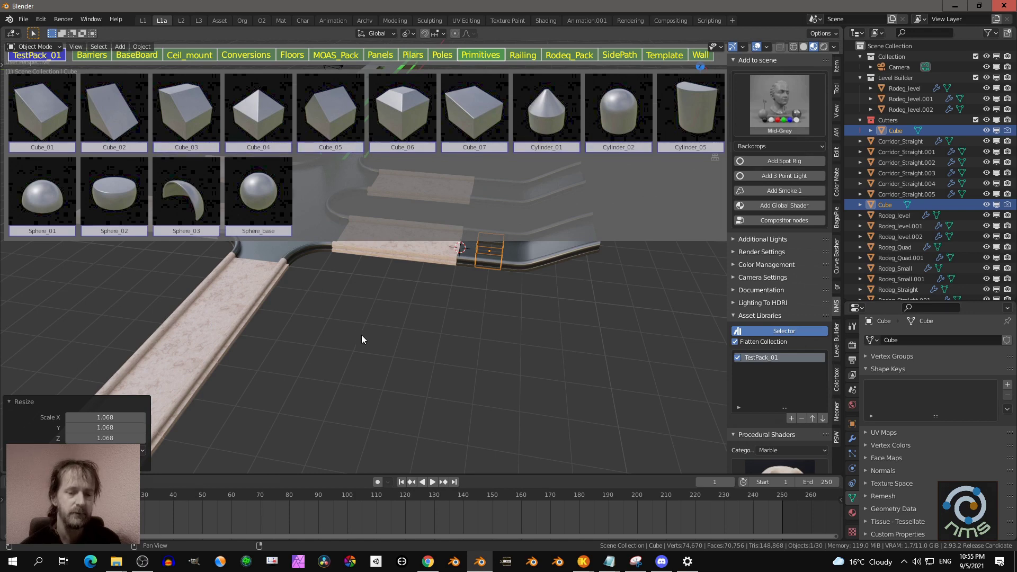
scroll(383, 331, down, 5)
middle_drag(383, 330, 304, 310)
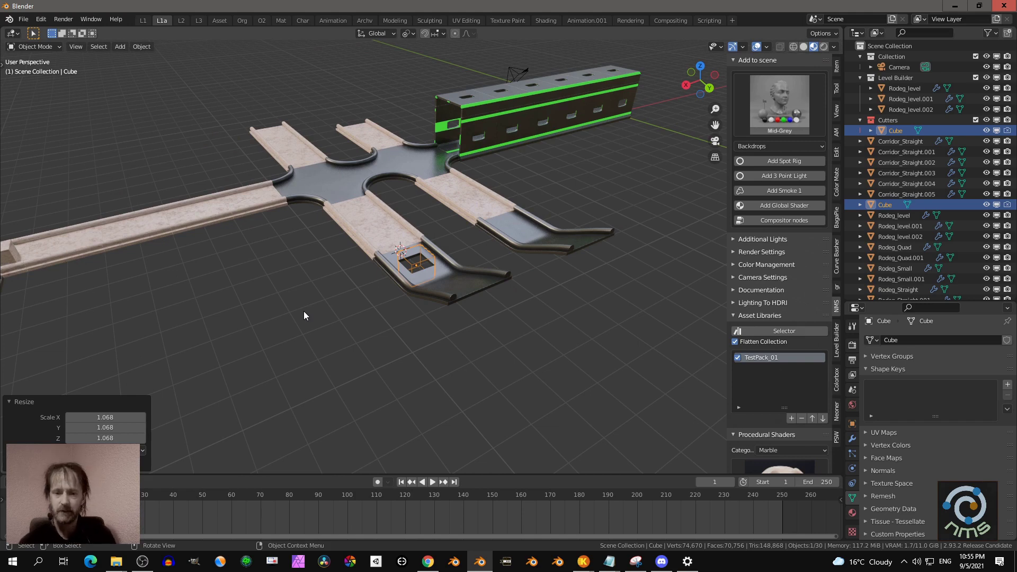
click(735, 316)
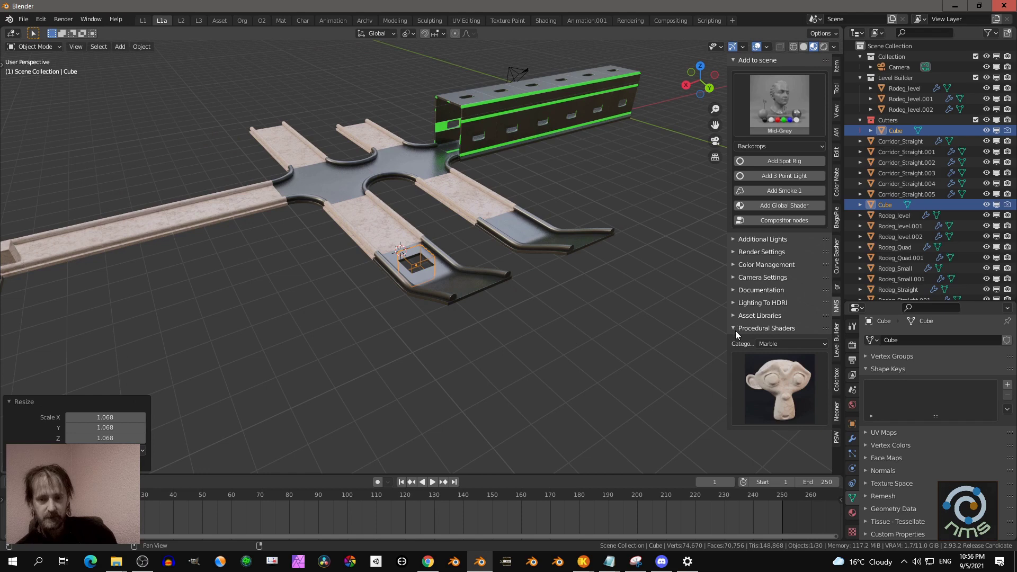
Step: Add the Fog 02 lighting preset to the scene and look through the remaining lighting presets
click(777, 107)
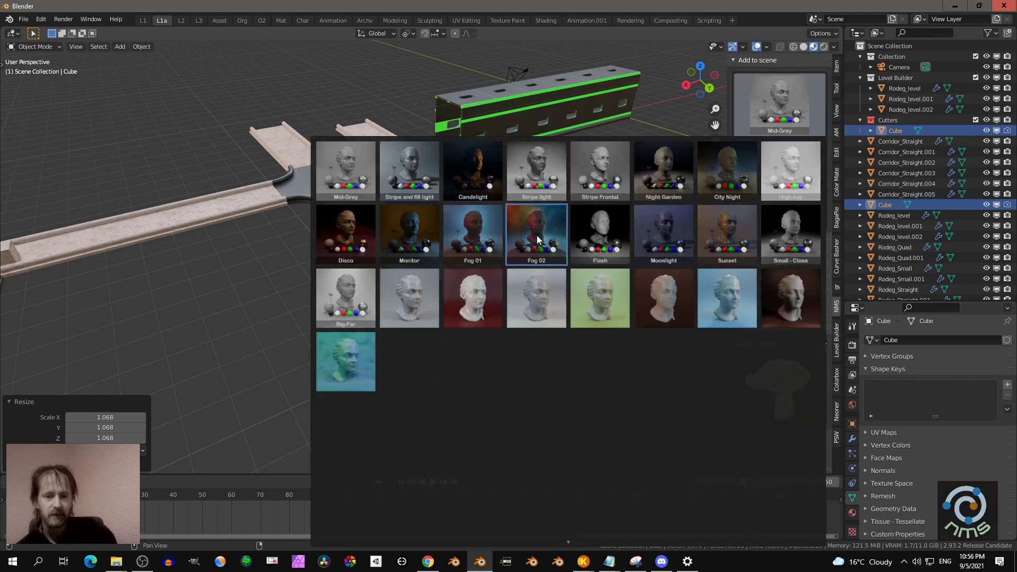
click(536, 235)
middle_drag(506, 236, 416, 322)
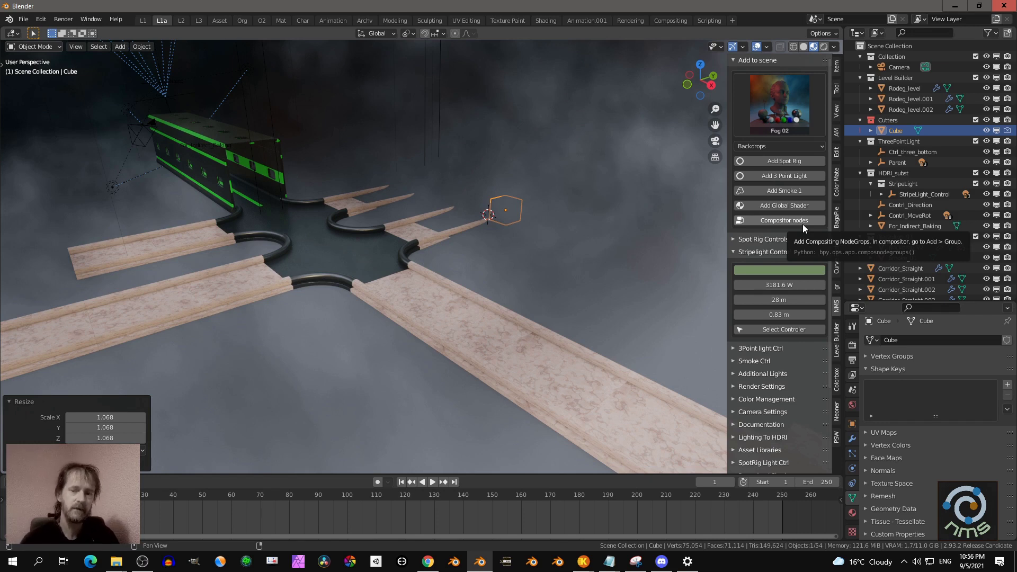
click(774, 113)
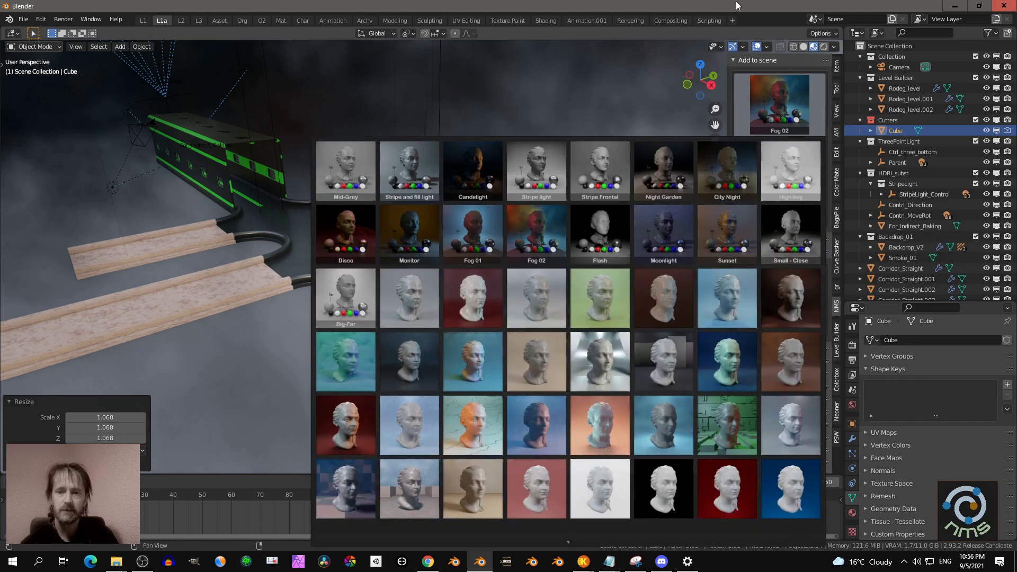
click(615, 77)
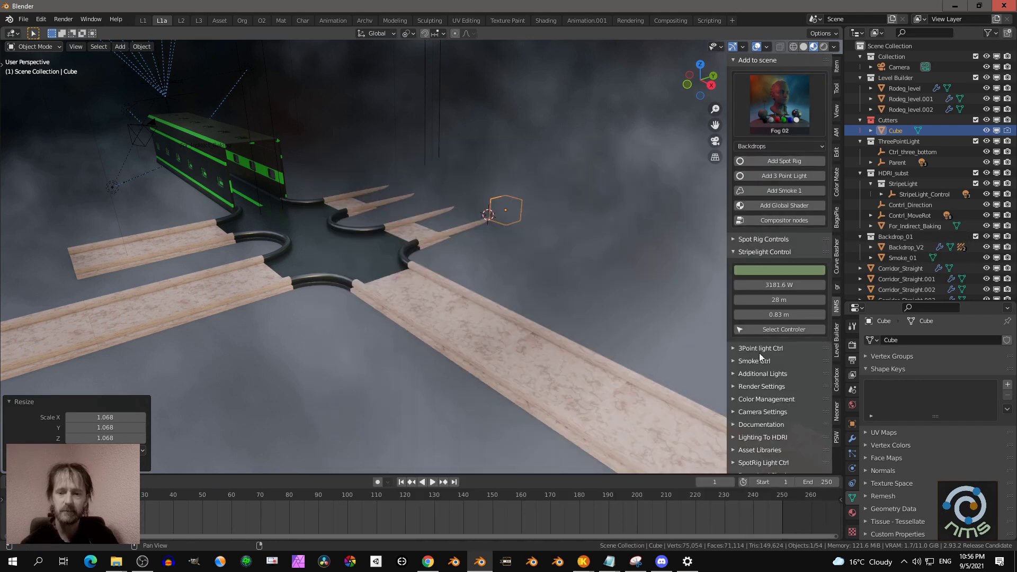
Step: Apply the Render Settings 1 preset with the scene's render properties in view, and bake the indirect lighting
click(761, 386)
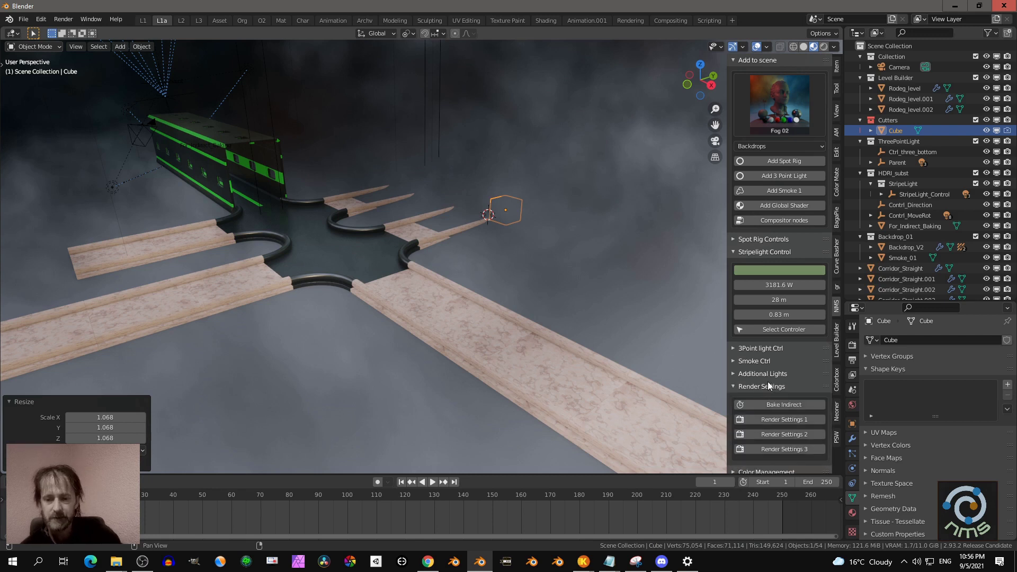
scroll(784, 374, down, 4)
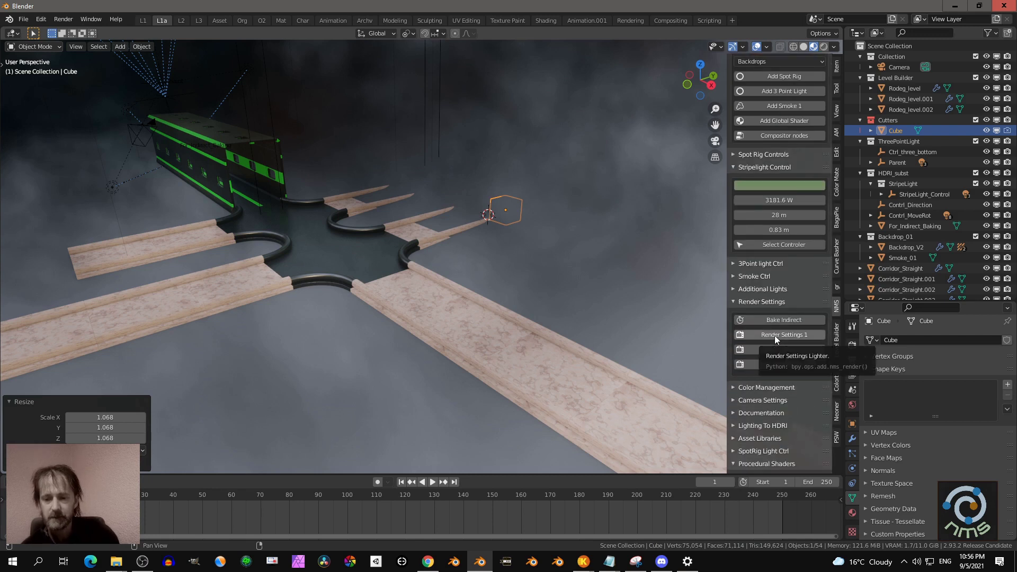
click(853, 345)
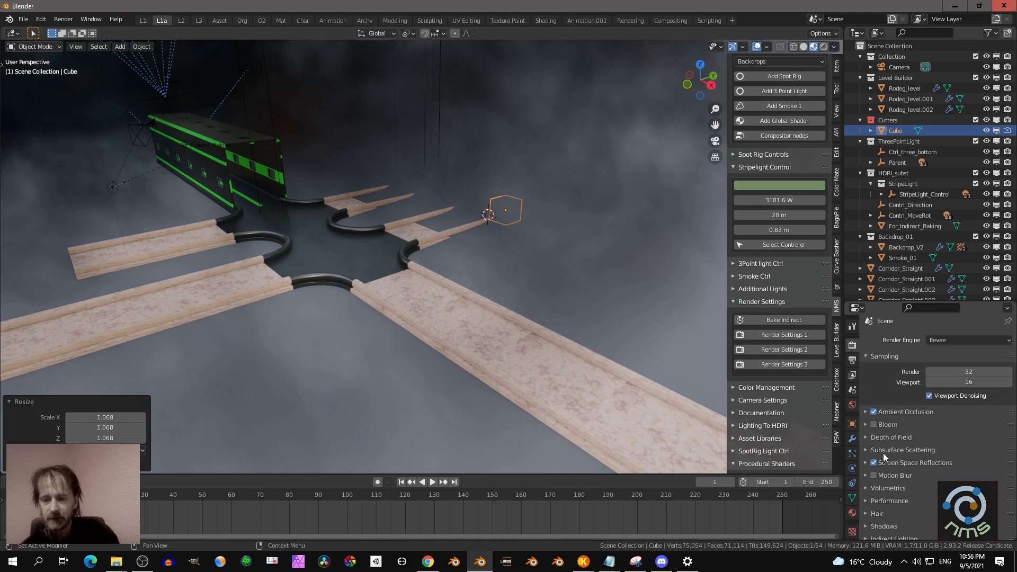
click(780, 336)
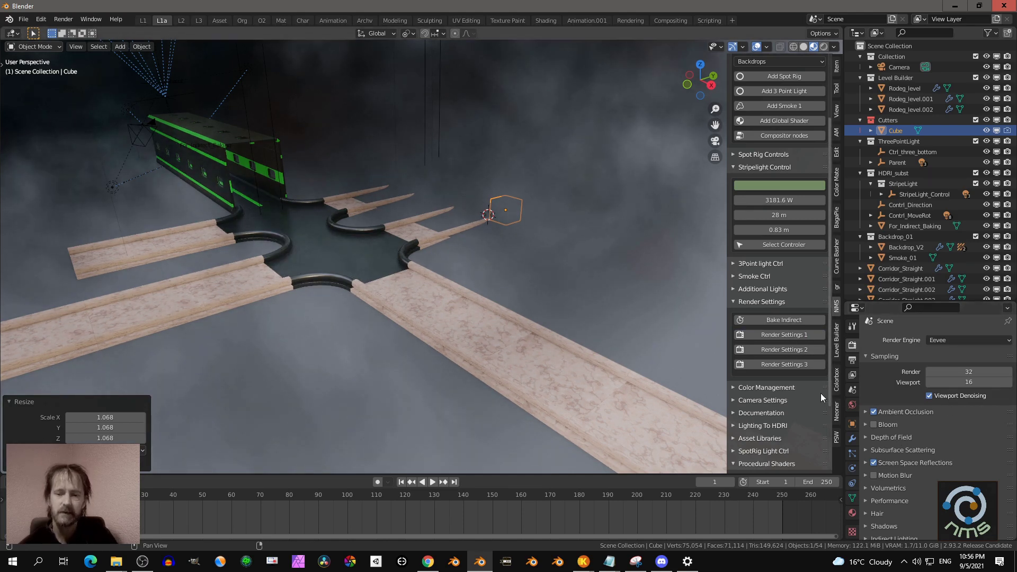
click(789, 320)
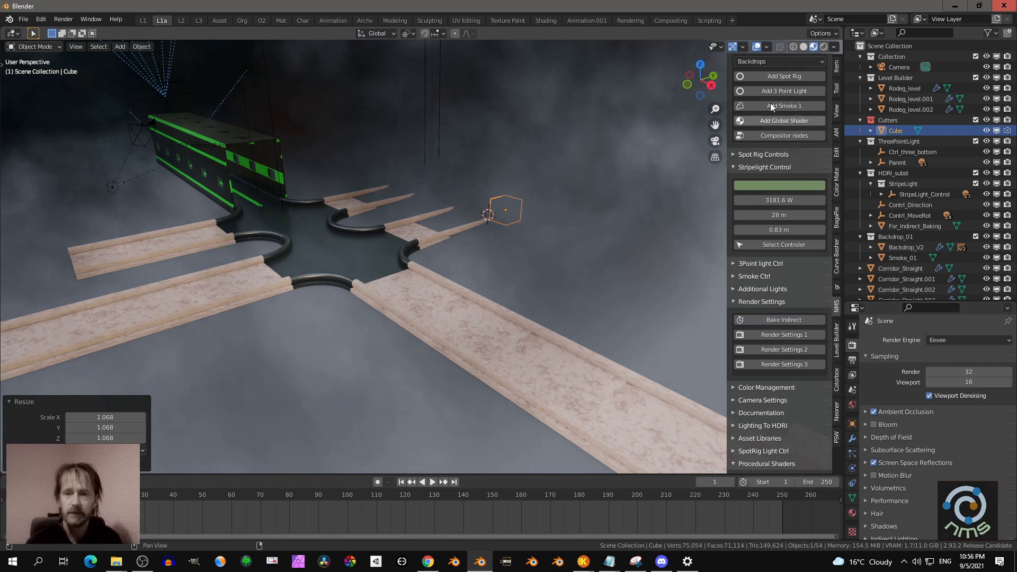
Step: Set the viewport to rendered shading and inspect the fog lighting around the green-striped corridor
click(824, 47)
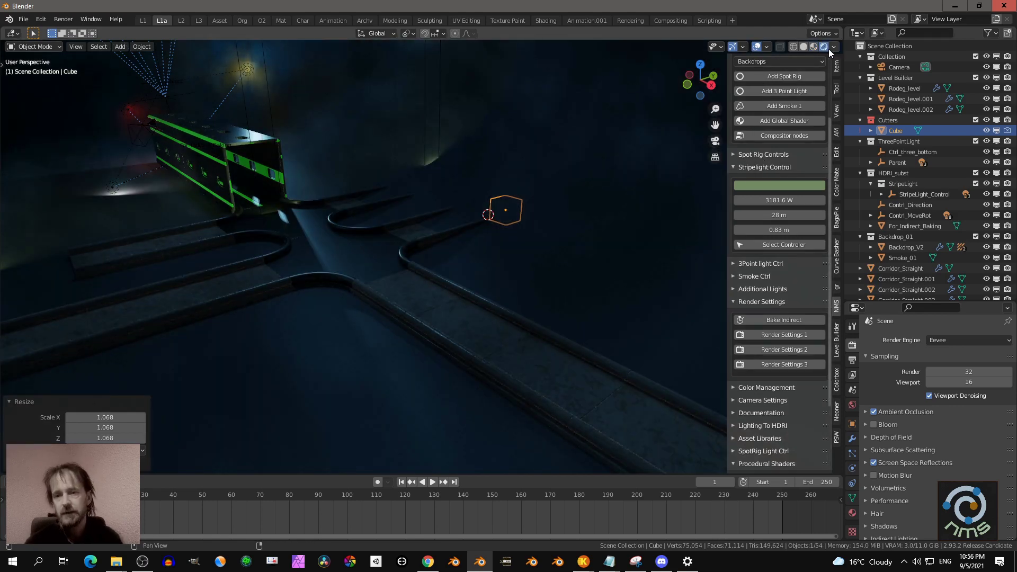
scroll(538, 208, up, 3)
middle_drag(497, 270, 522, 275)
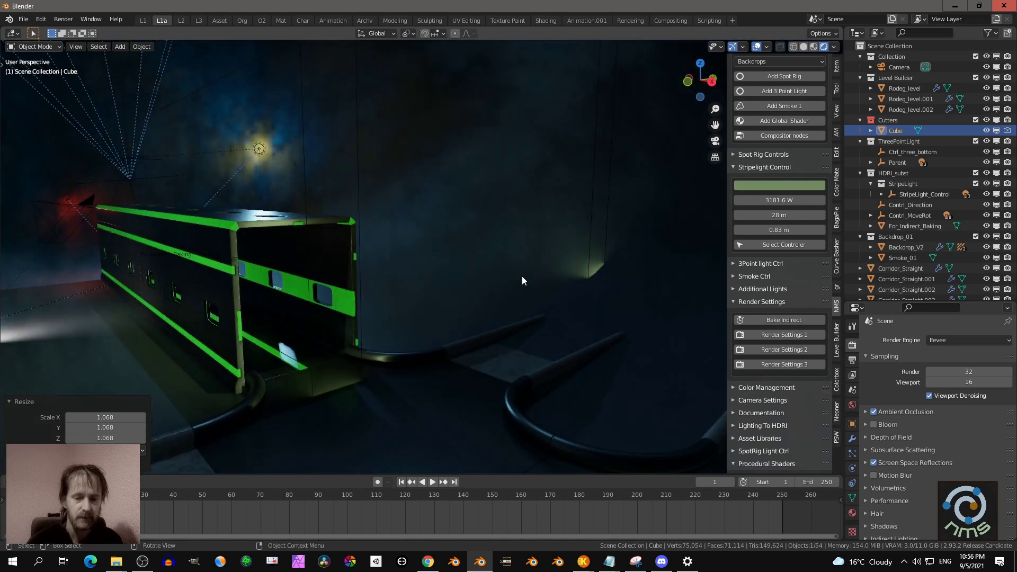
scroll(522, 275, down, 4)
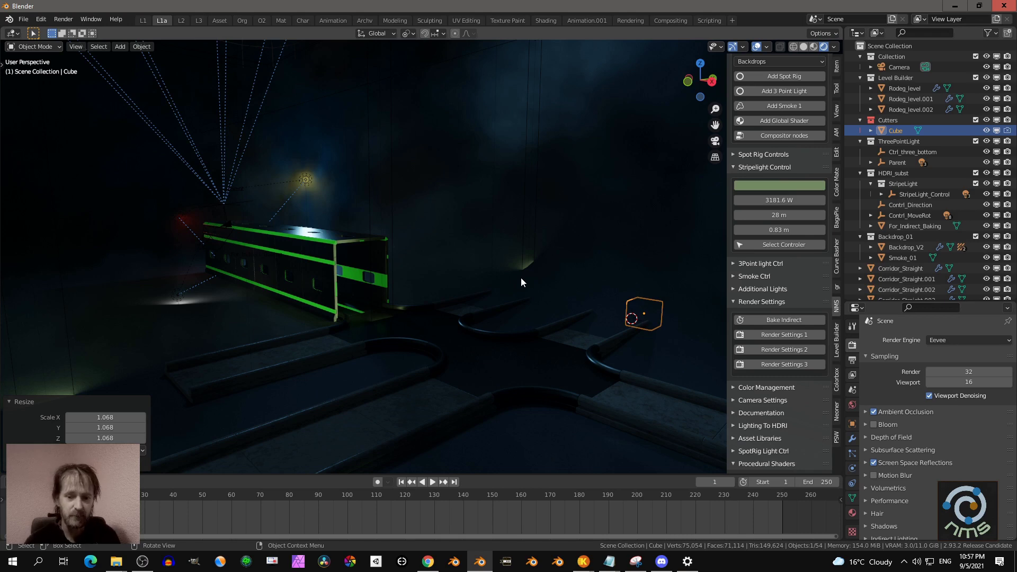
Step: Switch to Discord and read back through the messages in the New Media Supply server's lobby channel
click(661, 561)
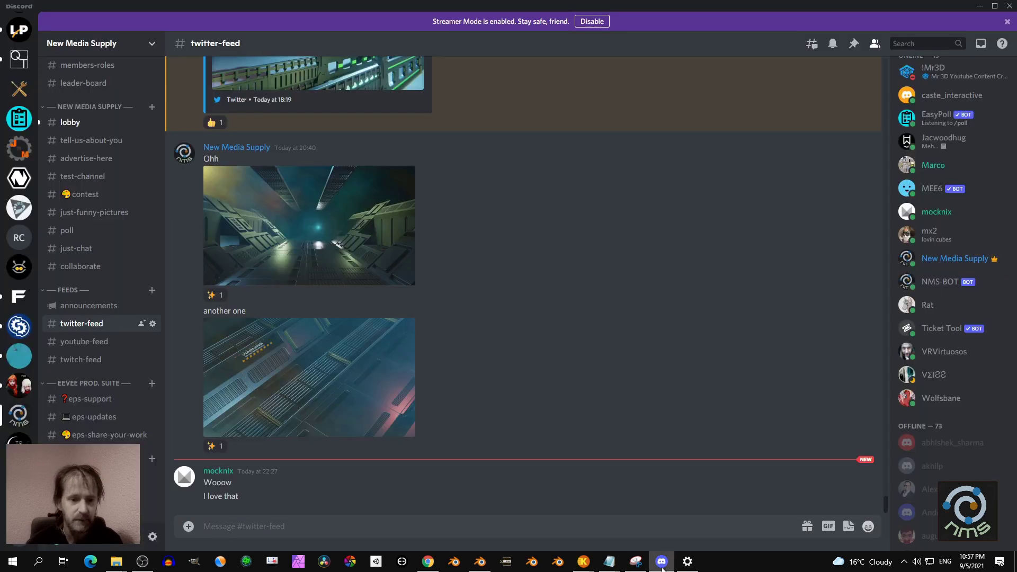
scroll(61, 220, up, 3)
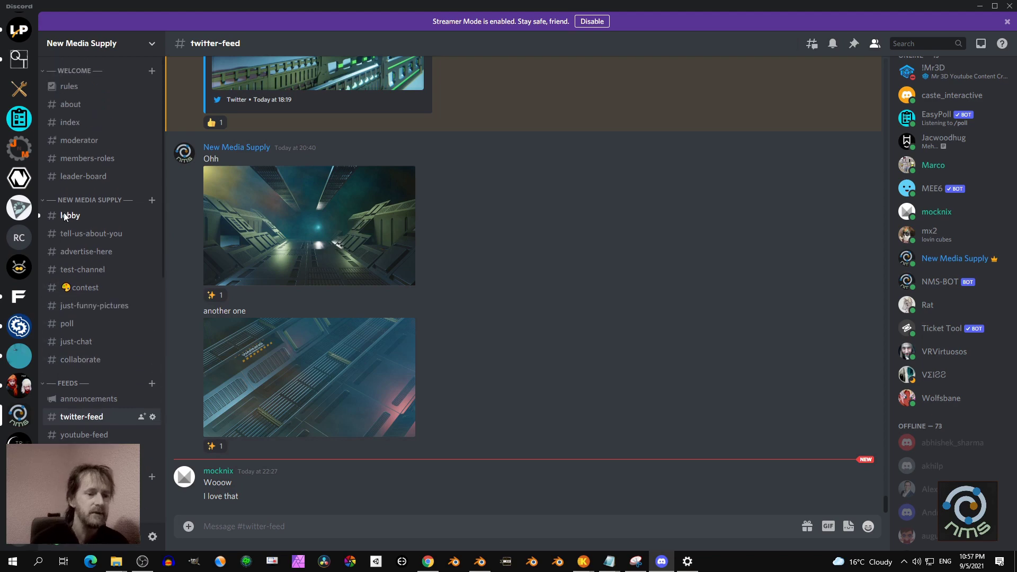
click(66, 215)
scroll(618, 221, up, 2)
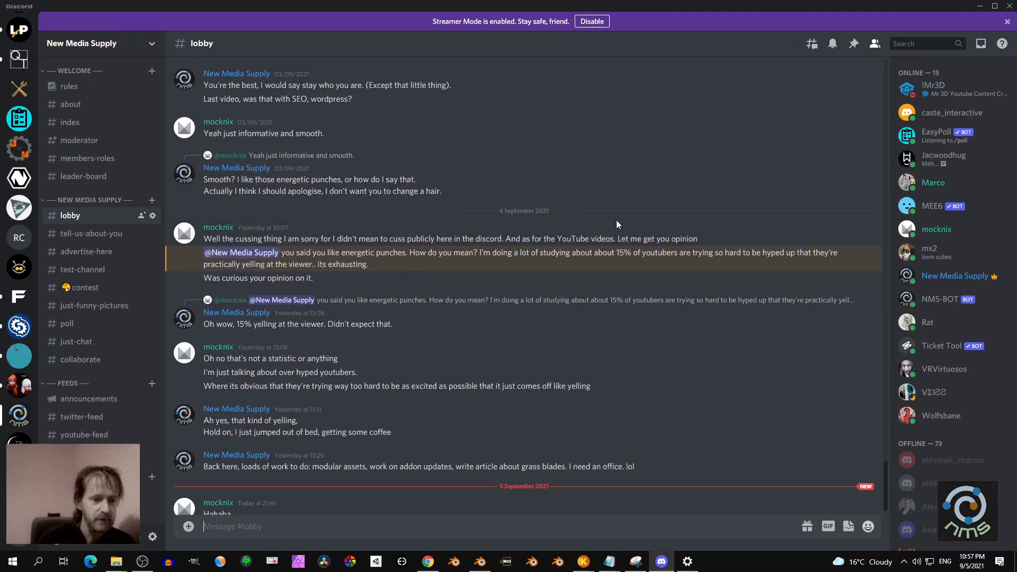
scroll(495, 188, up, 5)
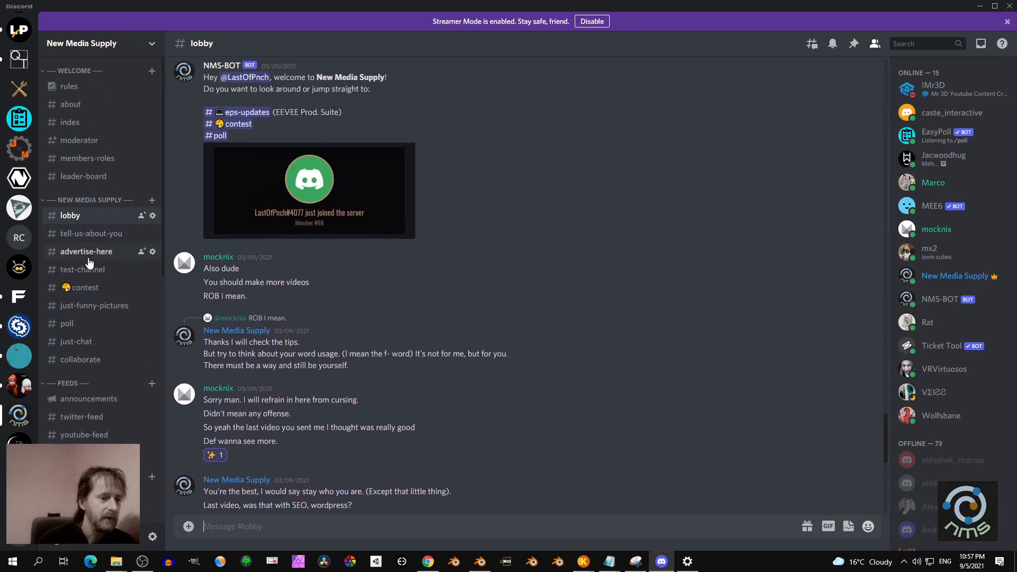
Step: Look through the contest, just-funny-pictures, poll, just-chat and collaborate channels
click(81, 288)
click(94, 306)
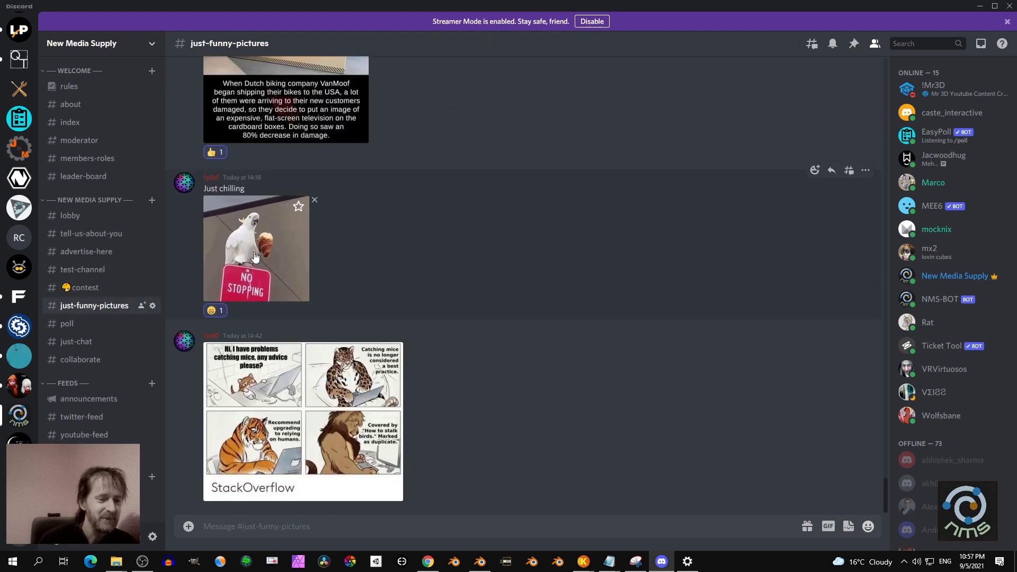
click(84, 325)
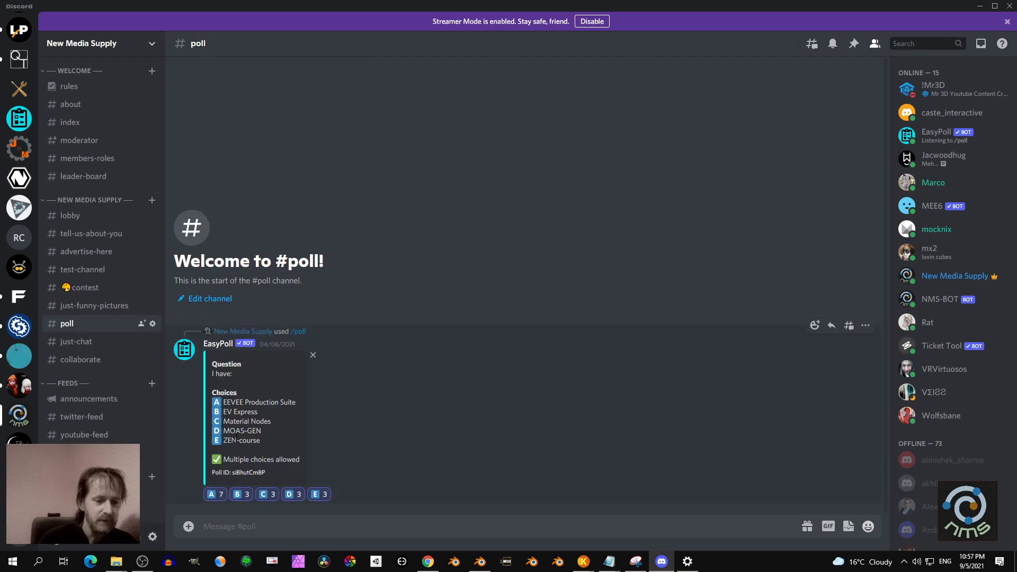
click(79, 342)
click(80, 360)
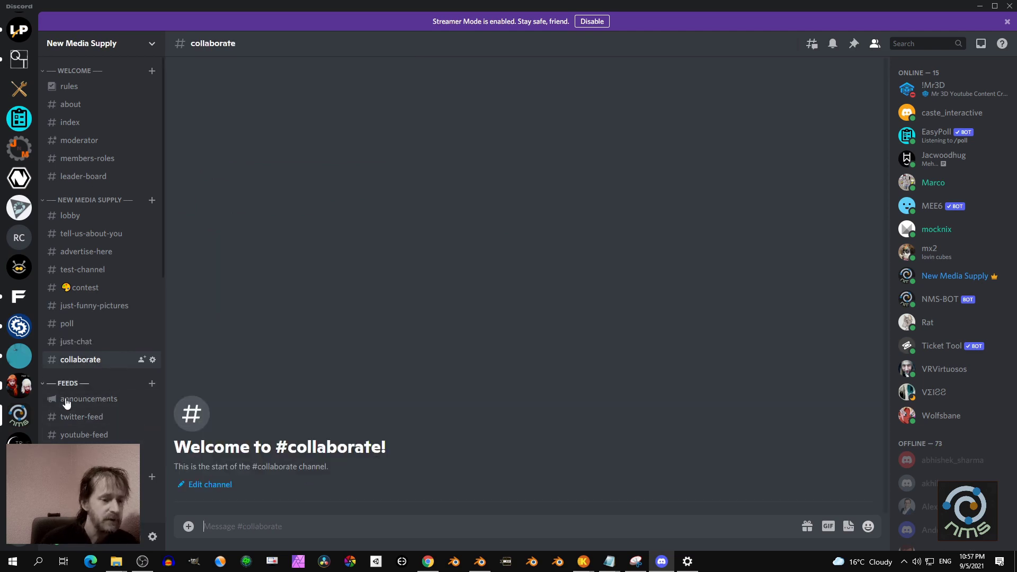
Step: View the twitter-feed and youtube-feed channels, look over the rest of the server, and return to Blender
click(75, 417)
scroll(298, 236, up, 5)
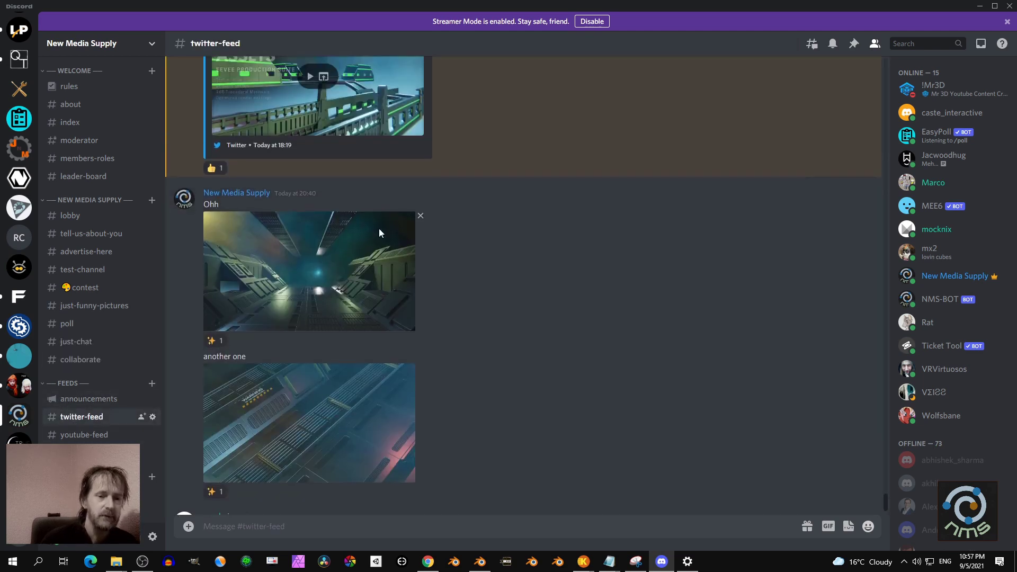
click(94, 433)
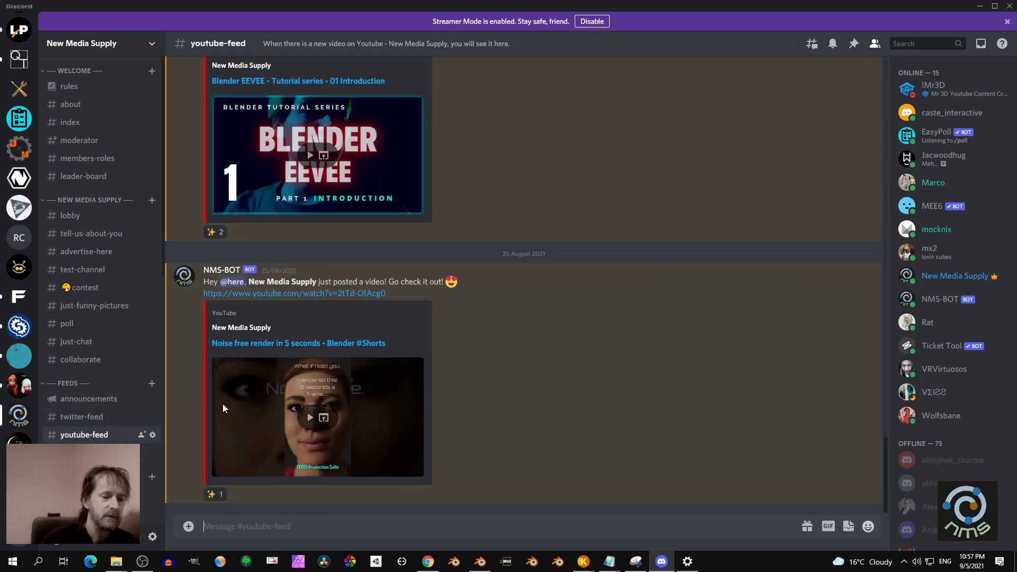
scroll(107, 295, down, 3)
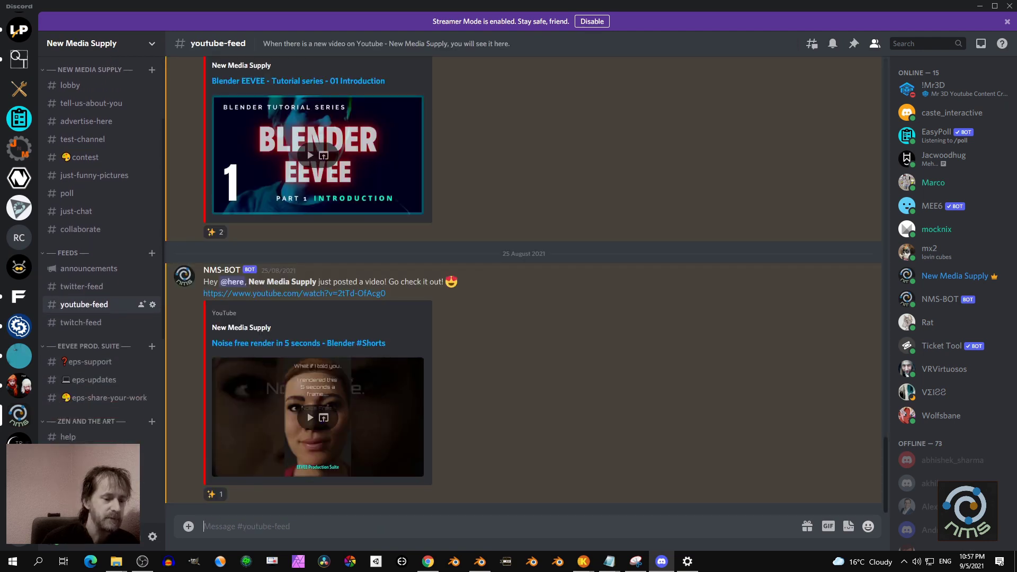
scroll(107, 295, up, 3)
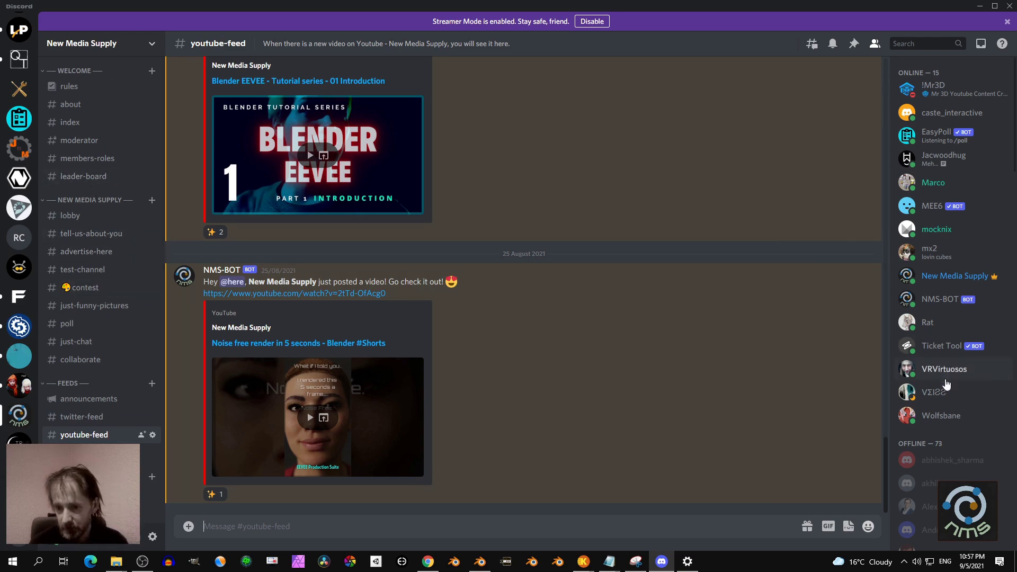
scroll(941, 386, down, 4)
scroll(943, 364, up, 4)
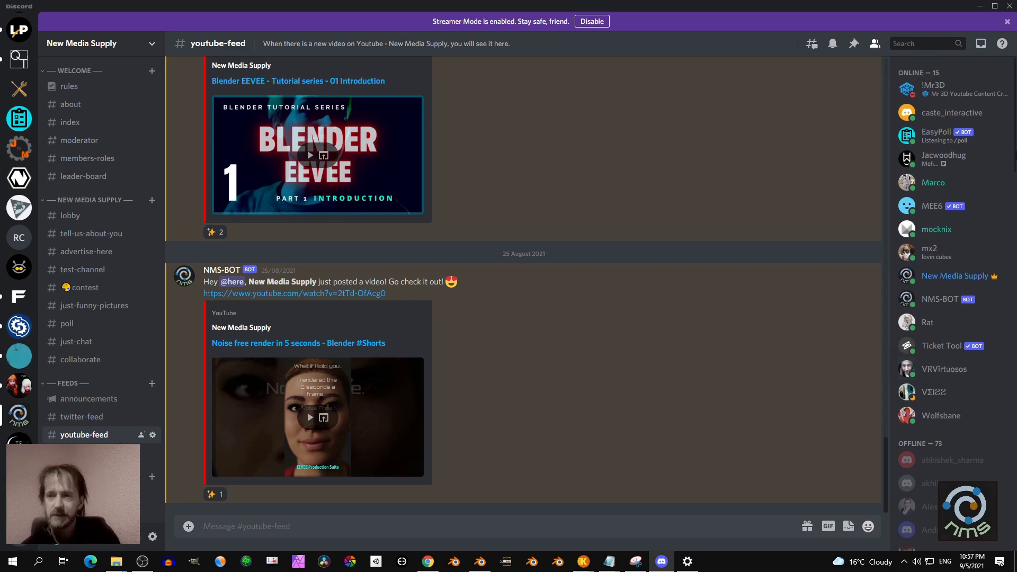
click(979, 7)
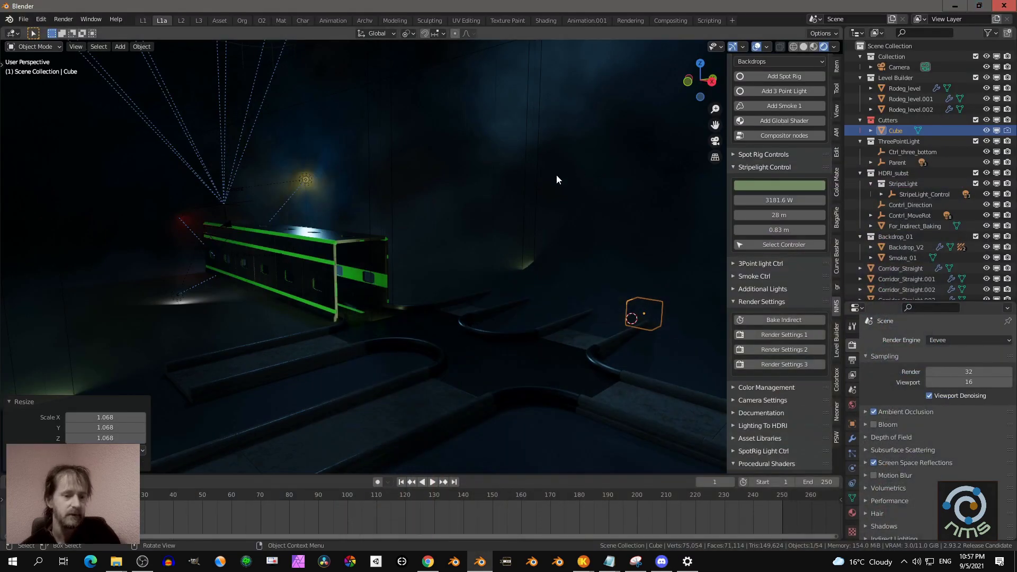